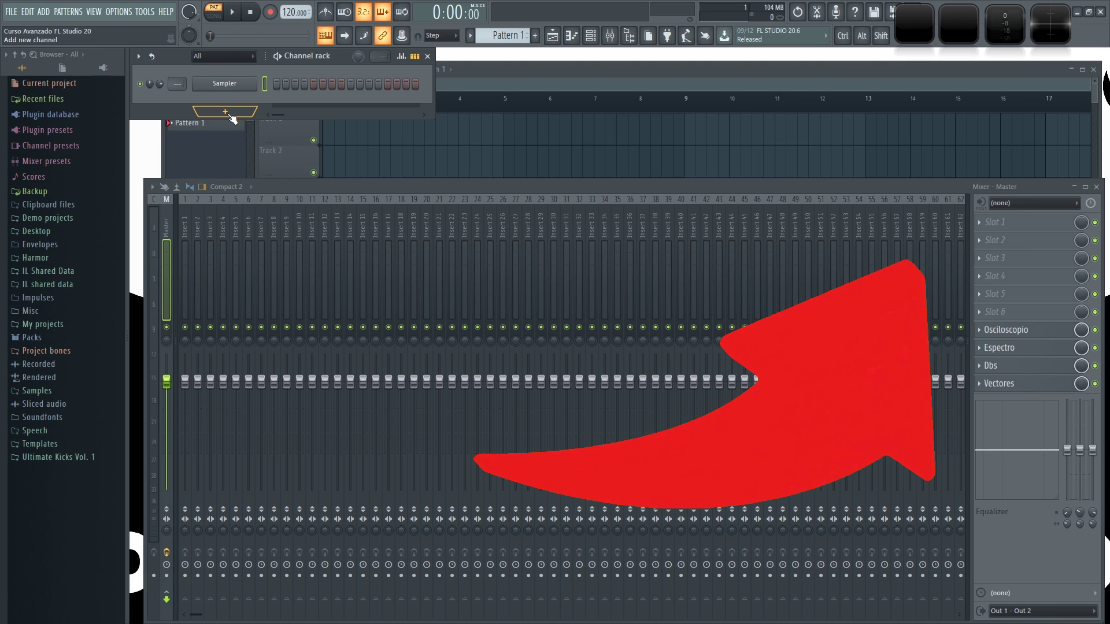
Add a Patcher channel, enlarge its window and spread the From FL Studio and To FL Studio nodes to opposite sides of the map.
click(231, 115)
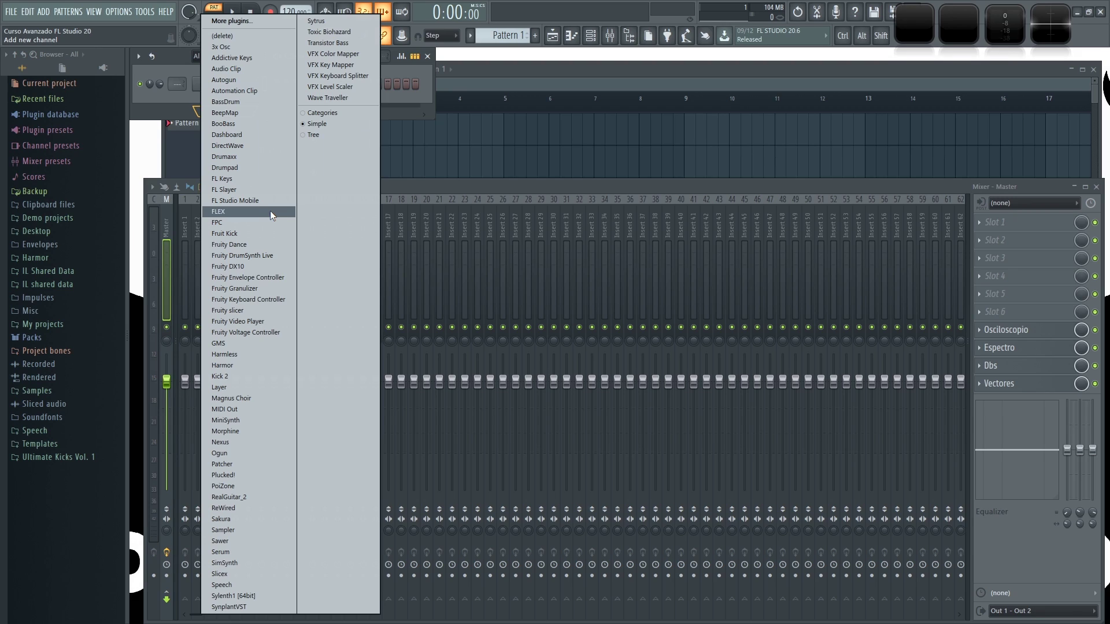
click(243, 465)
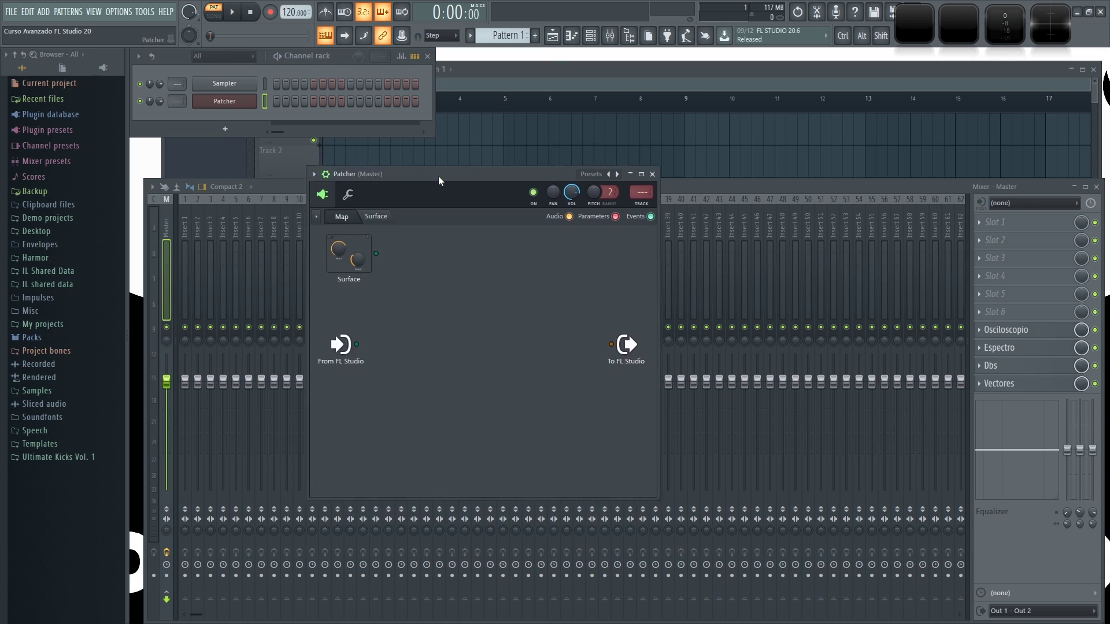
drag(581, 409, 958, 565)
drag(569, 280, 935, 313)
drag(267, 271, 267, 333)
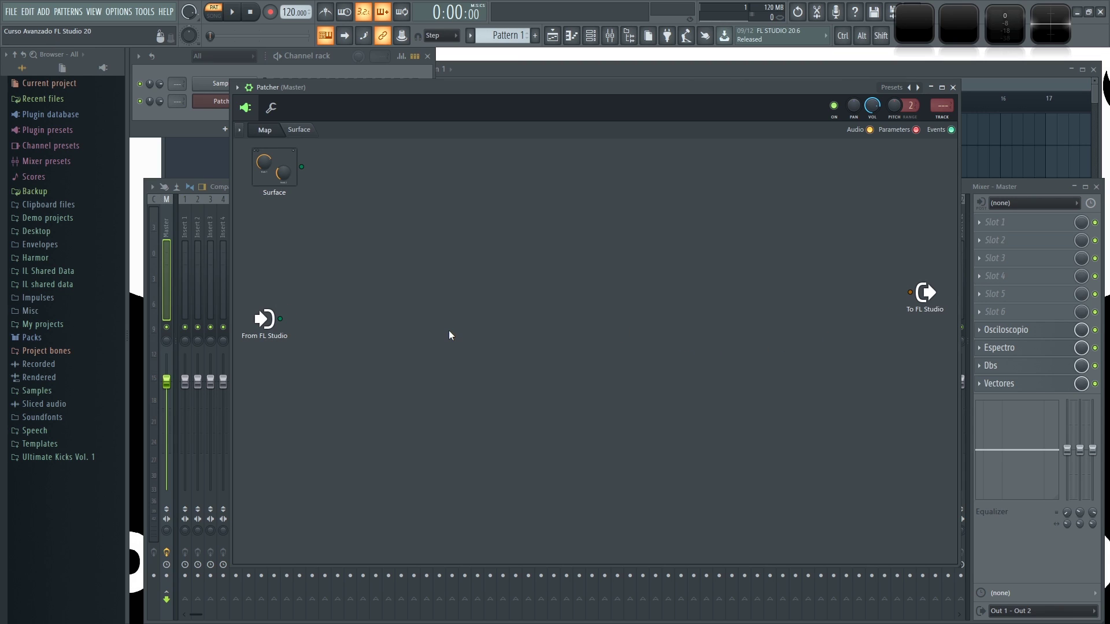
Reposition the Patcher window so it sits against the lower edge of the channel rack's rows.
drag(372, 86, 310, 126)
click(269, 106)
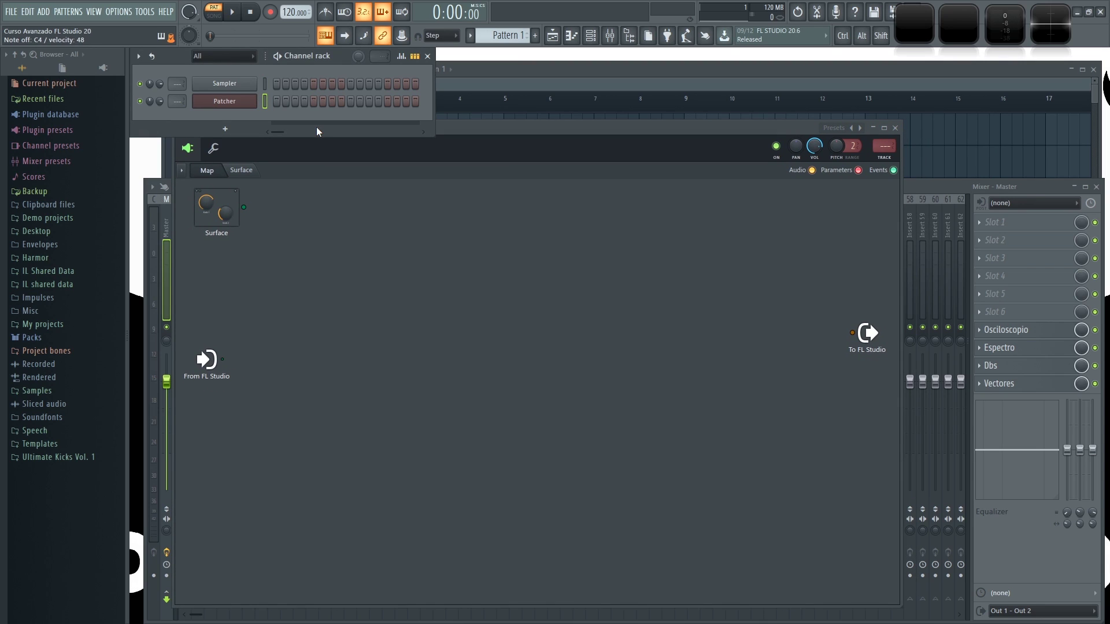
drag(466, 130, 463, 112)
mouse_move(320, 110)
mouse_down()
mouse_move(348, 108)
mouse_move(327, 123)
mouse_up()
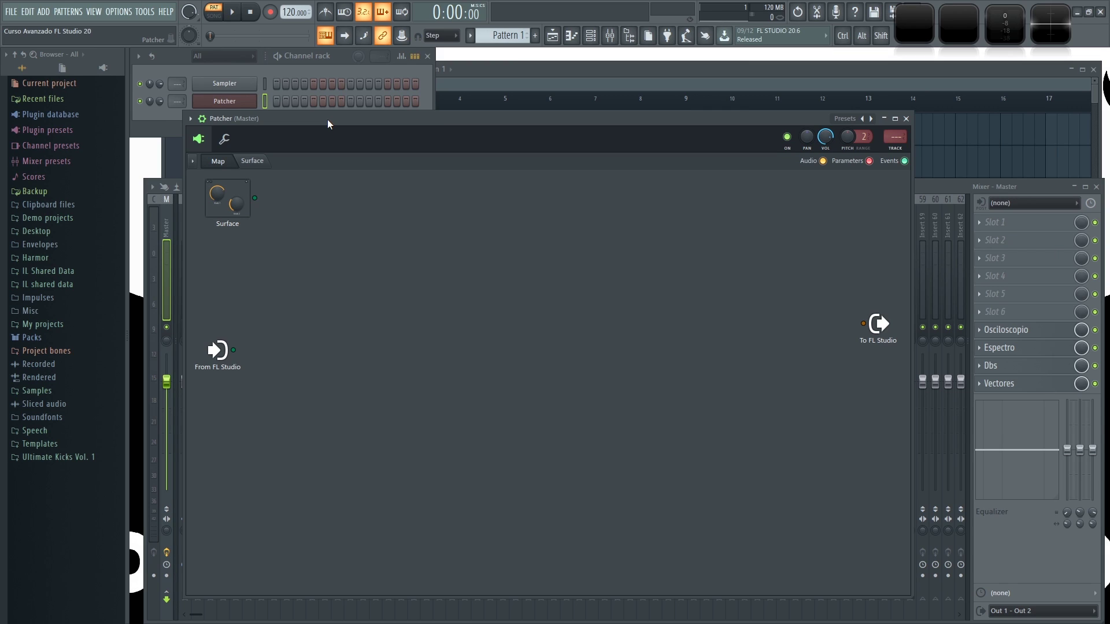
click(342, 58)
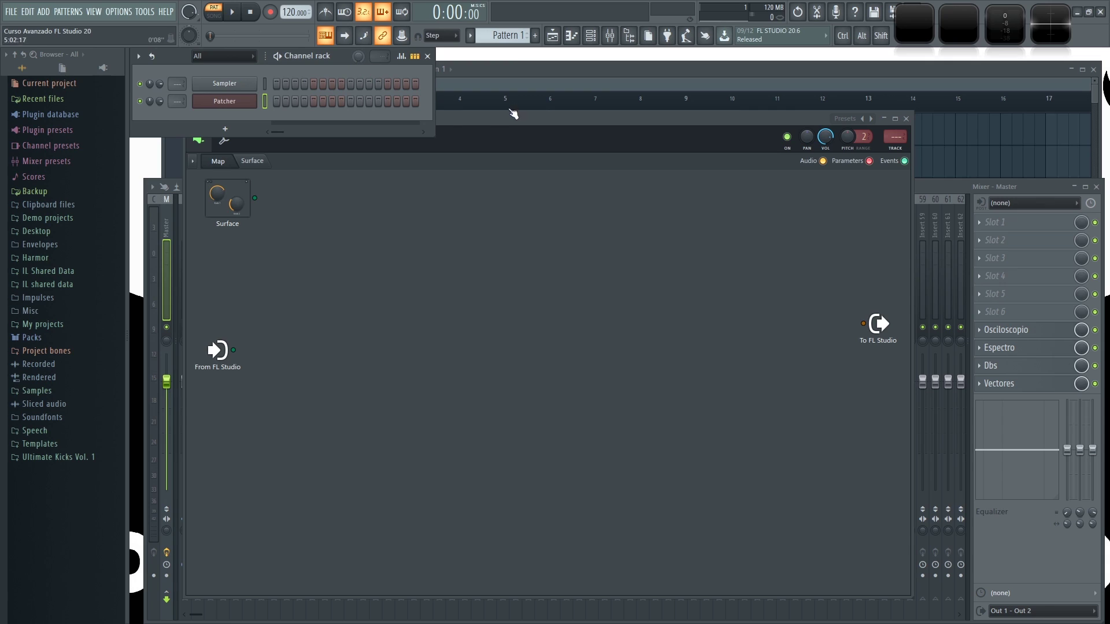
drag(511, 115, 508, 107)
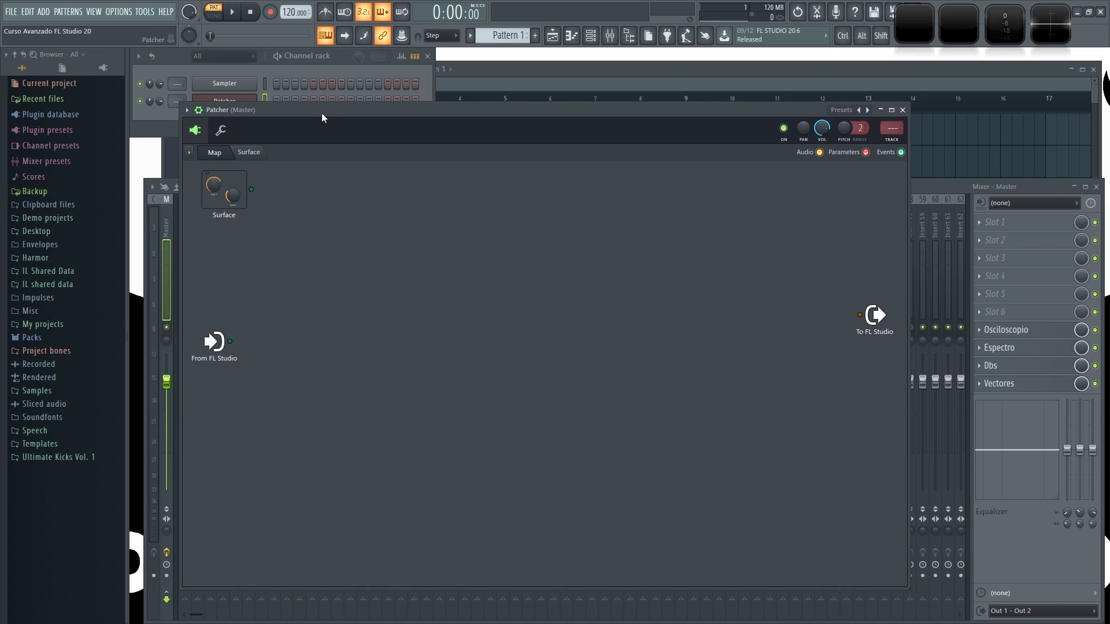
Add the Toxic Biohazard generator to the Patcher map and place it just beside the From FL Studio node.
right_click(348, 335)
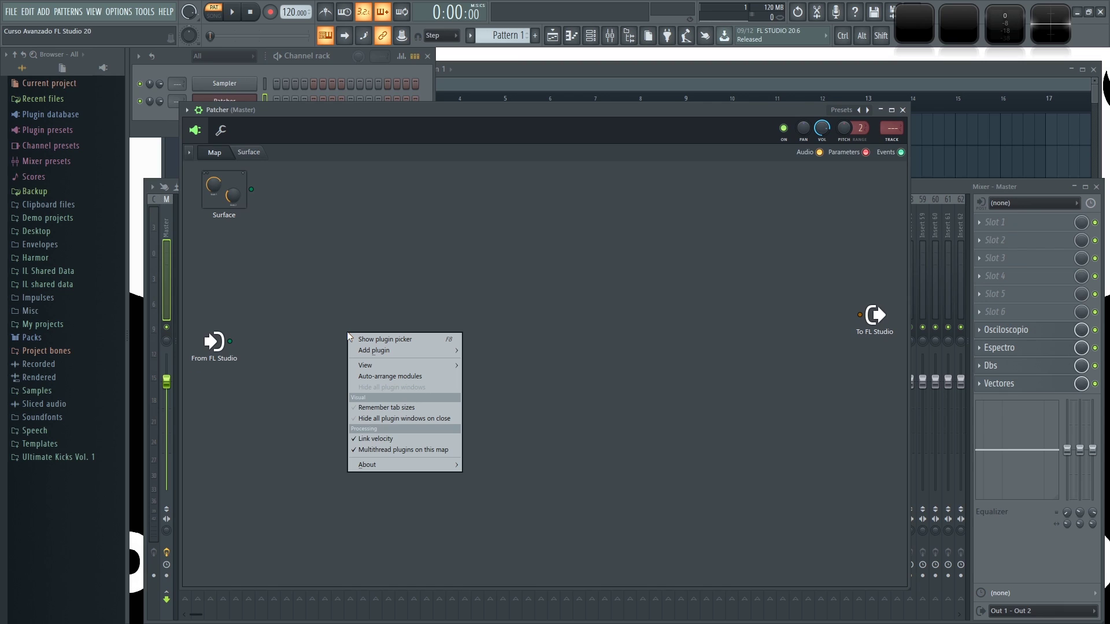
mouse_move(418, 349)
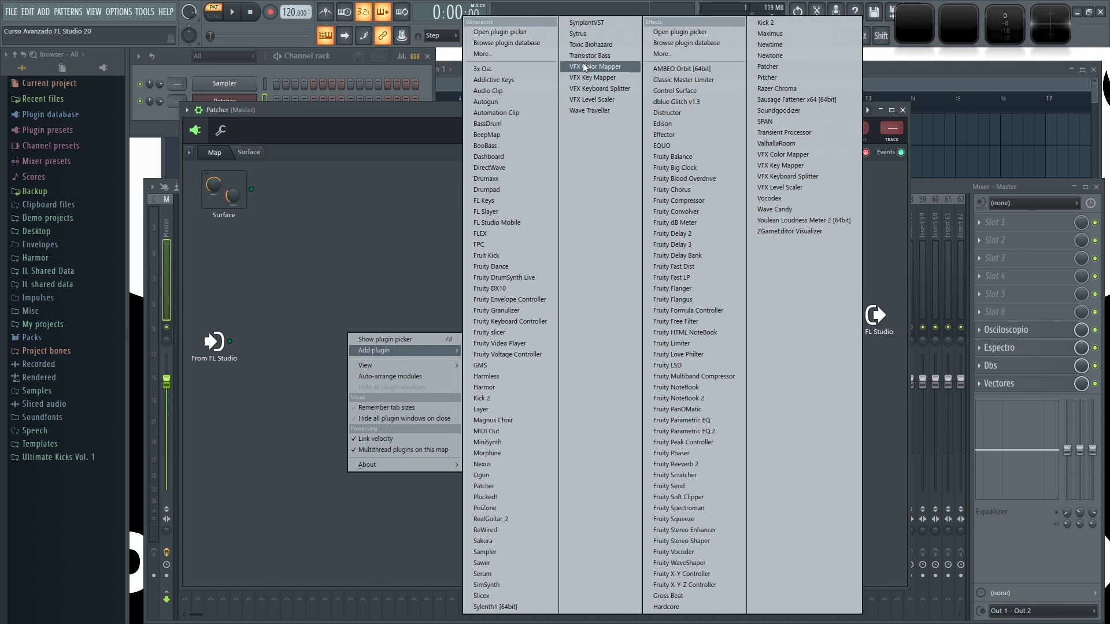
click(590, 44)
drag(506, 338, 330, 295)
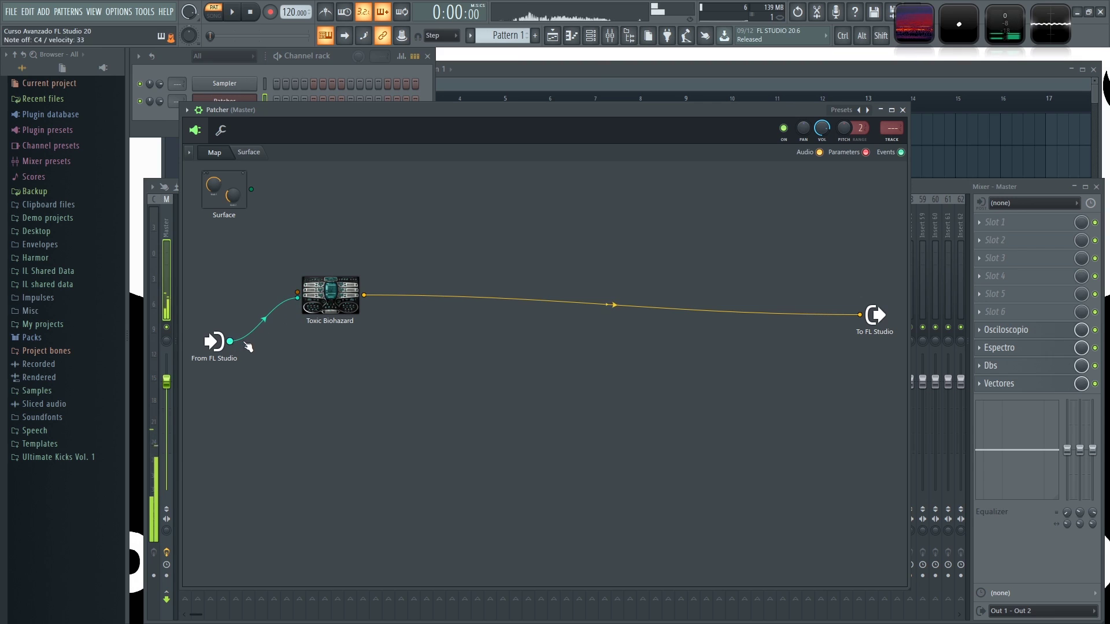
drag(331, 298, 312, 326)
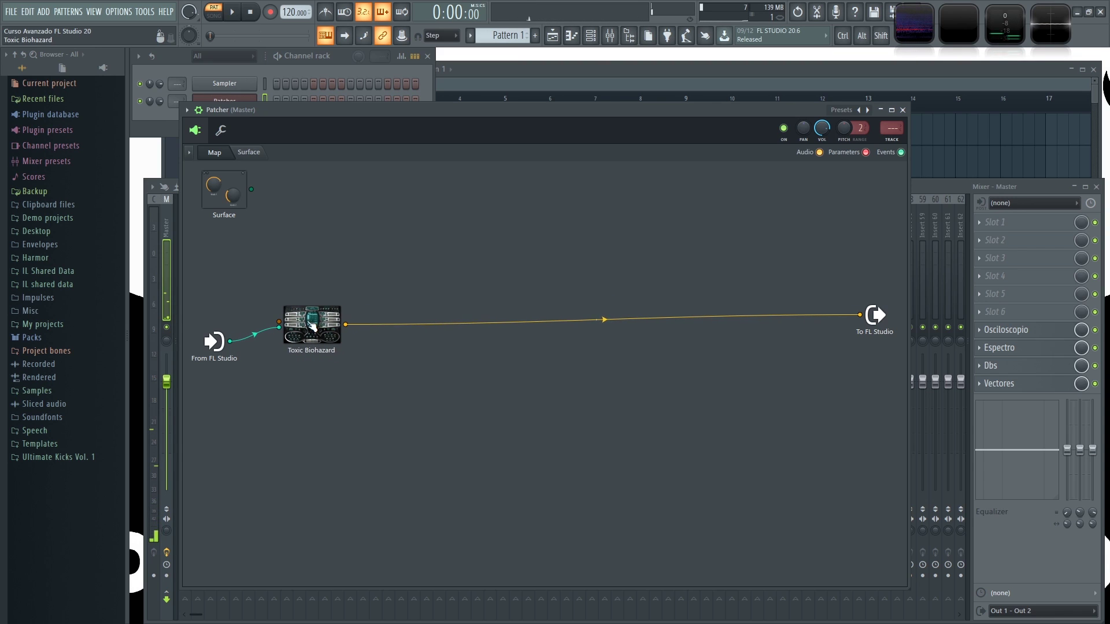
Open Toxic Biohazard, reset its program to a blank patch and close the synth's window.
click(313, 326)
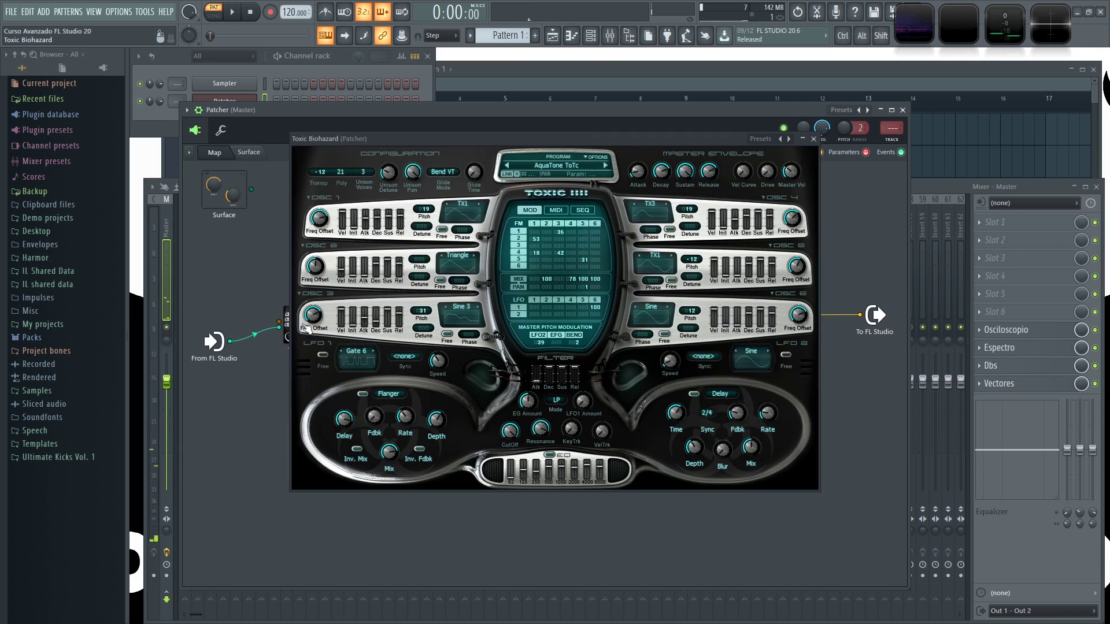
click(563, 164)
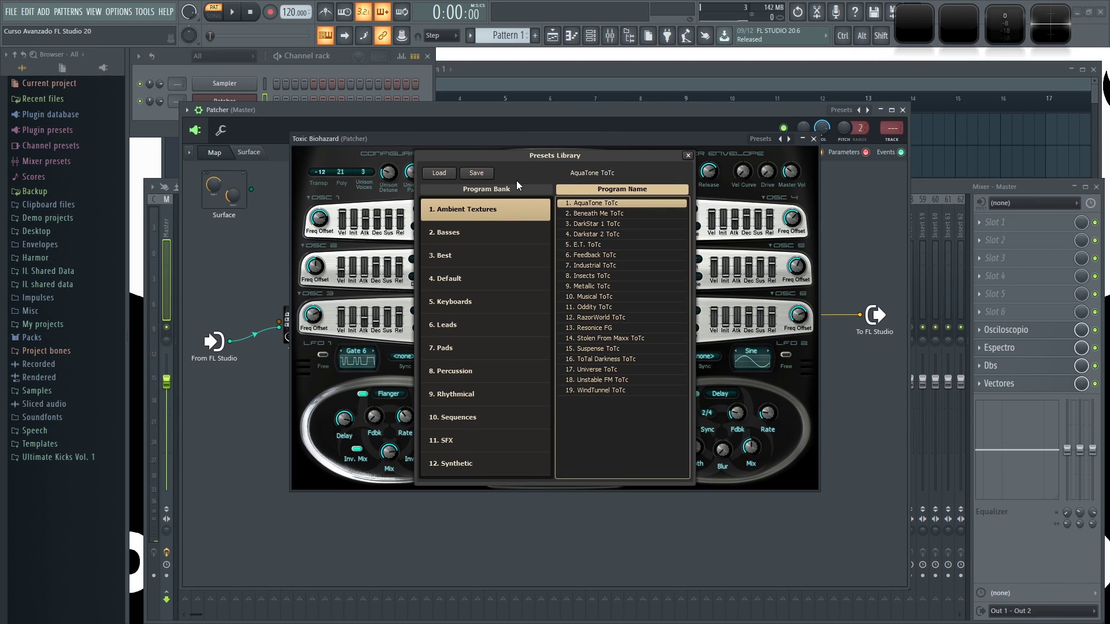
click(688, 155)
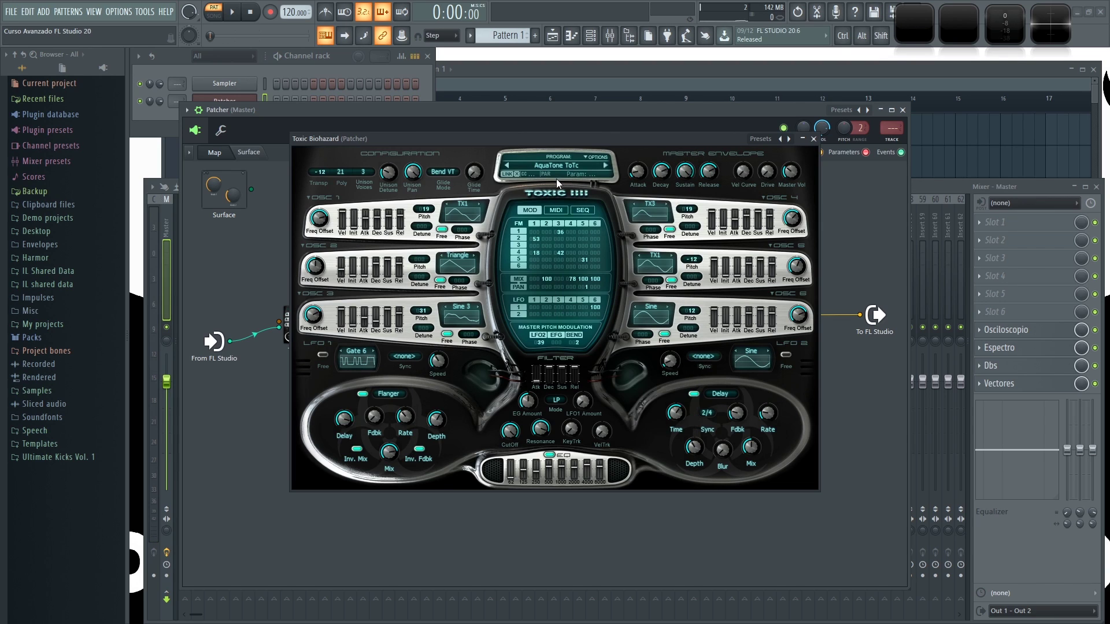
click(597, 157)
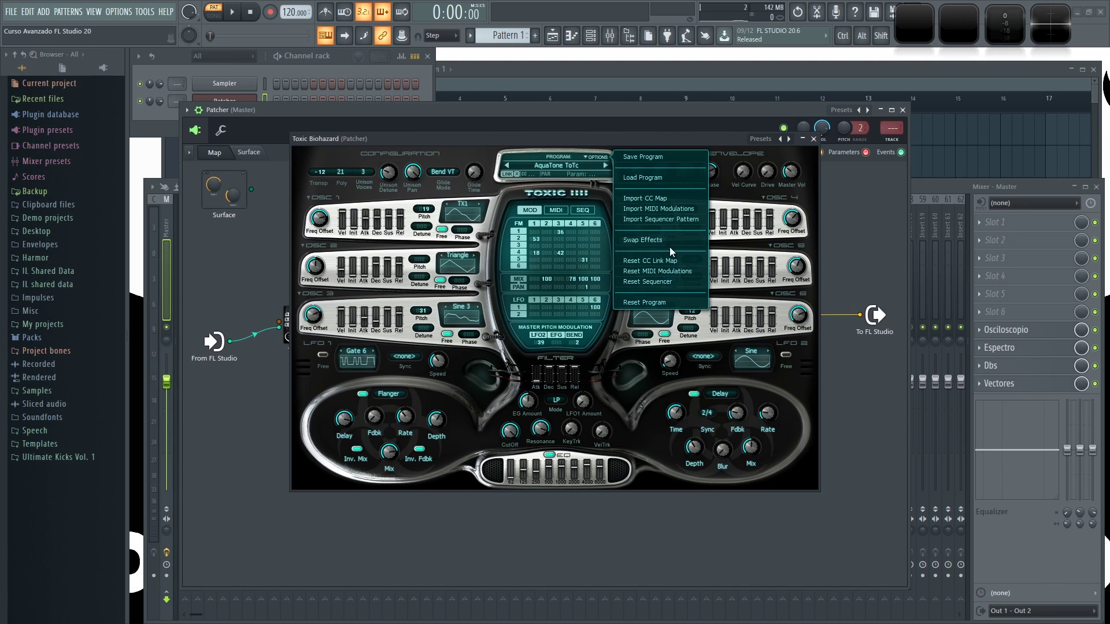
click(652, 298)
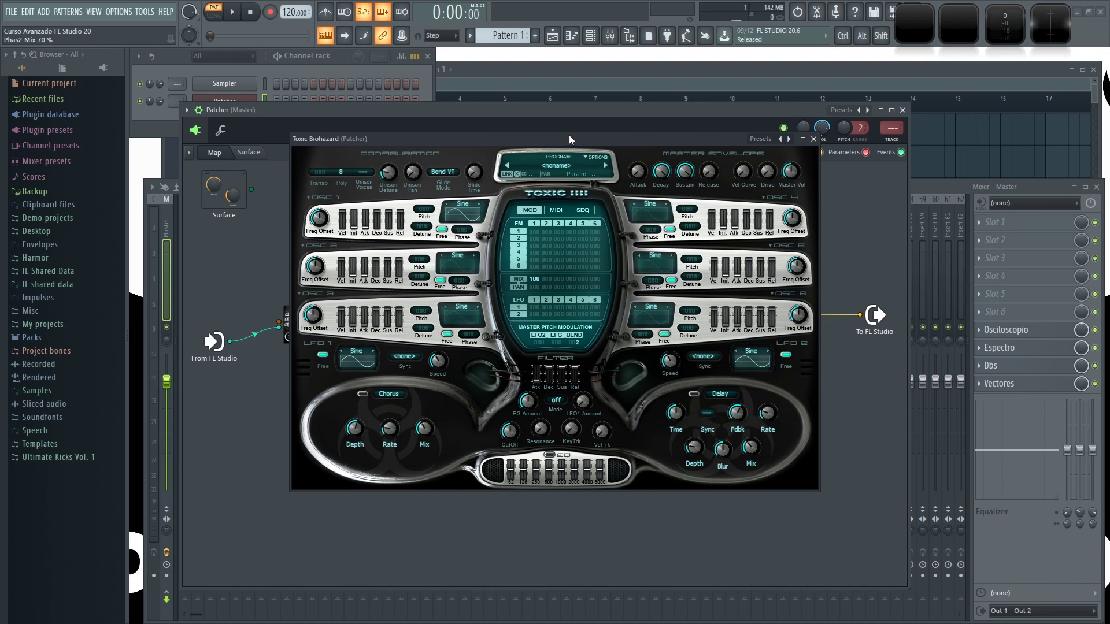
drag(570, 135, 556, 174)
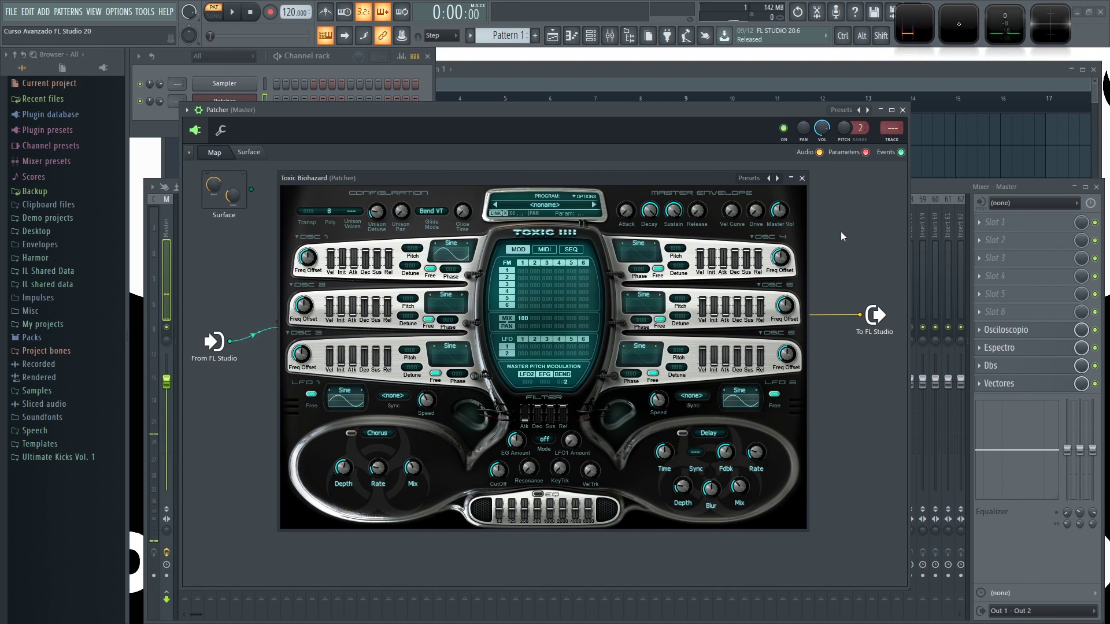
click(803, 179)
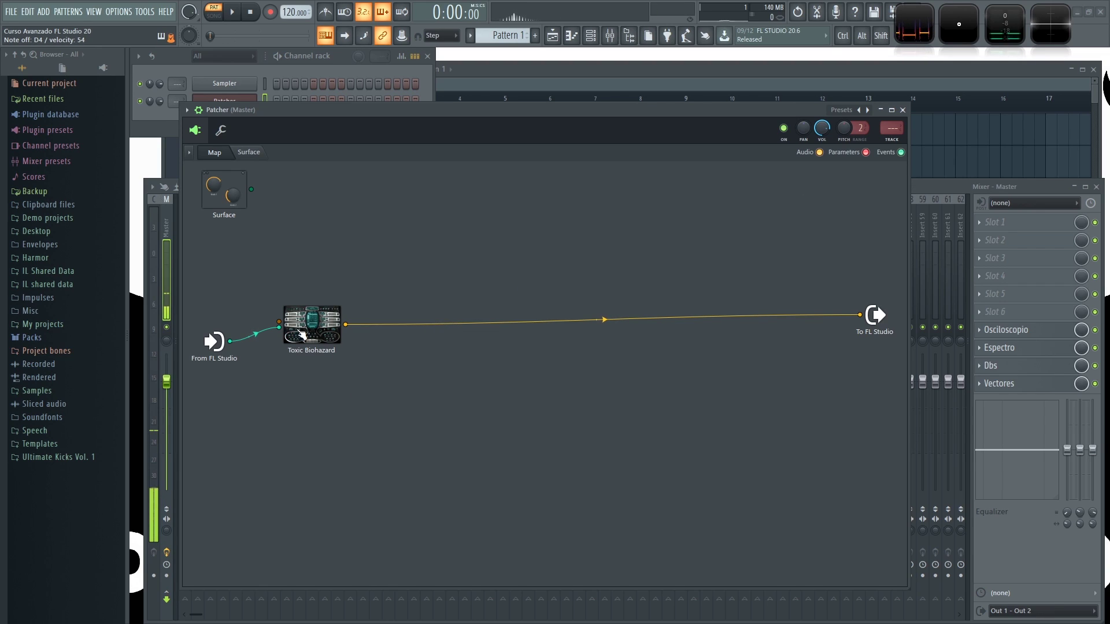
Move the Toxic Biohazard module higher on the map and set its FM matrix amount in row 1, column 2 to 48.
drag(289, 334, 367, 247)
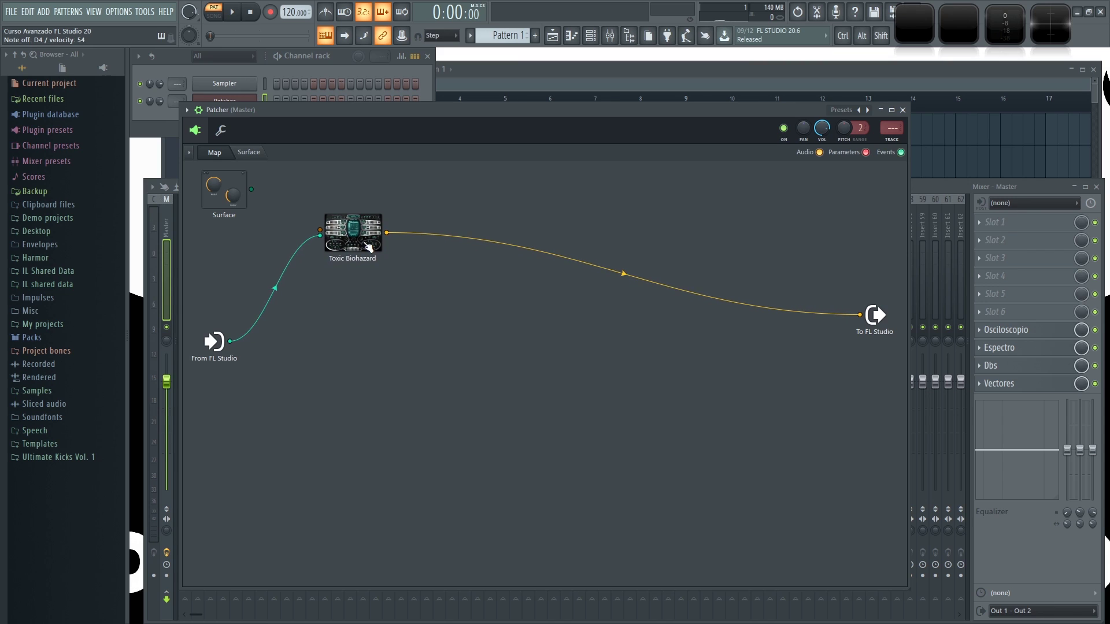
double_click(365, 249)
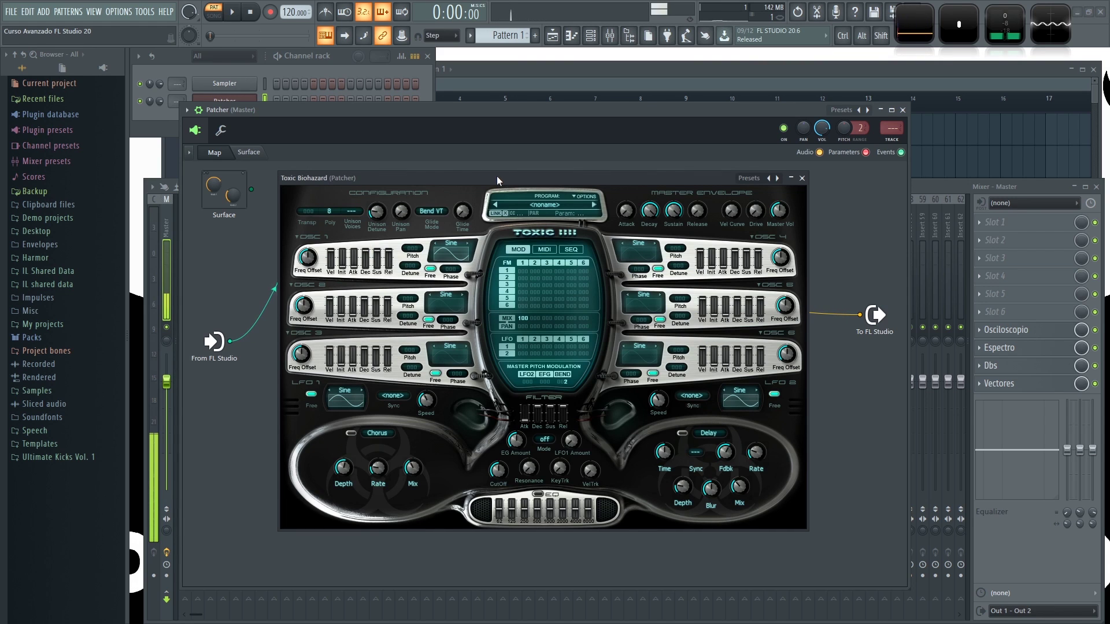
drag(498, 176, 493, 175)
drag(533, 271, 533, 259)
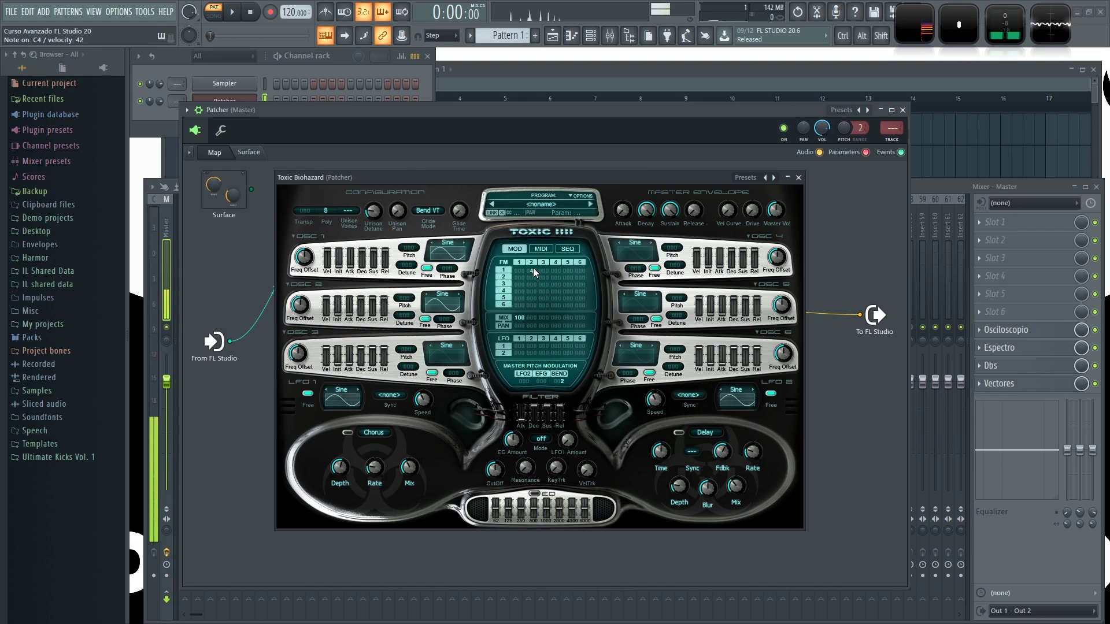
drag(536, 270, 536, 275)
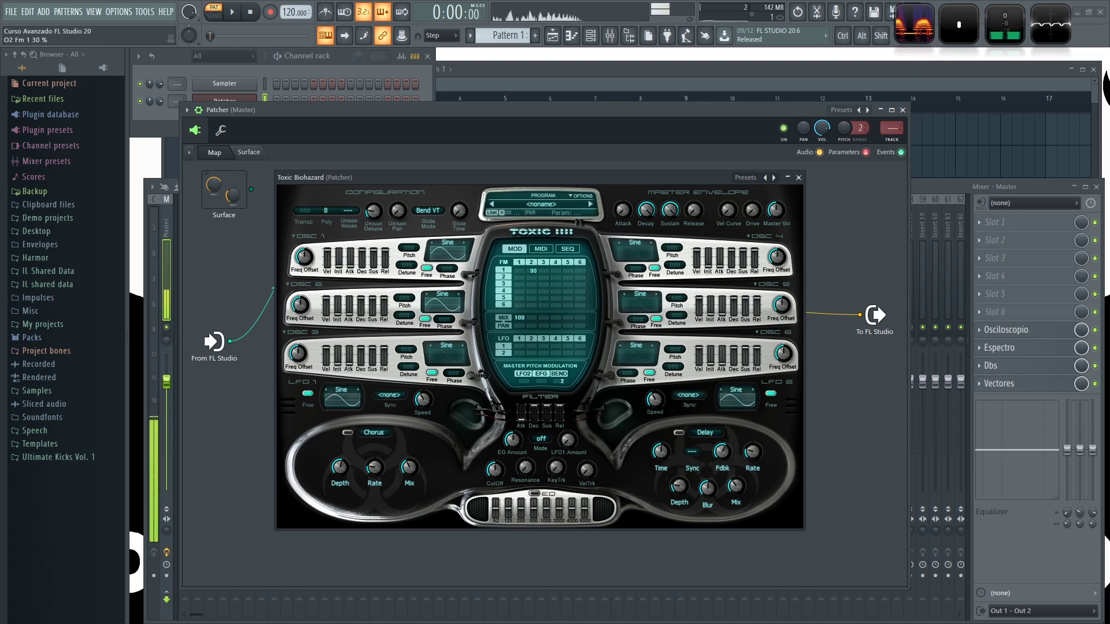
drag(530, 272, 539, 272)
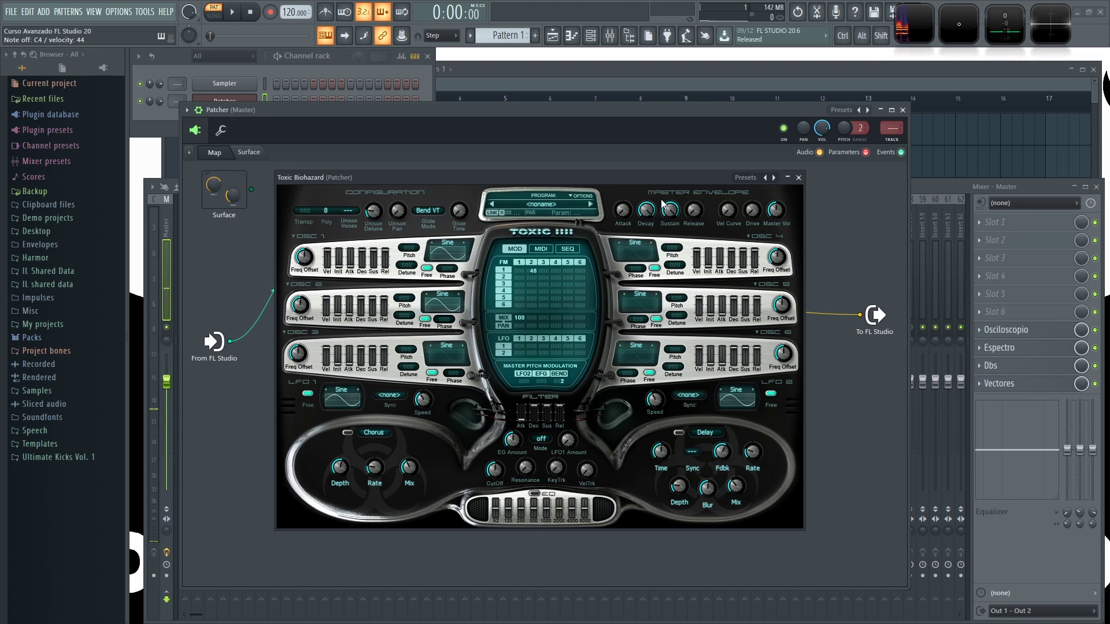
drag(656, 182, 665, 184)
click(807, 180)
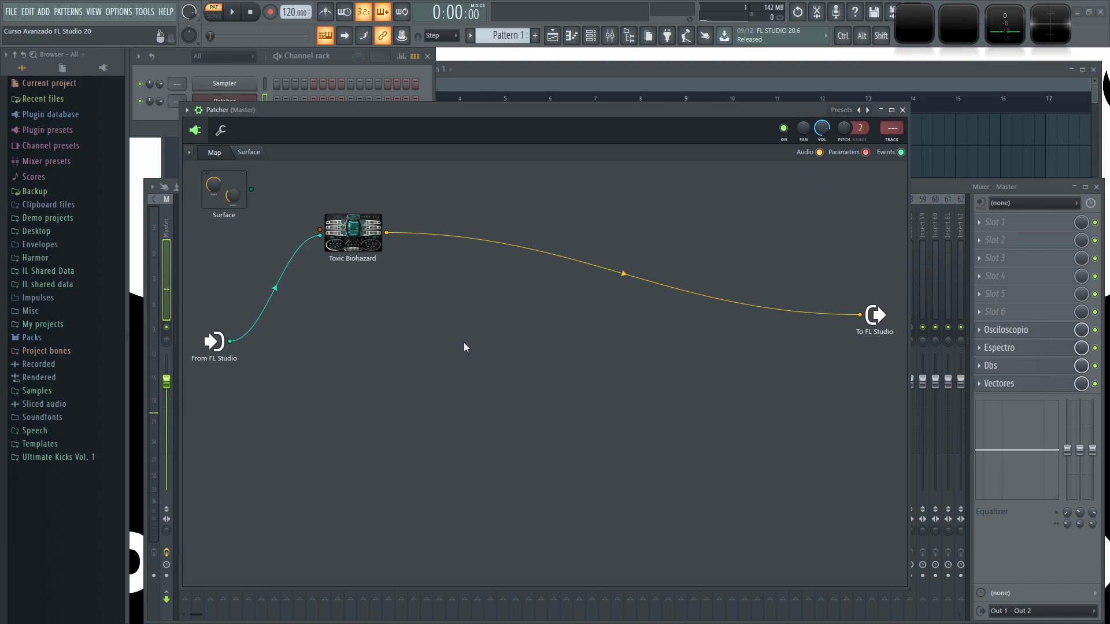
Add a Fruity Envelope Controller to the Patcher map and place it below Toxic Biohazard, near the From FL Studio node.
right_click(402, 332)
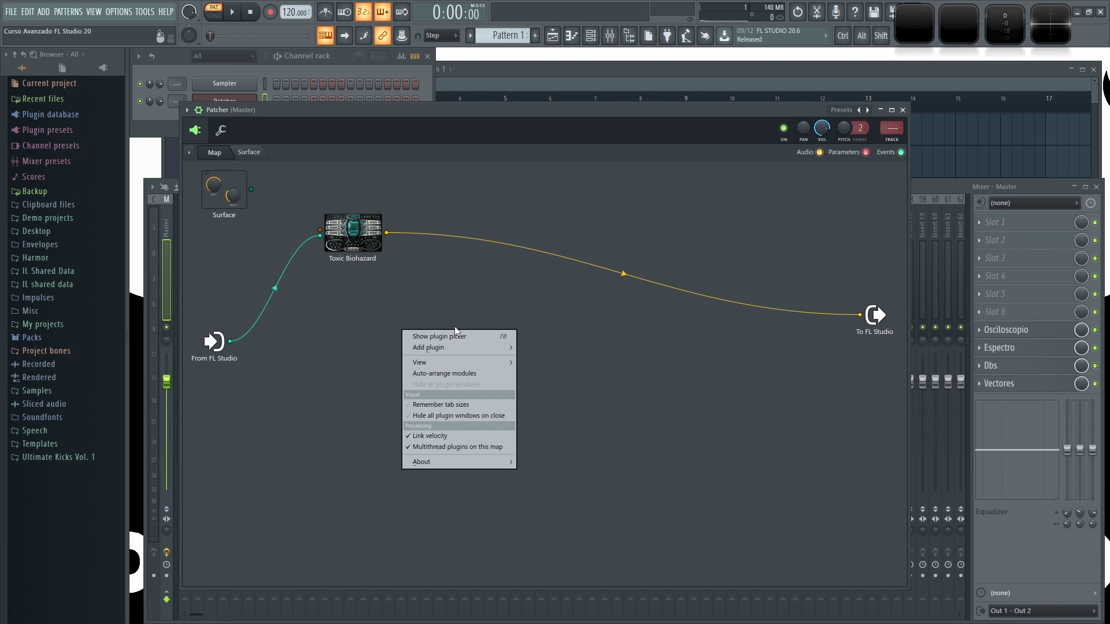
mouse_move(493, 345)
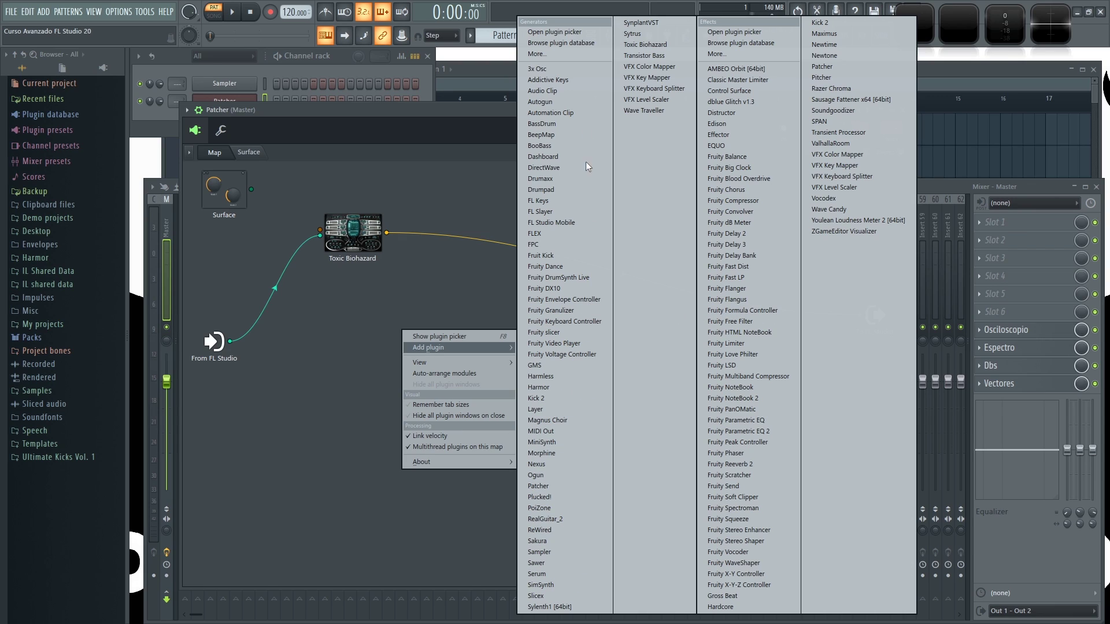
click(579, 298)
drag(522, 359, 327, 384)
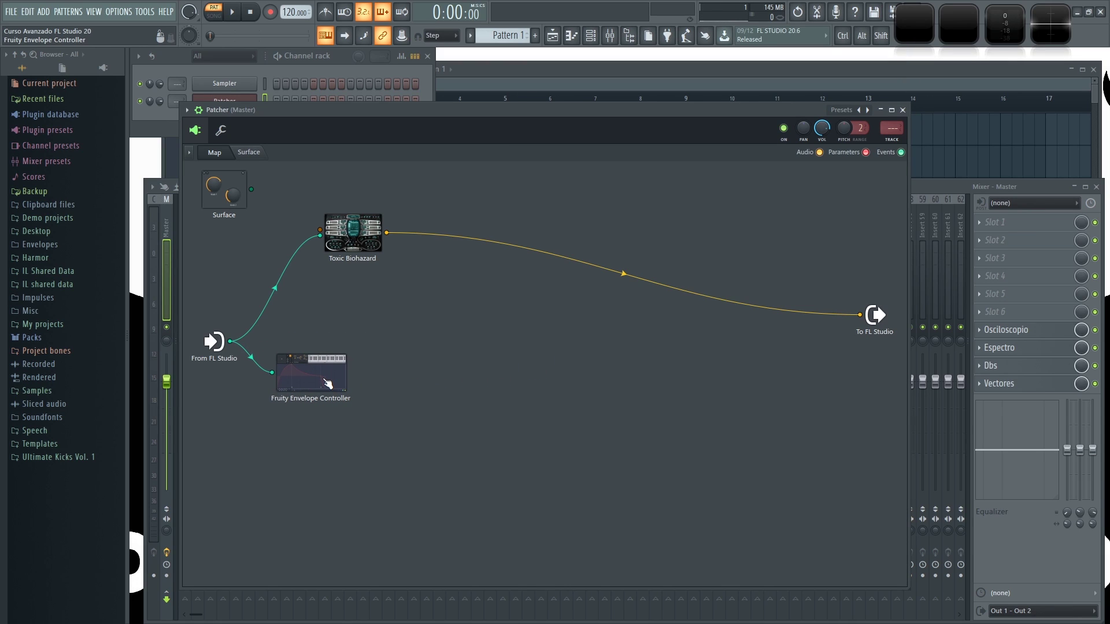
Open the Fruity Envelope Controller, switch articulator 1 to LFO and move the envelope's second point to time zero at full level.
double_click(328, 377)
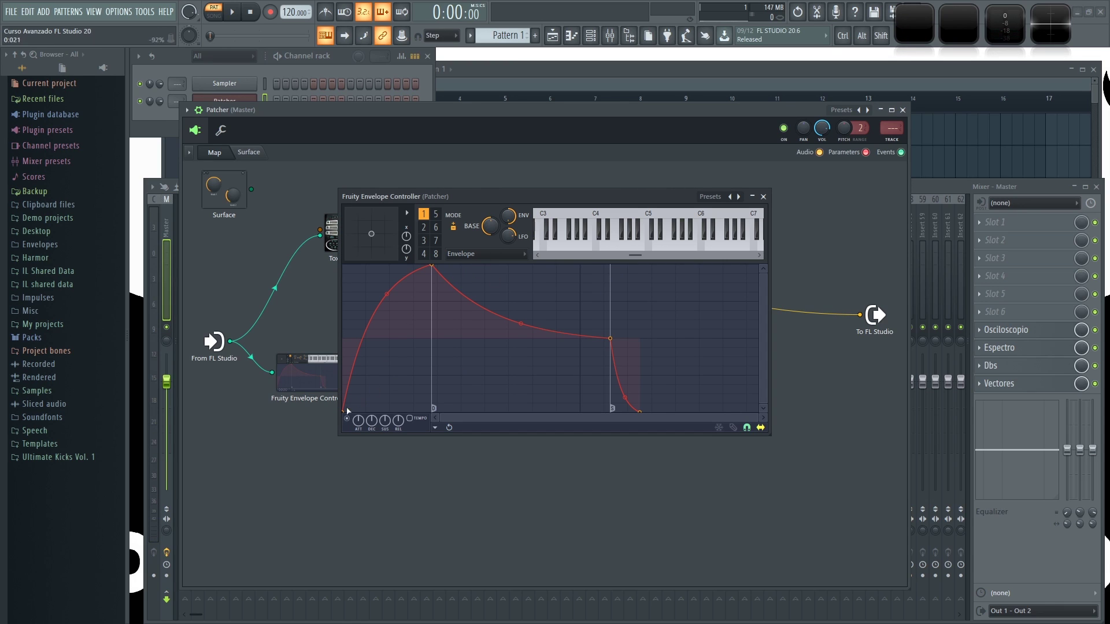
click(486, 254)
click(464, 278)
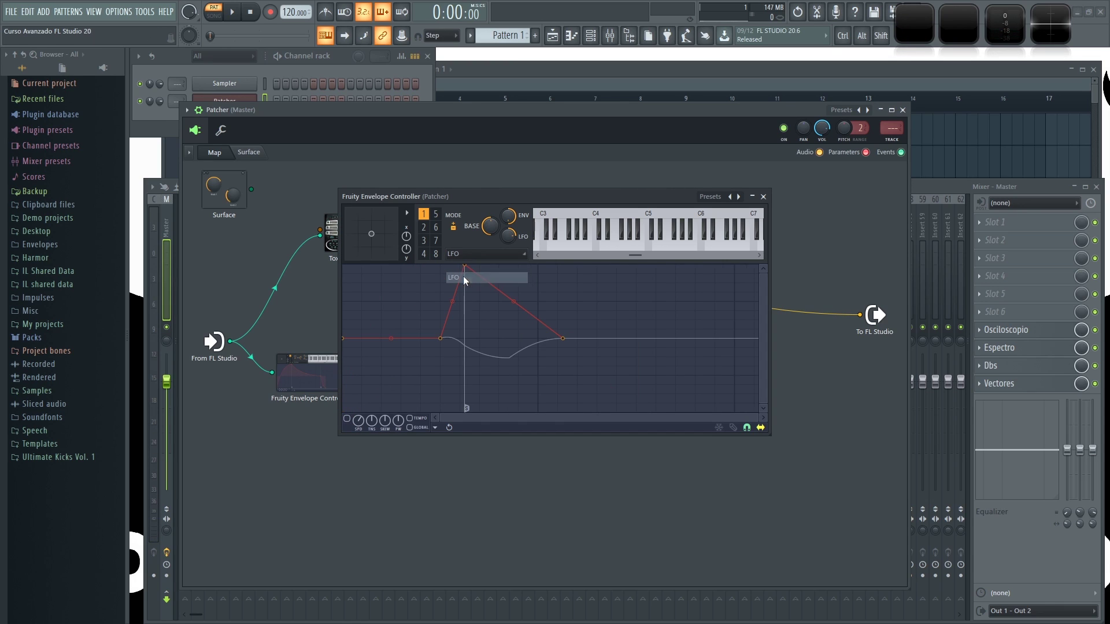
drag(441, 338, 134, 137)
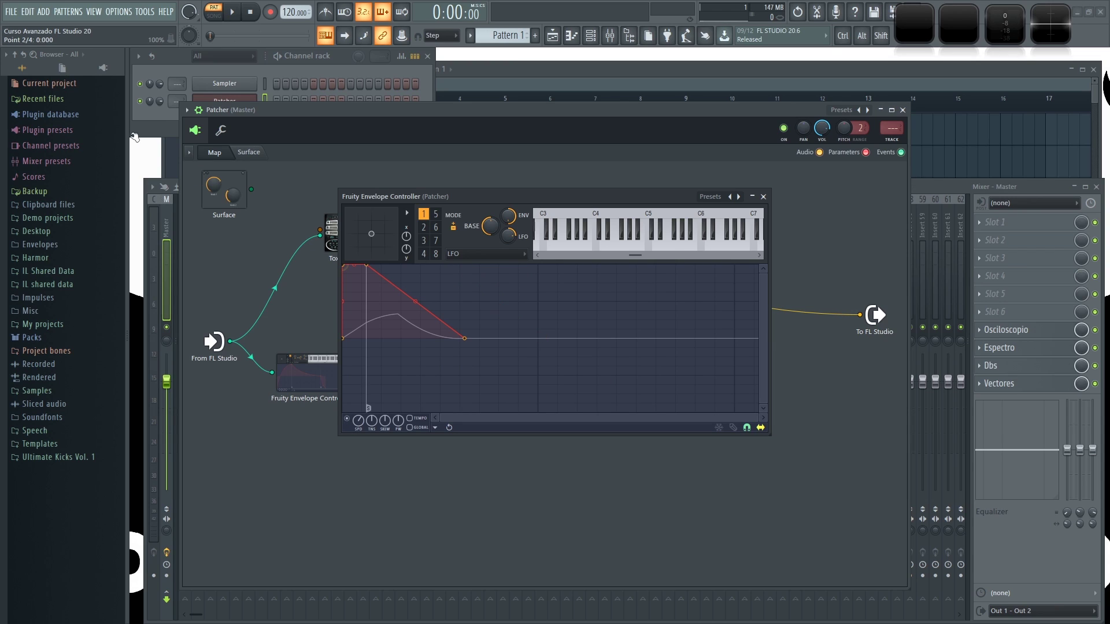
Pull the LFO envelope's sustain point back to time zero and raise its end point to full level.
drag(367, 266, 362, 266)
right_click(363, 267)
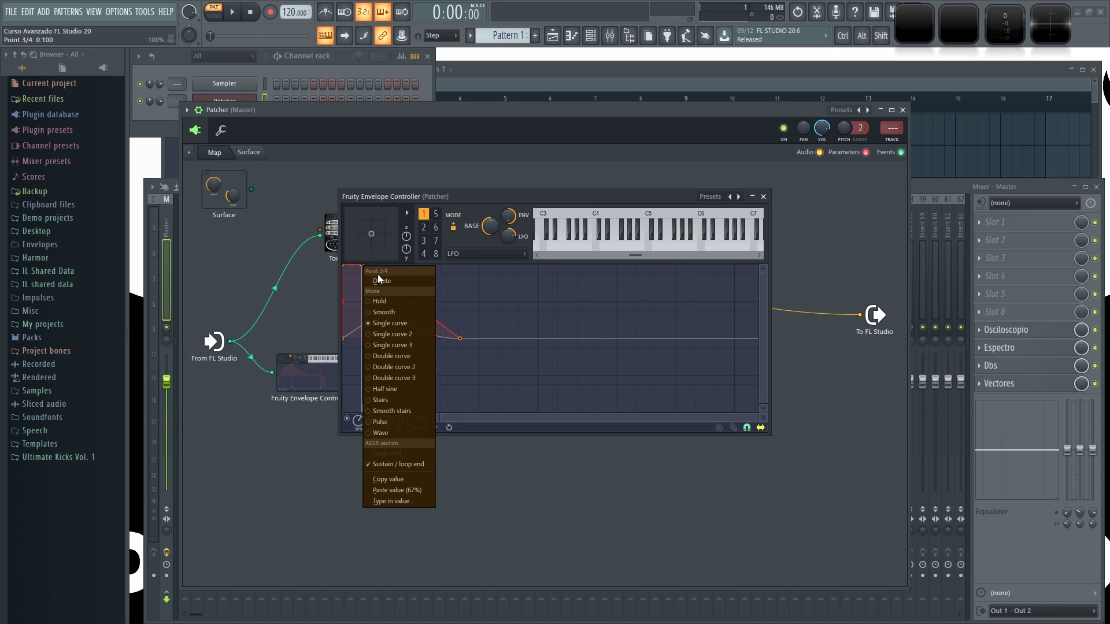
click(512, 292)
drag(363, 266, 332, 247)
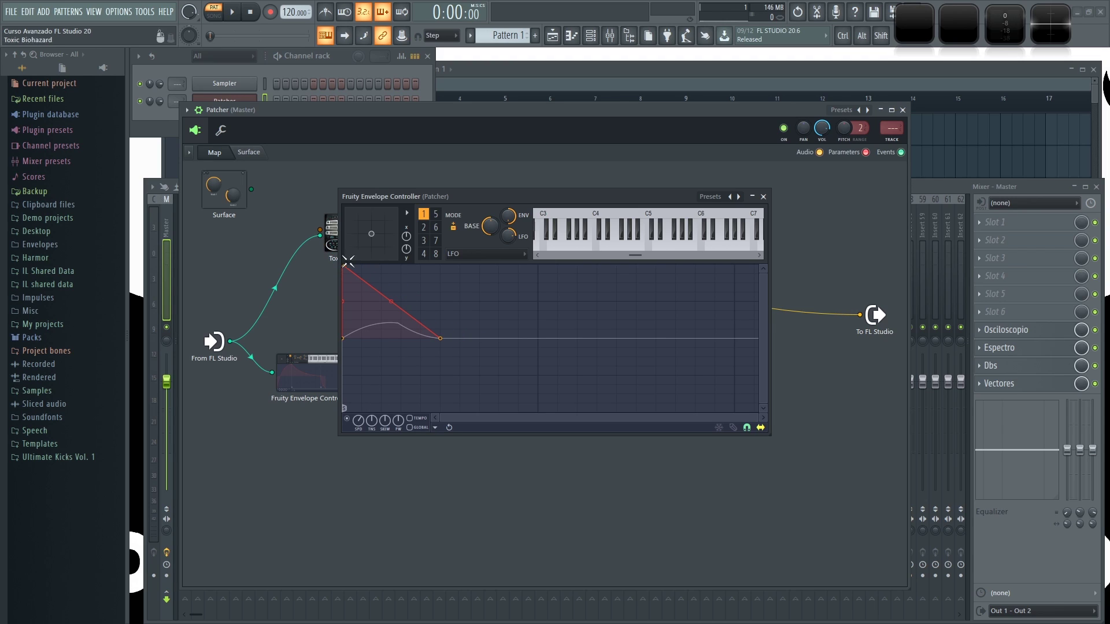
drag(441, 338, 441, 238)
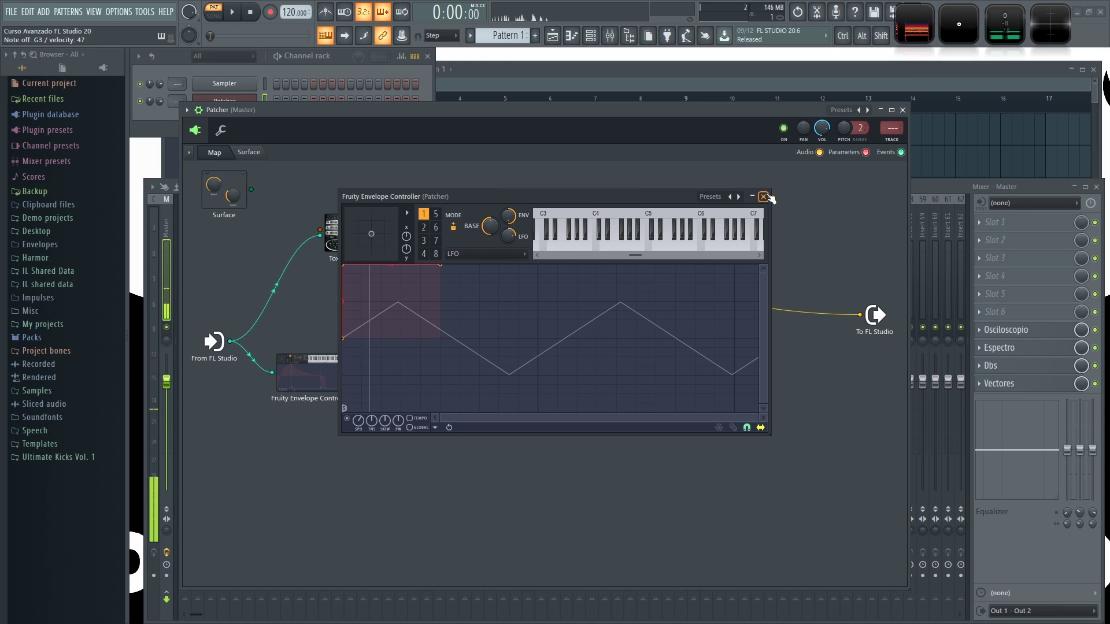
Stretch the LFO envelope into a long full-level section and lower its end point to the centre line.
drag(347, 265, 479, 273)
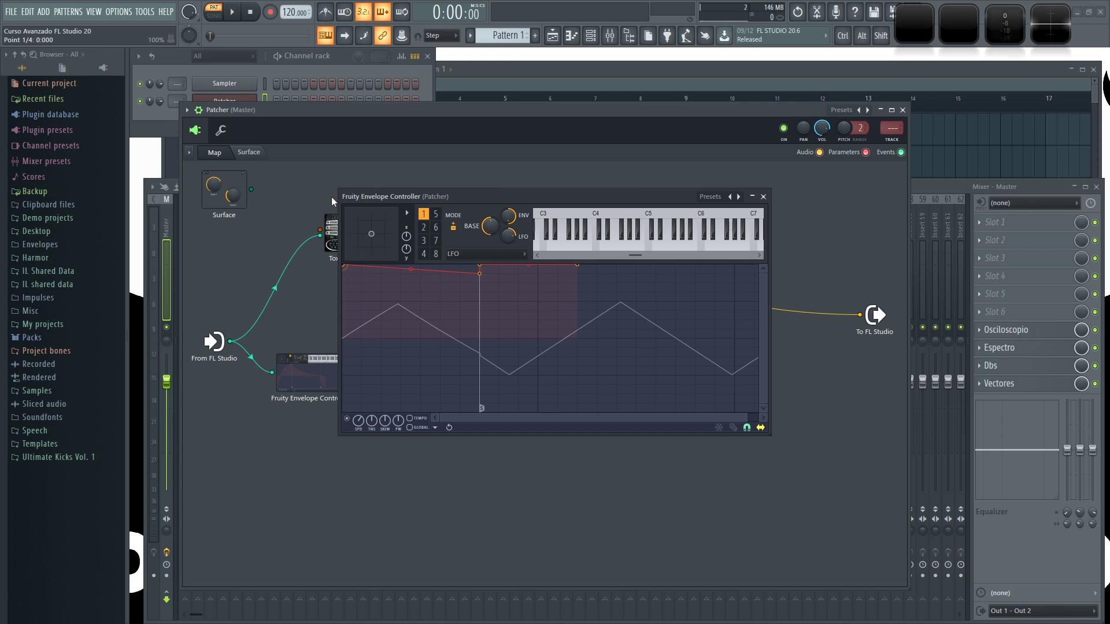
mouse_move(479, 265)
mouse_down()
mouse_move(519, 265)
mouse_move(480, 265)
mouse_up()
drag(620, 266, 618, 338)
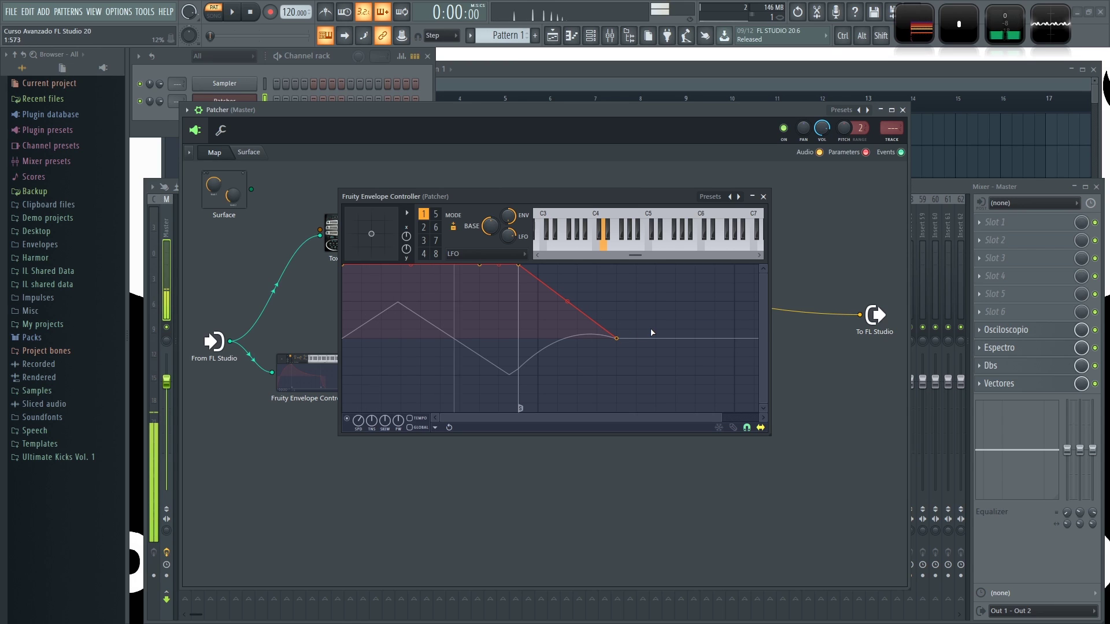
Activate the Articulator 1 controller output on the Fruity Envelope Controller node.
click(764, 197)
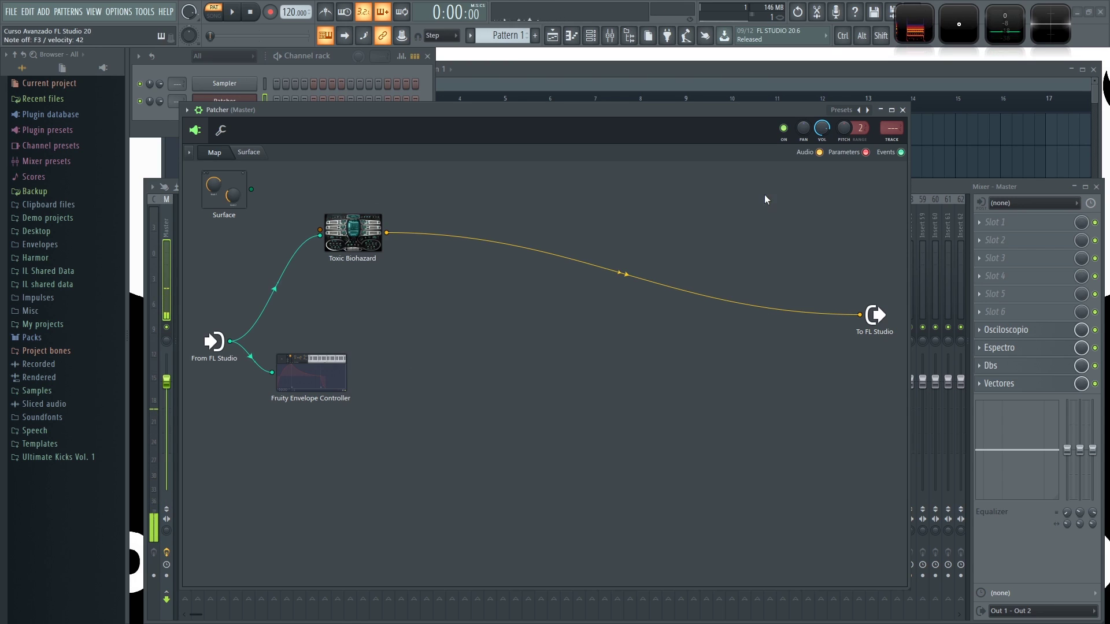
double_click(360, 242)
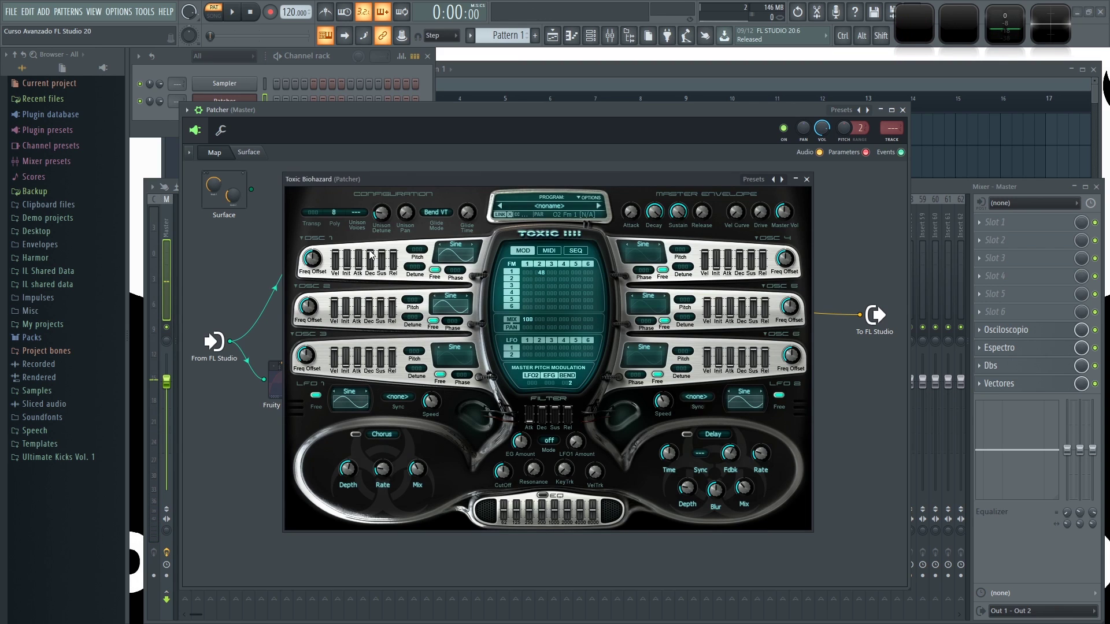
click(807, 179)
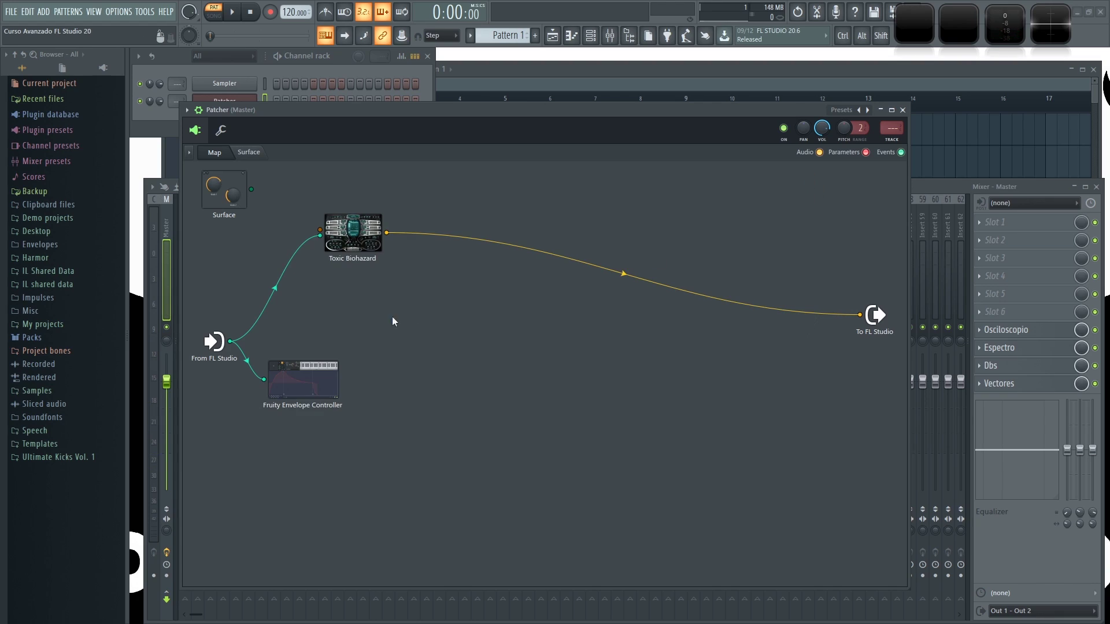
right_click(307, 385)
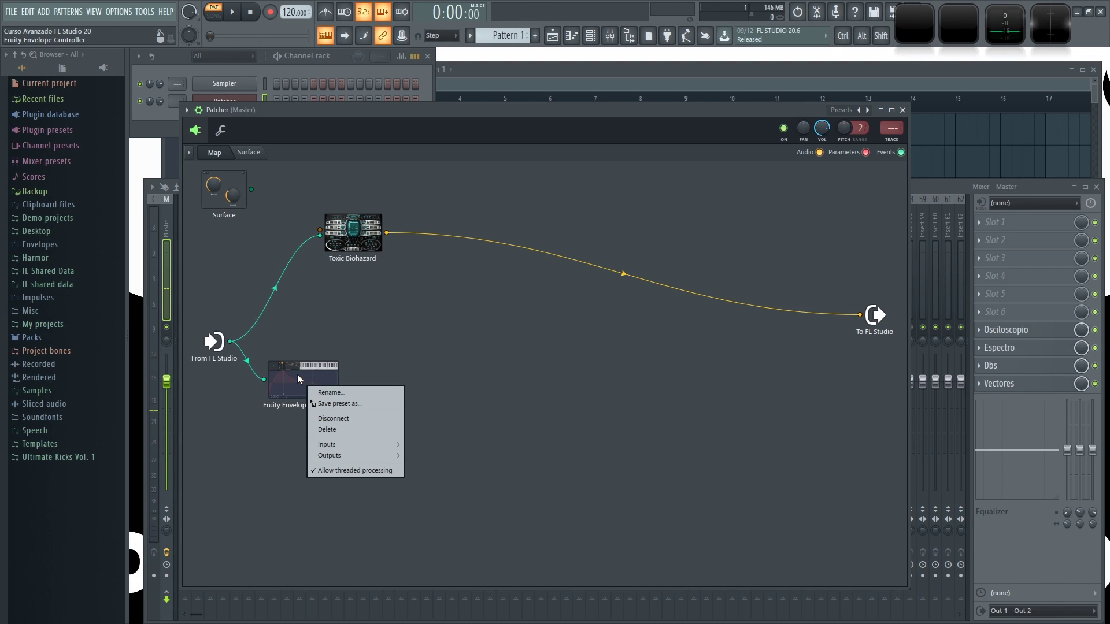
mouse_move(366, 453)
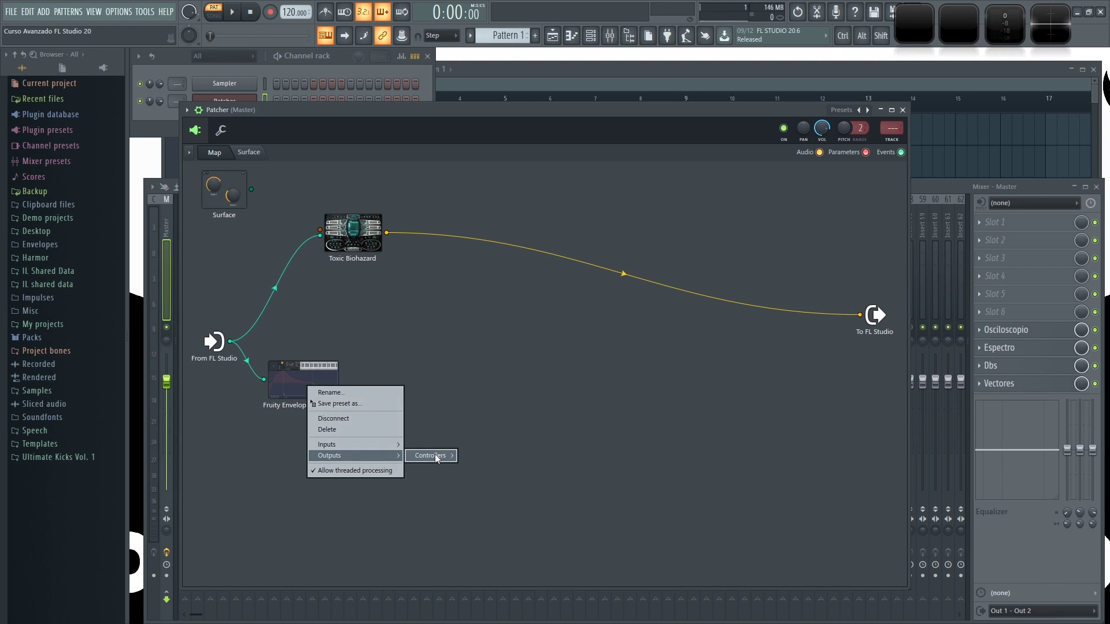
mouse_move(435, 453)
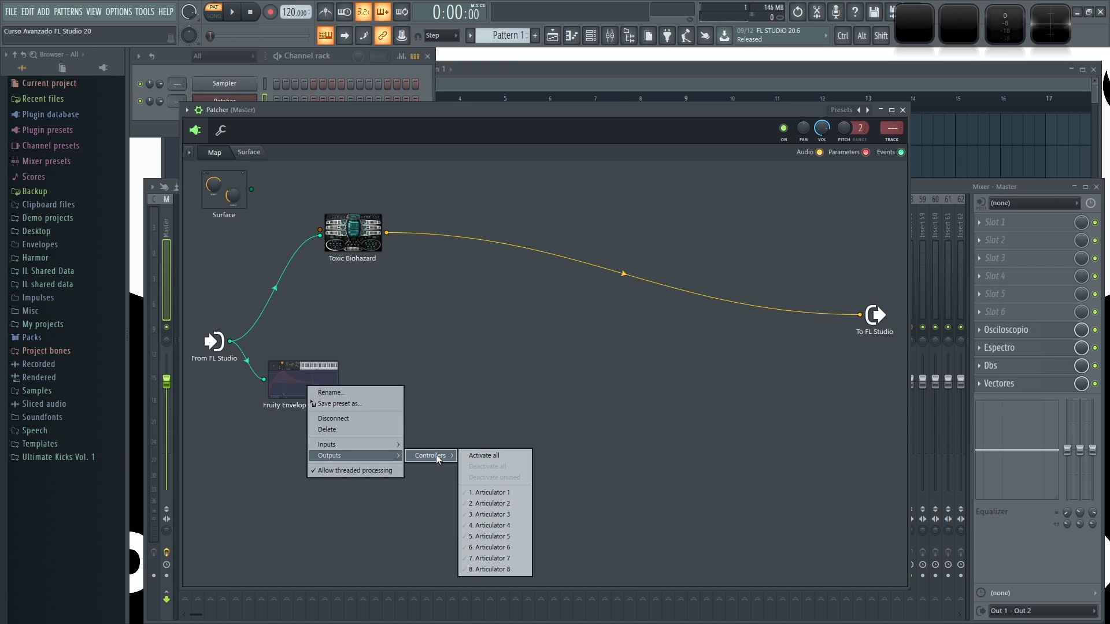
click(489, 496)
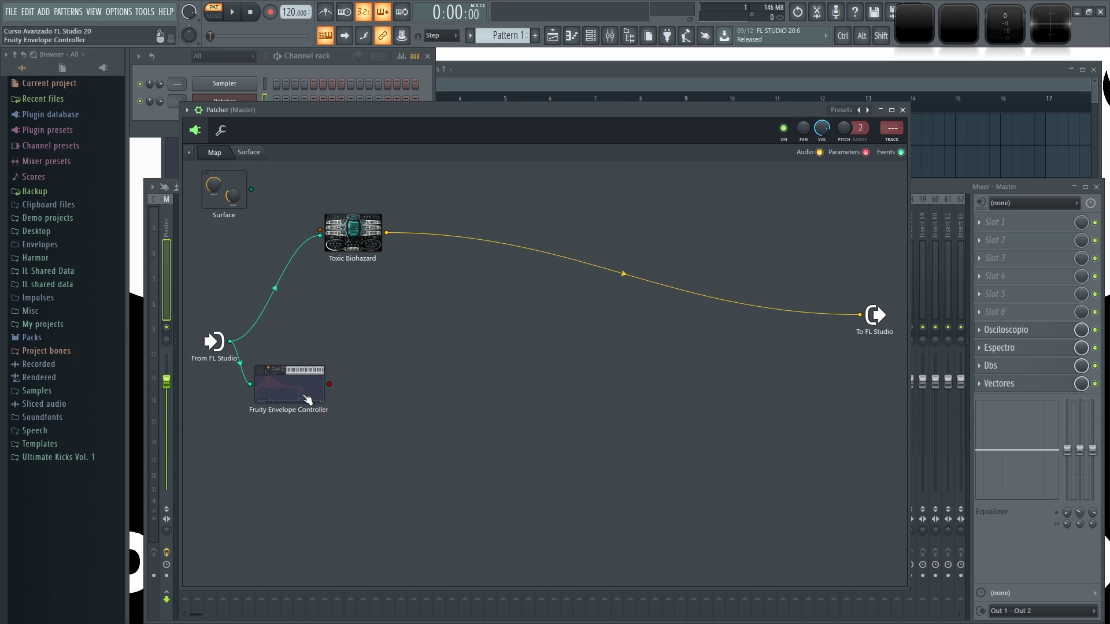
Move the Toxic Biohazard node away from From FL Studio and link the Articulator 1 output to its O2 Fm 1 parameter.
drag(350, 252, 402, 275)
drag(329, 383, 399, 268)
click(335, 230)
drag(329, 383, 391, 265)
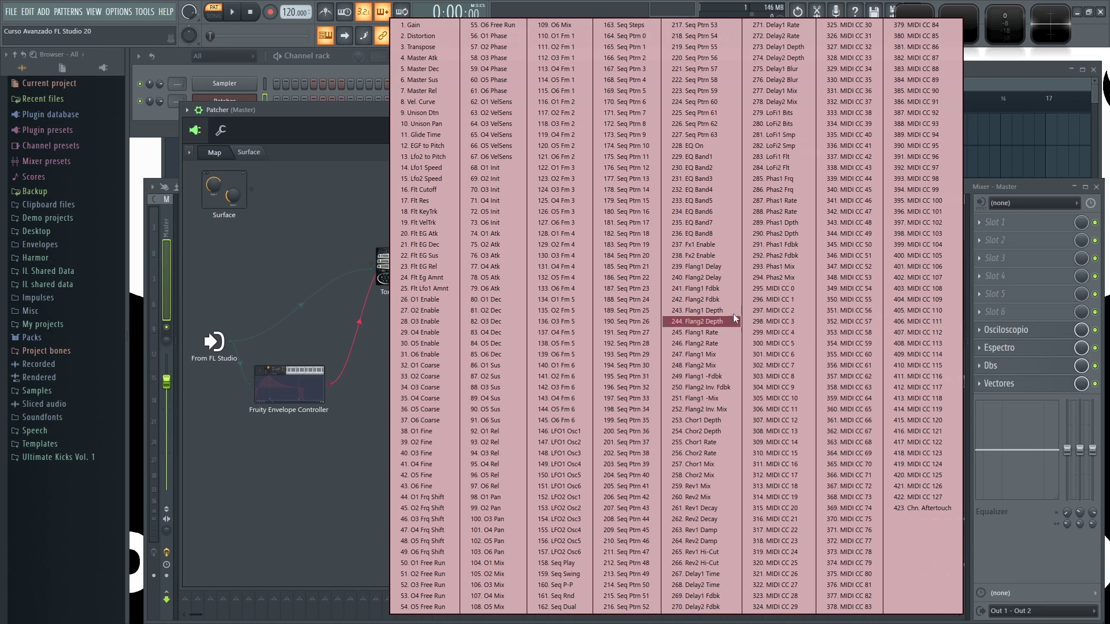
click(575, 47)
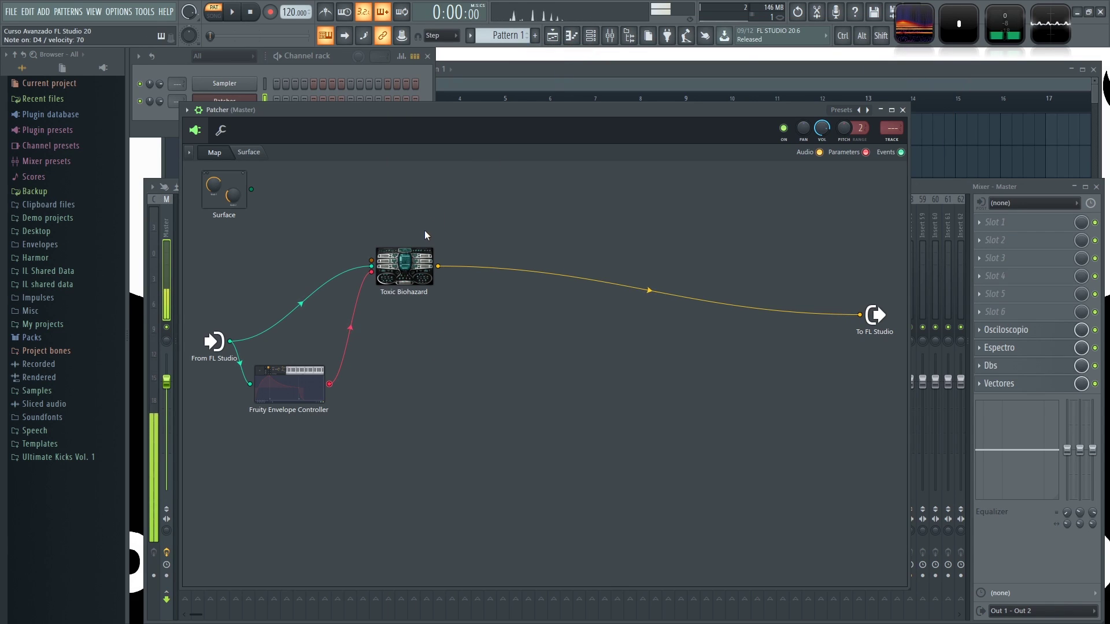
Check the modulated FM amount in Toxic Biohazard and shift it and the Fruity Envelope Controller node further from From FL Studio.
double_click(401, 273)
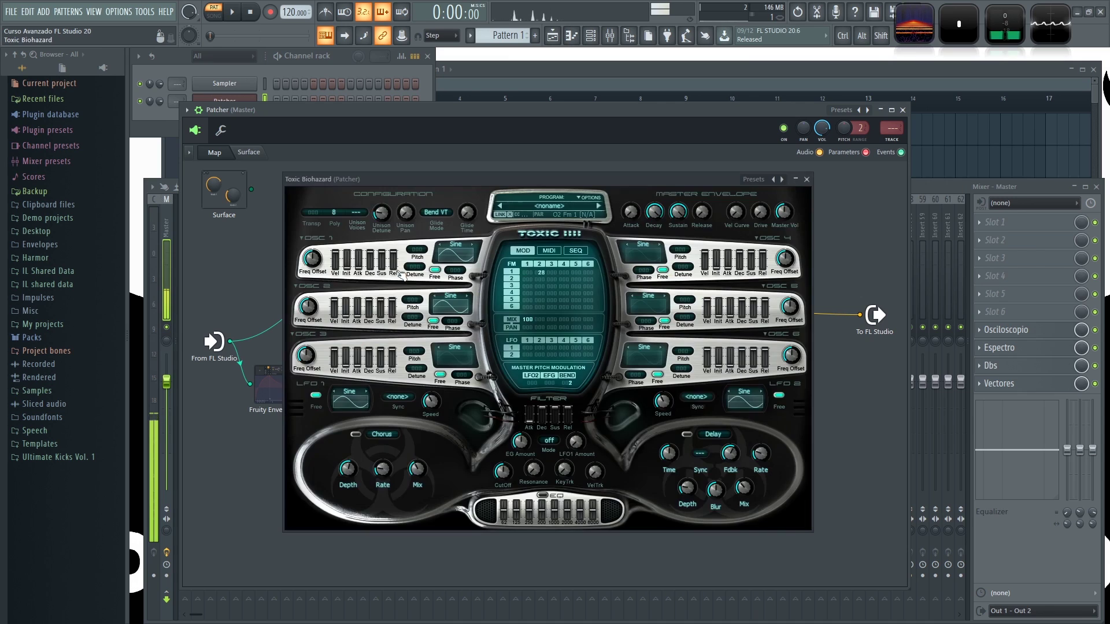
click(806, 179)
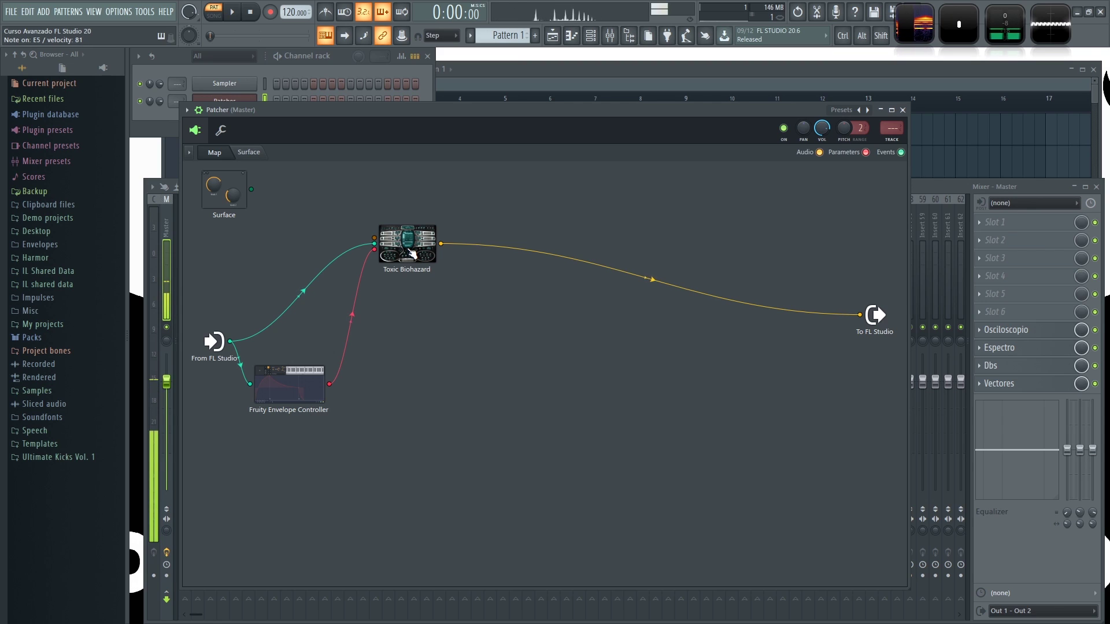
drag(413, 254, 413, 262)
drag(300, 377, 330, 405)
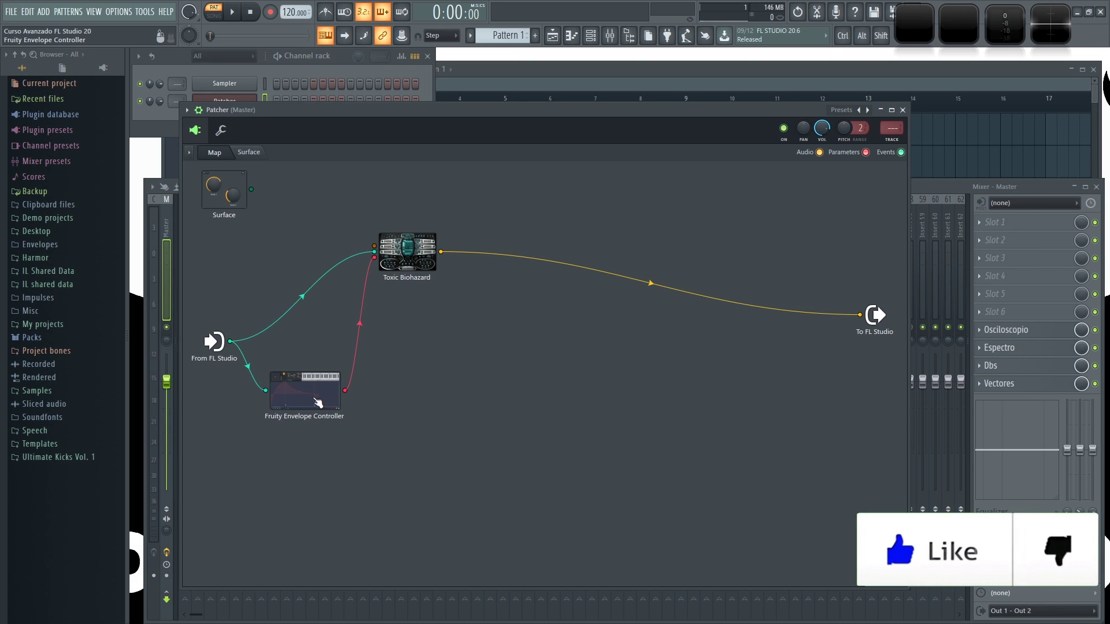
drag(407, 252, 416, 254)
mouse_move(306, 393)
mouse_down()
mouse_move(335, 387)
mouse_move(327, 385)
mouse_up()
drag(423, 257, 445, 264)
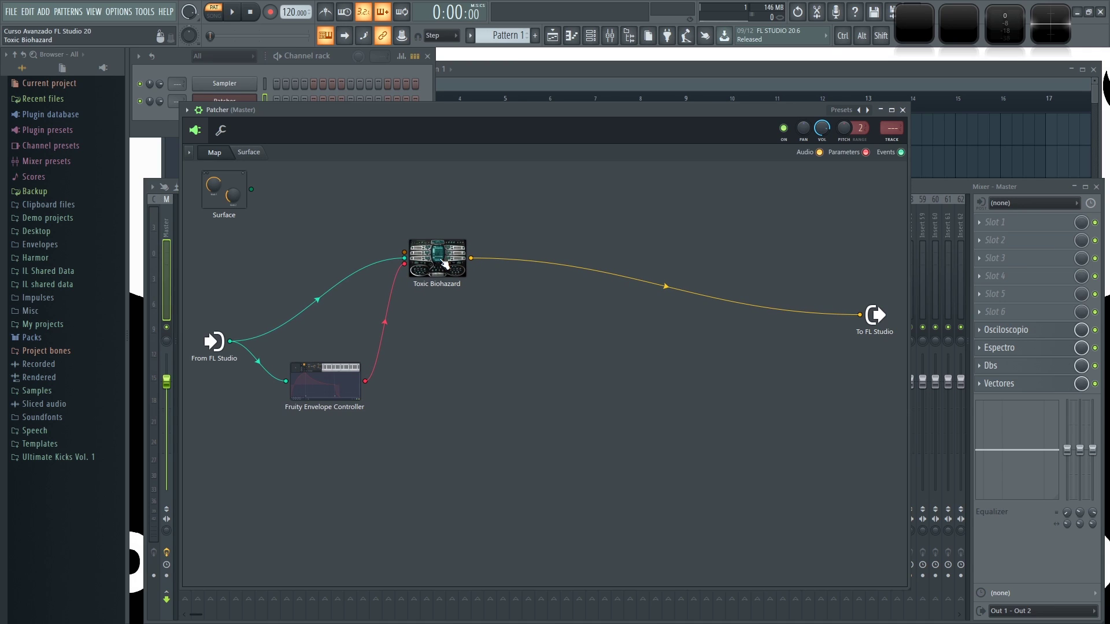
Switch articulator 2 of the Fruity Envelope Controller to Envelope mode.
click(348, 380)
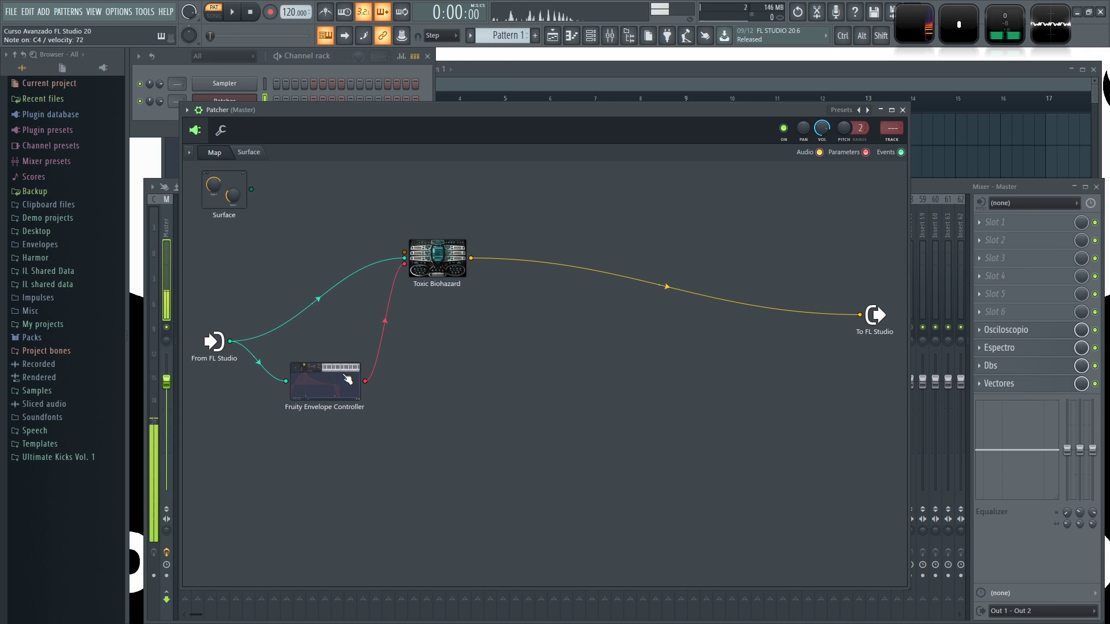
click(439, 273)
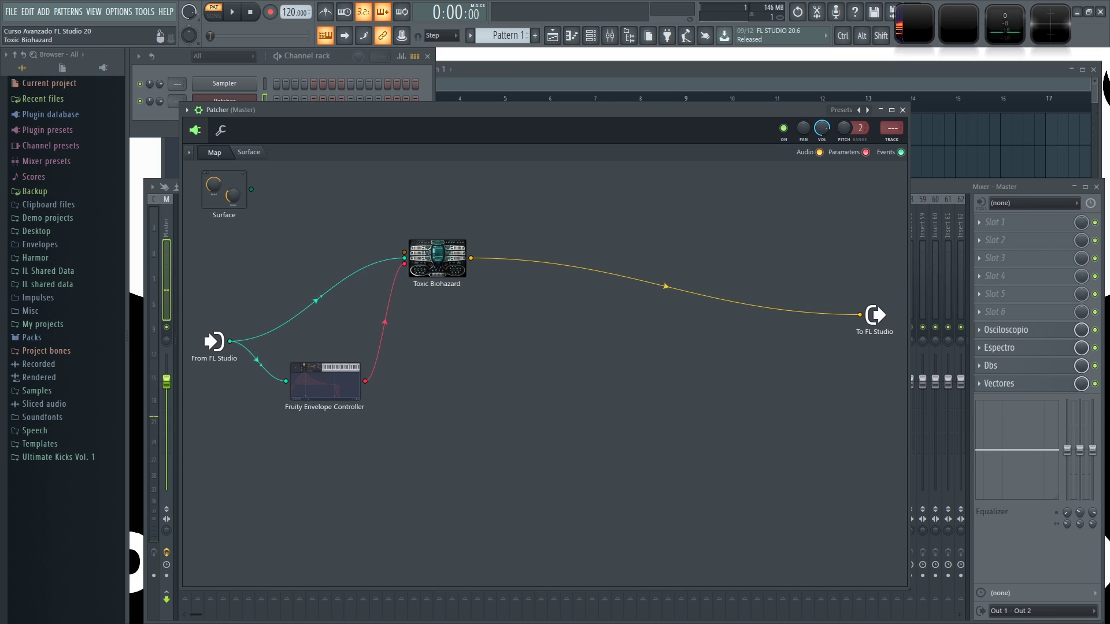
double_click(440, 273)
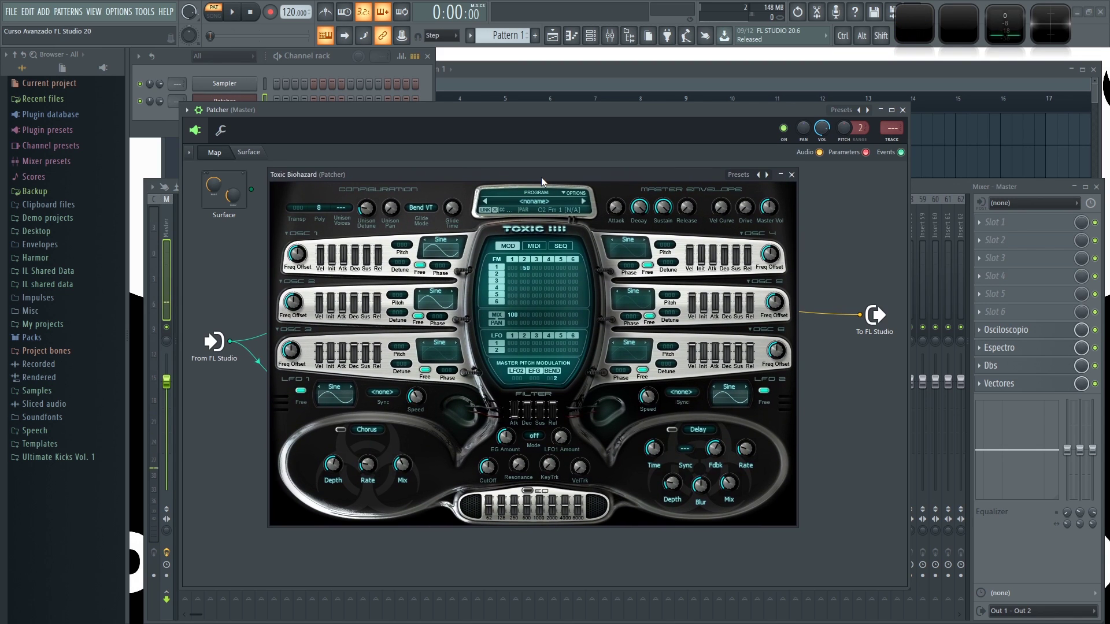
click(806, 179)
double_click(328, 387)
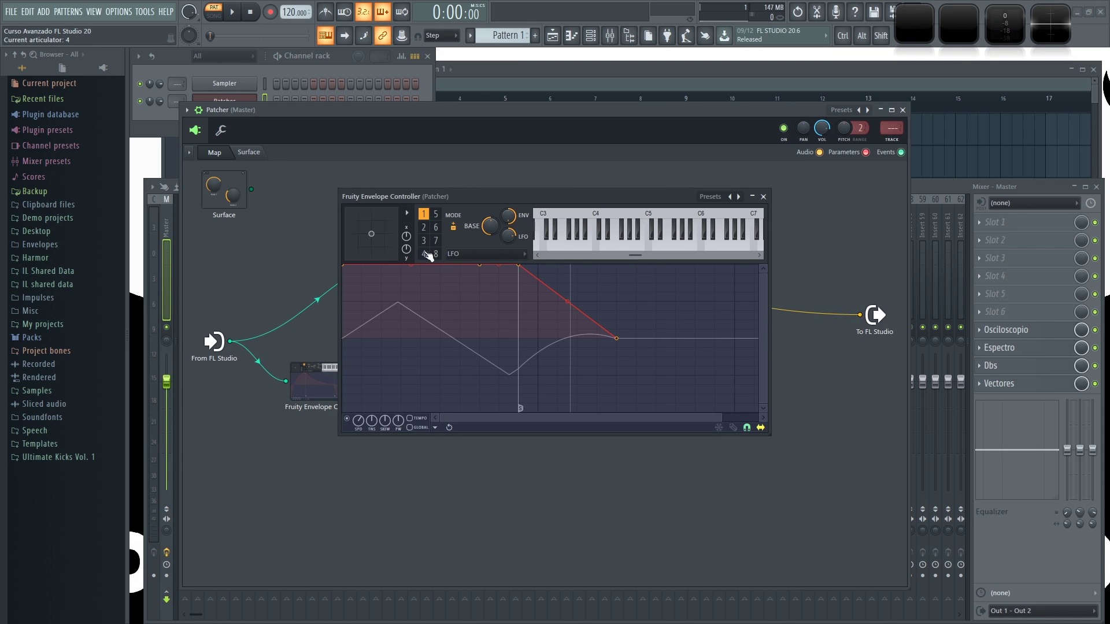
click(426, 229)
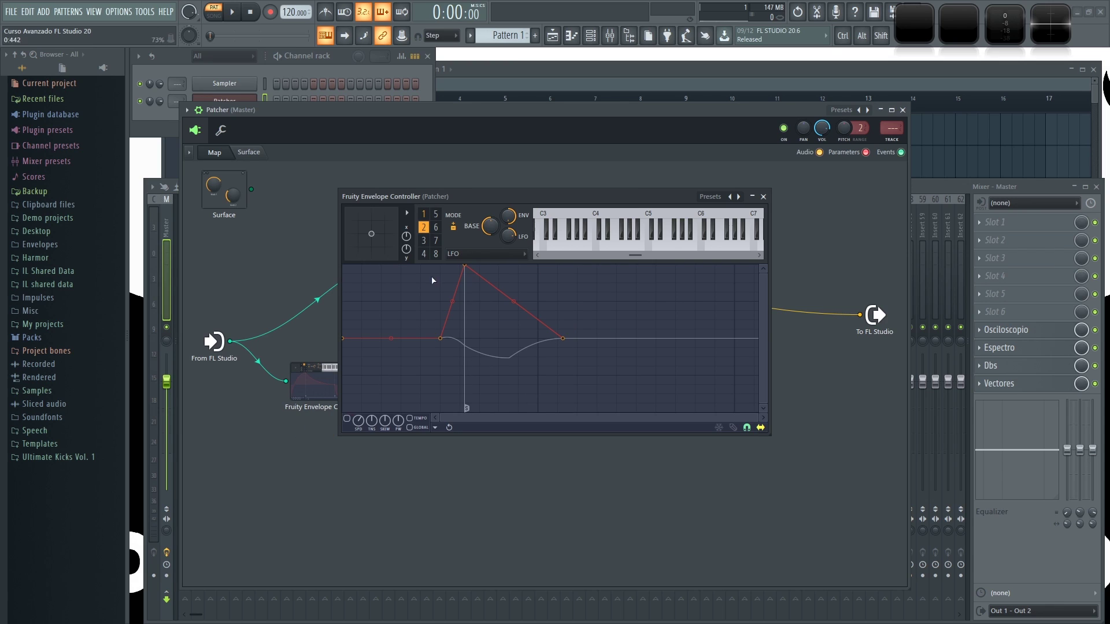
click(462, 255)
click(475, 267)
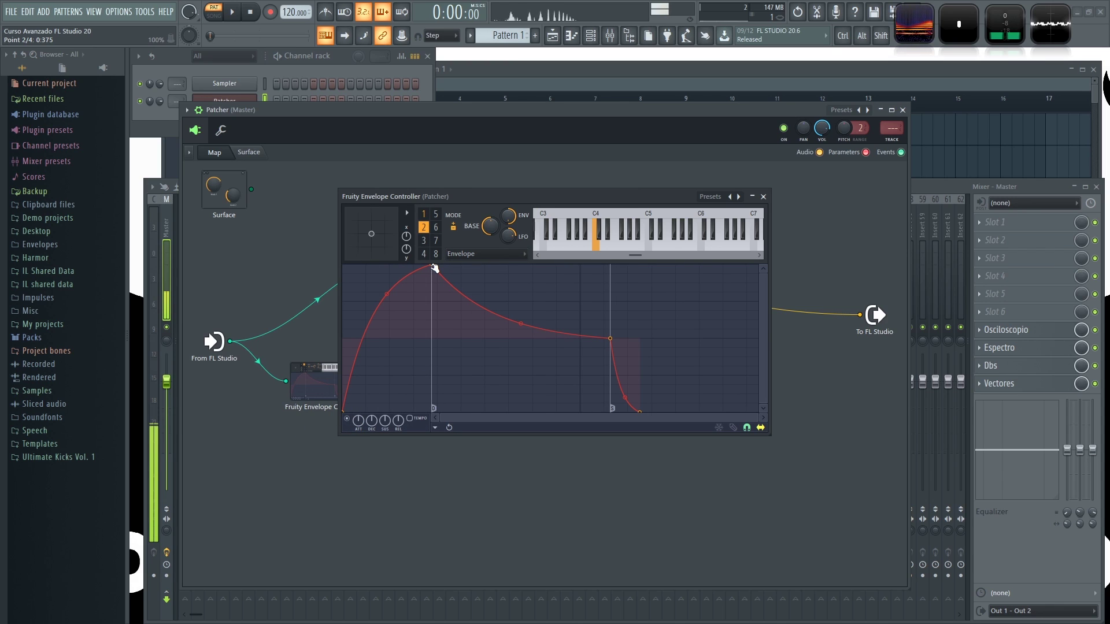
click(763, 197)
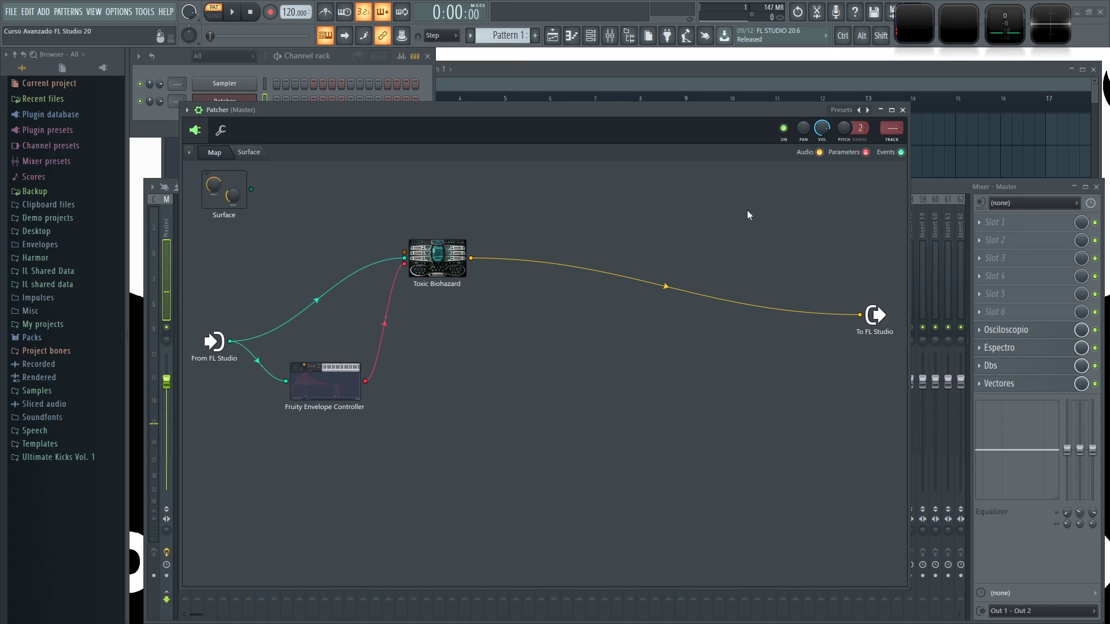
In Toxic Biohazard, set oscillator 4 to the Noise 1 waveform and add a low FM amount from it to oscillator 2.
click(444, 263)
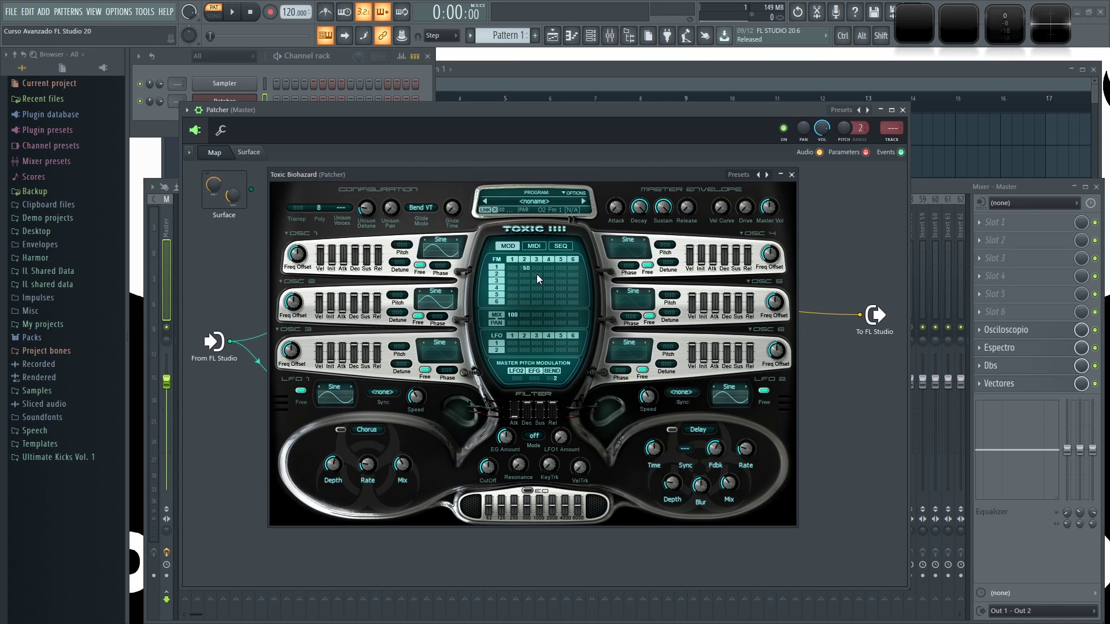
drag(546, 276, 629, 251)
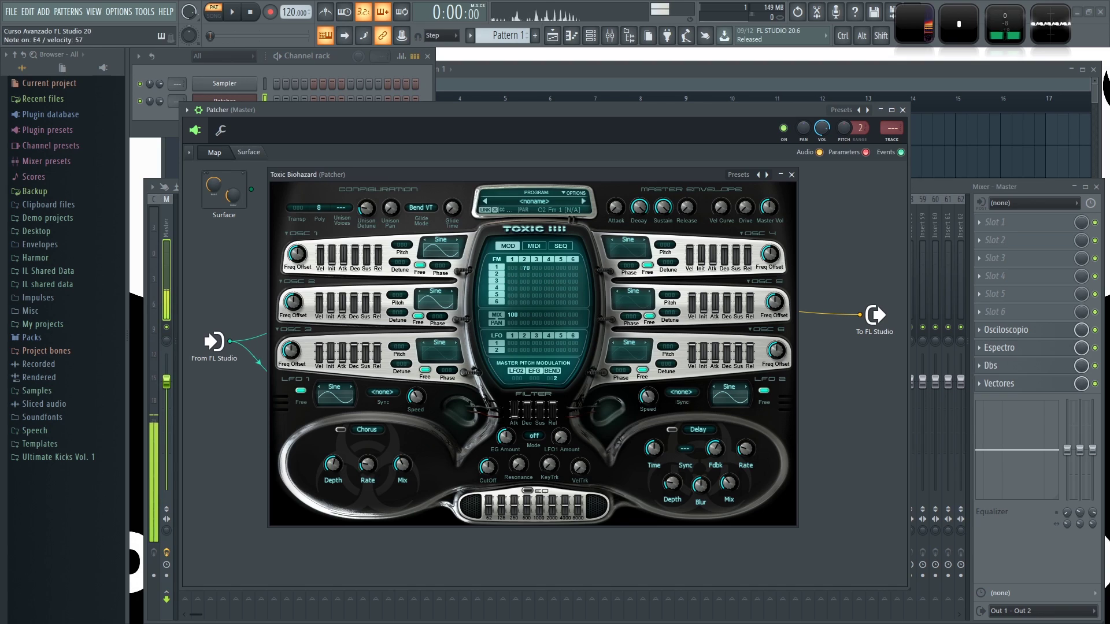
click(633, 240)
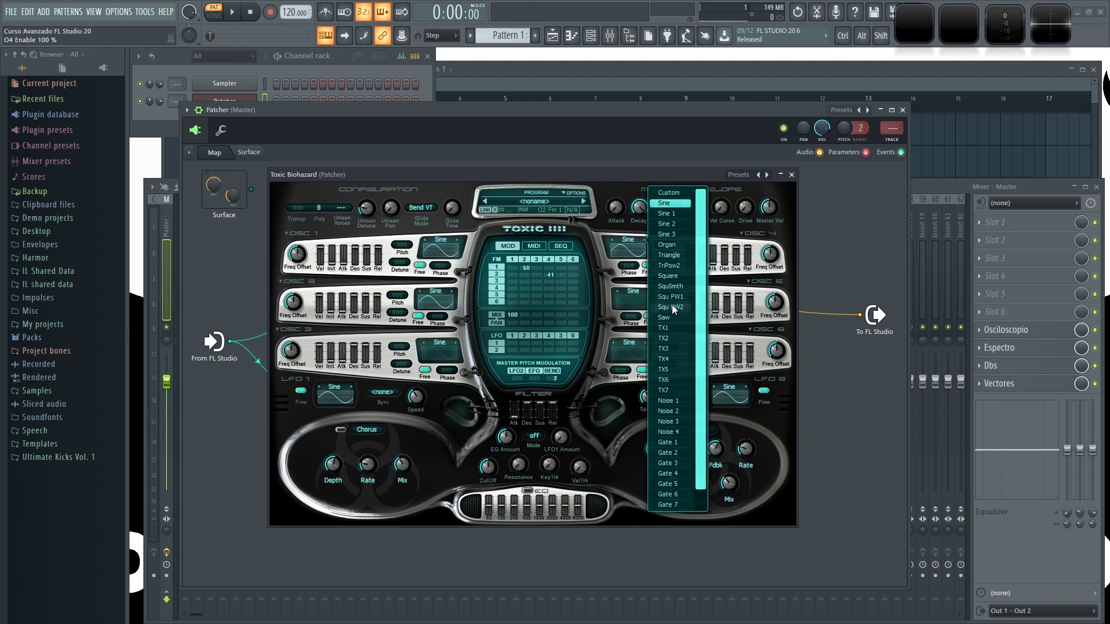
click(675, 401)
mouse_move(552, 273)
mouse_down()
mouse_move(527, 282)
mouse_move(551, 259)
mouse_move(551, 274)
mouse_up()
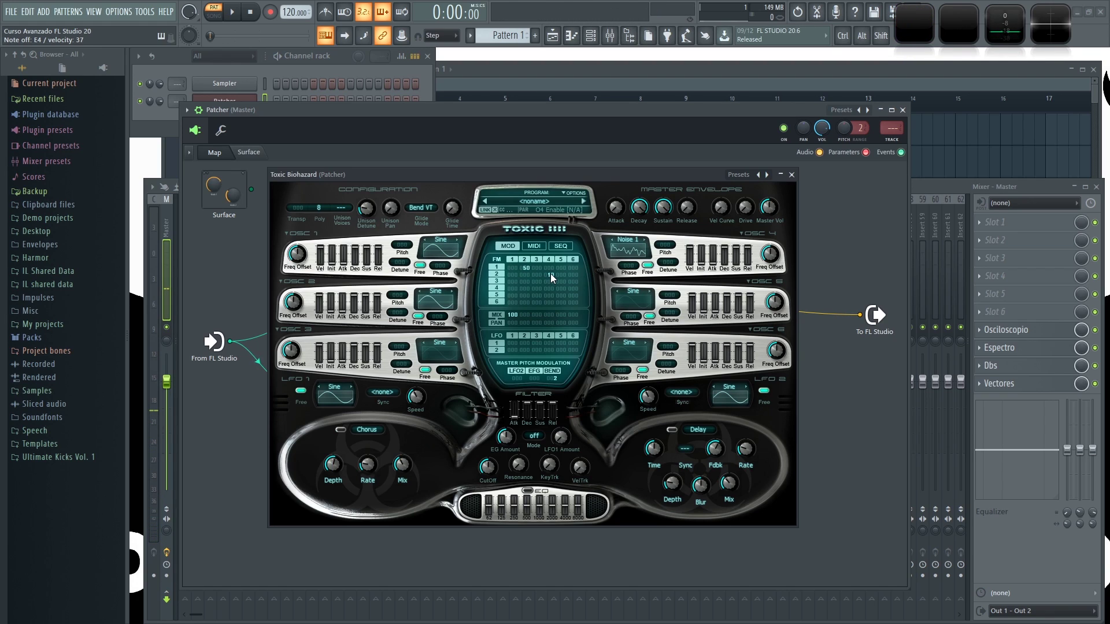
Activate the Articulator 2 output of the Fruity Envelope Controller and link it to Toxic Biohazard's O4 Fm 2 parameter.
click(791, 174)
drag(351, 395, 348, 398)
right_click(333, 383)
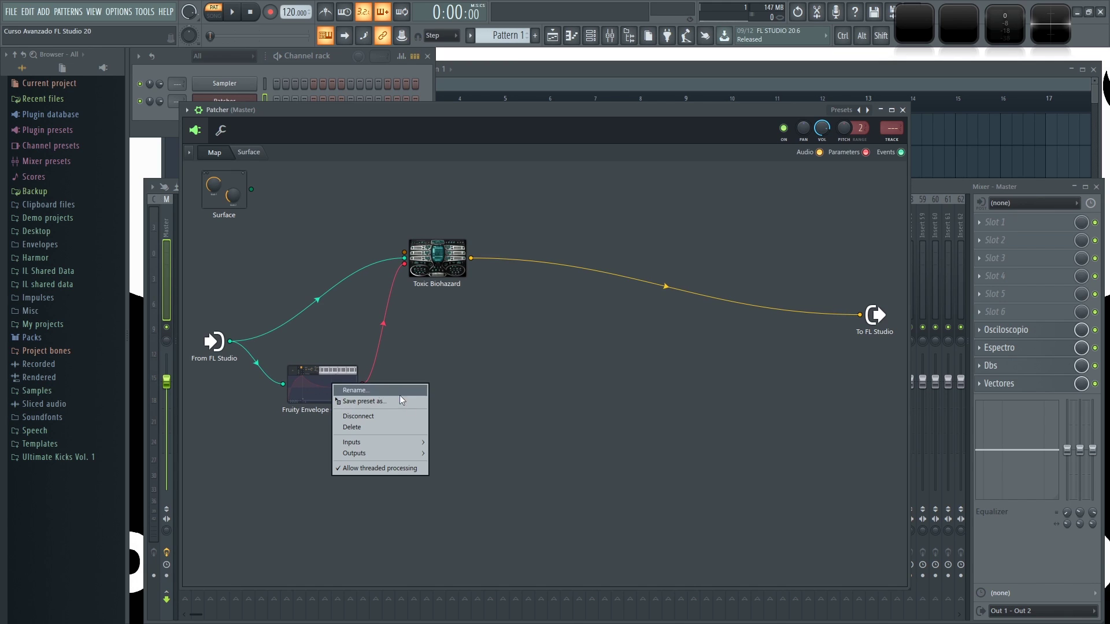
mouse_move(418, 453)
mouse_move(455, 453)
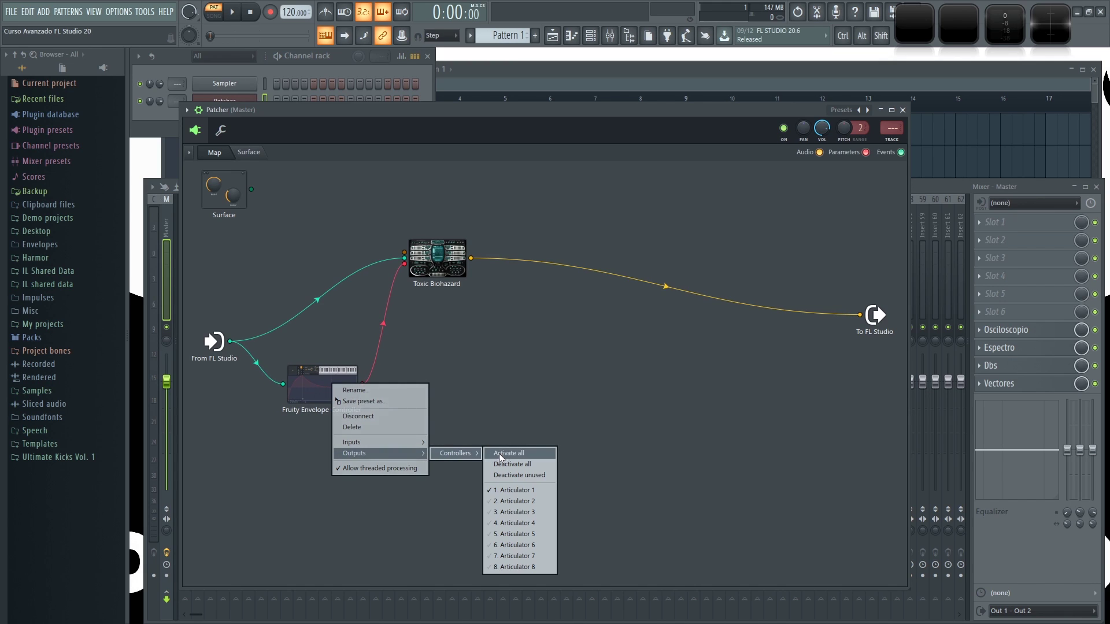
click(518, 501)
drag(341, 393, 404, 264)
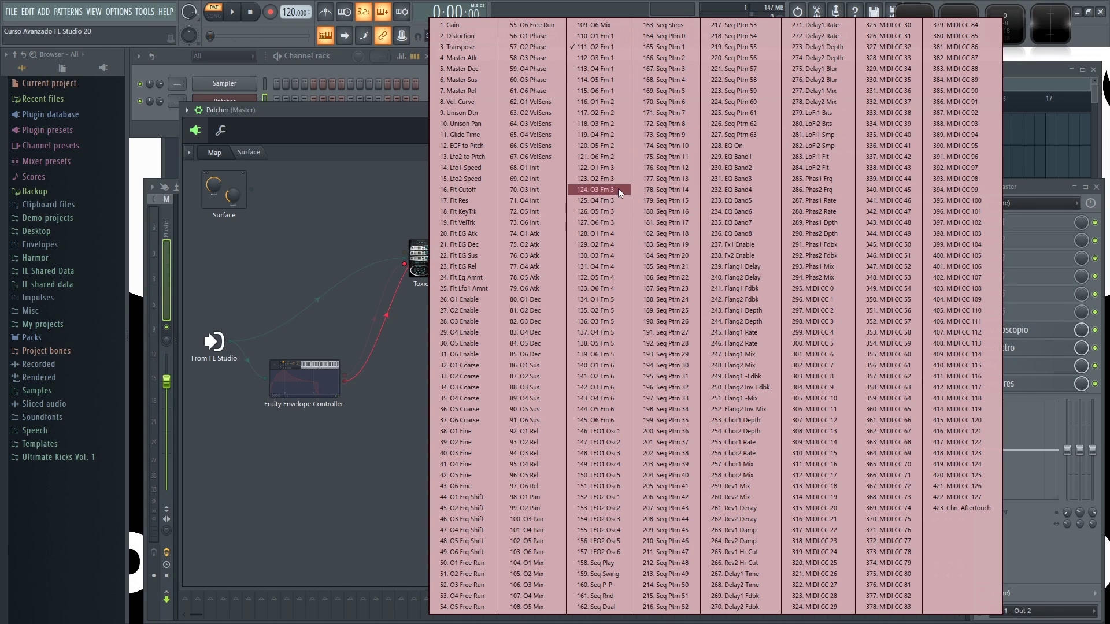
click(599, 134)
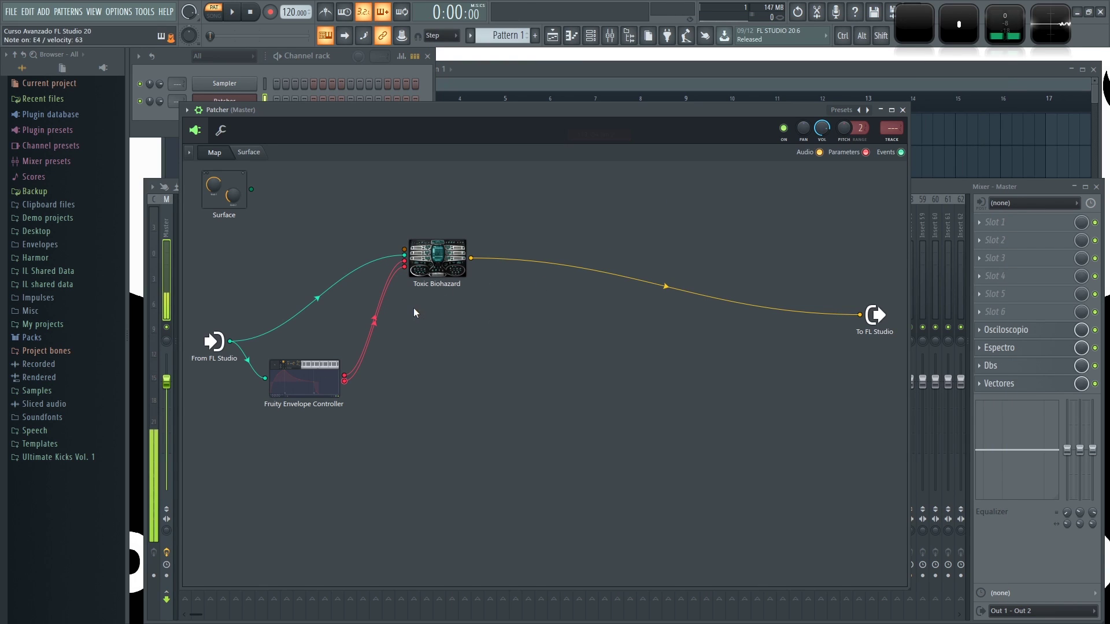
Enable multiple unison voices in Toxic Biohazard and adjust the unison detune.
double_click(443, 259)
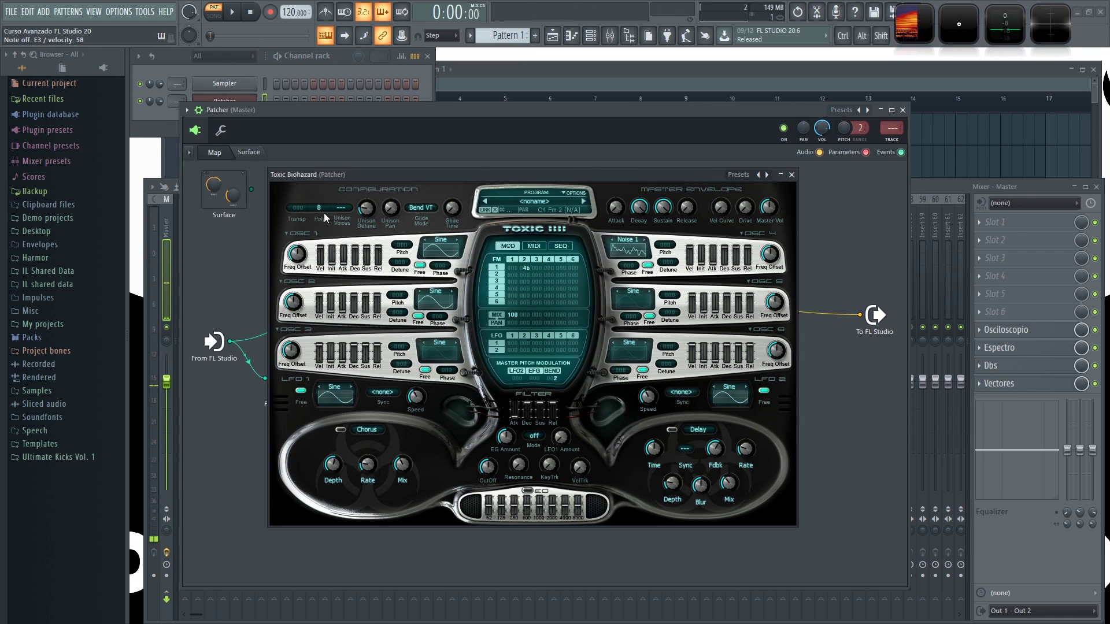
click(341, 208)
click(368, 227)
drag(366, 208, 391, 199)
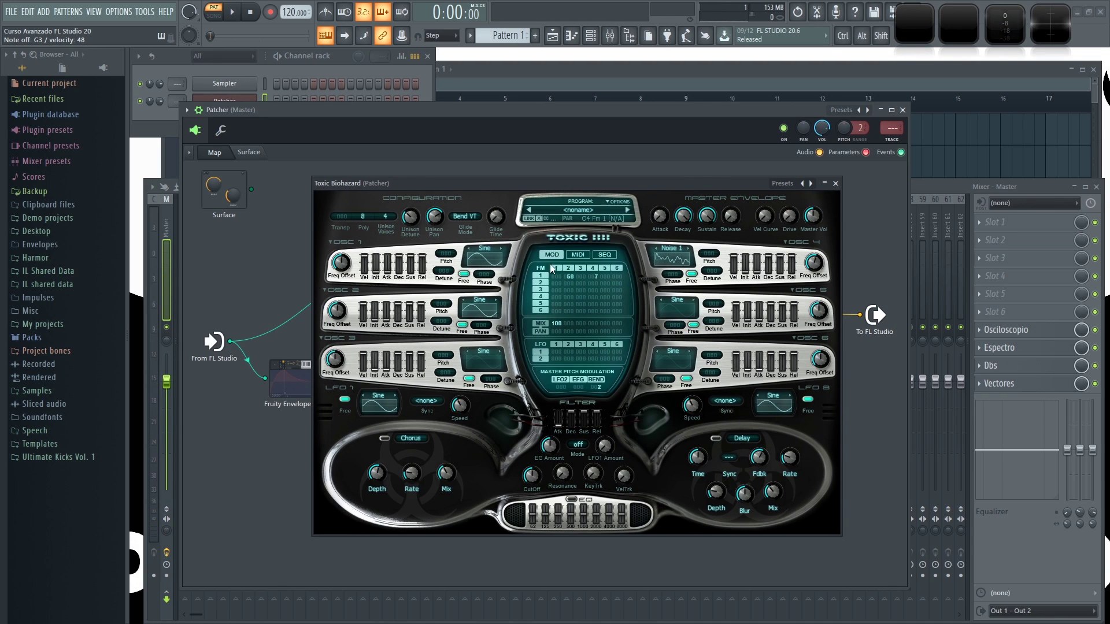
click(835, 183)
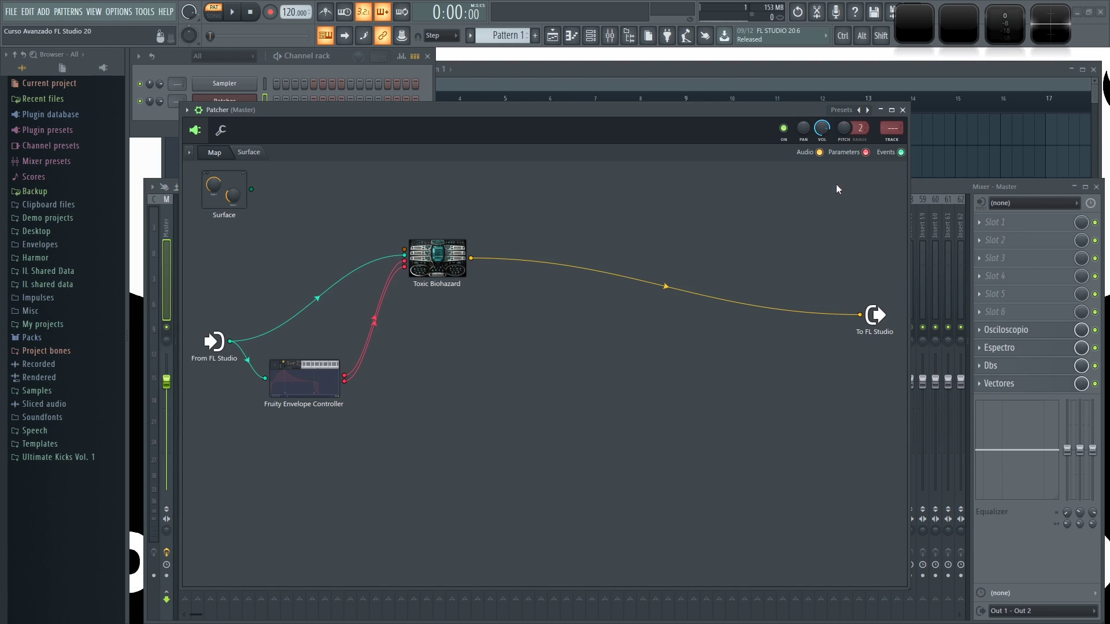
Add a Modern Digital knob to the Patcher surface, enlarge and reposition it, and leave edit mode.
click(260, 154)
right_click(439, 305)
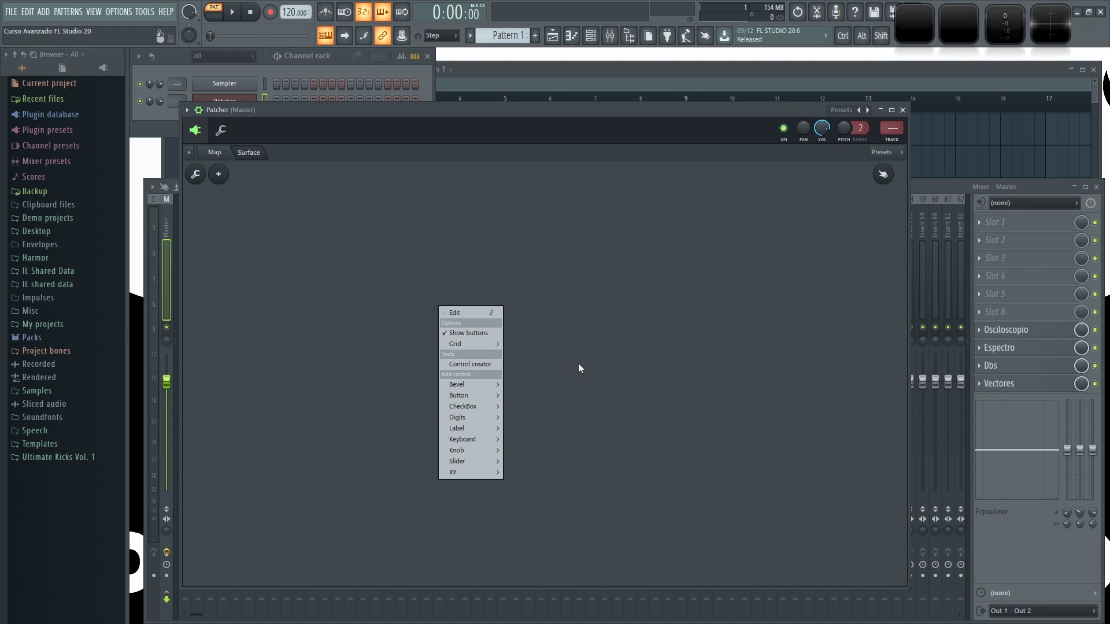
mouse_move(468, 448)
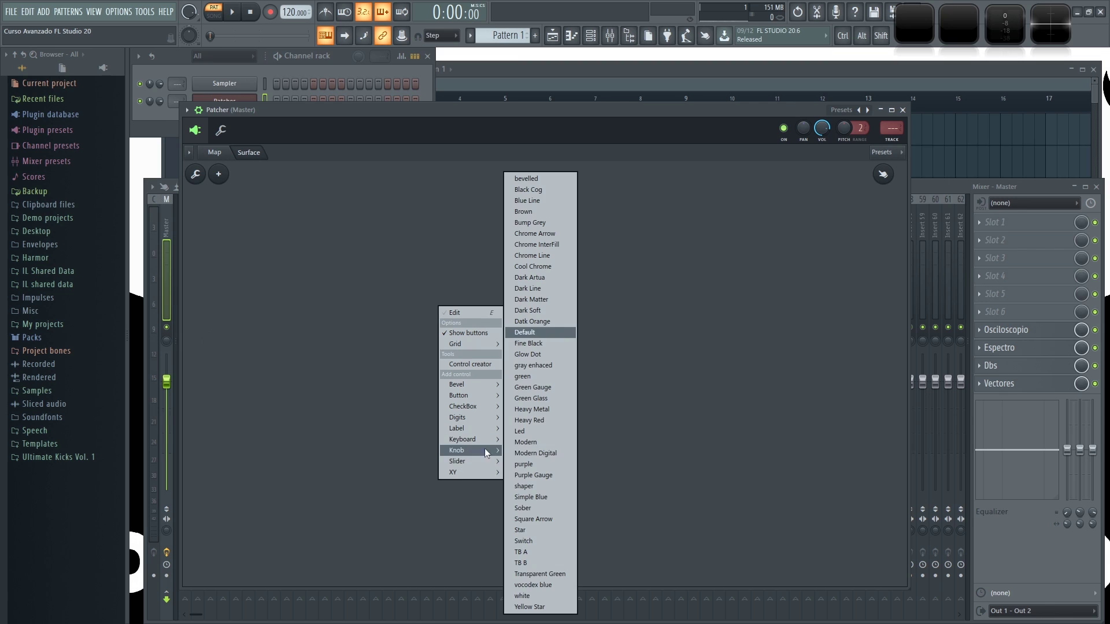
click(552, 453)
drag(449, 318, 625, 486)
drag(523, 385, 343, 315)
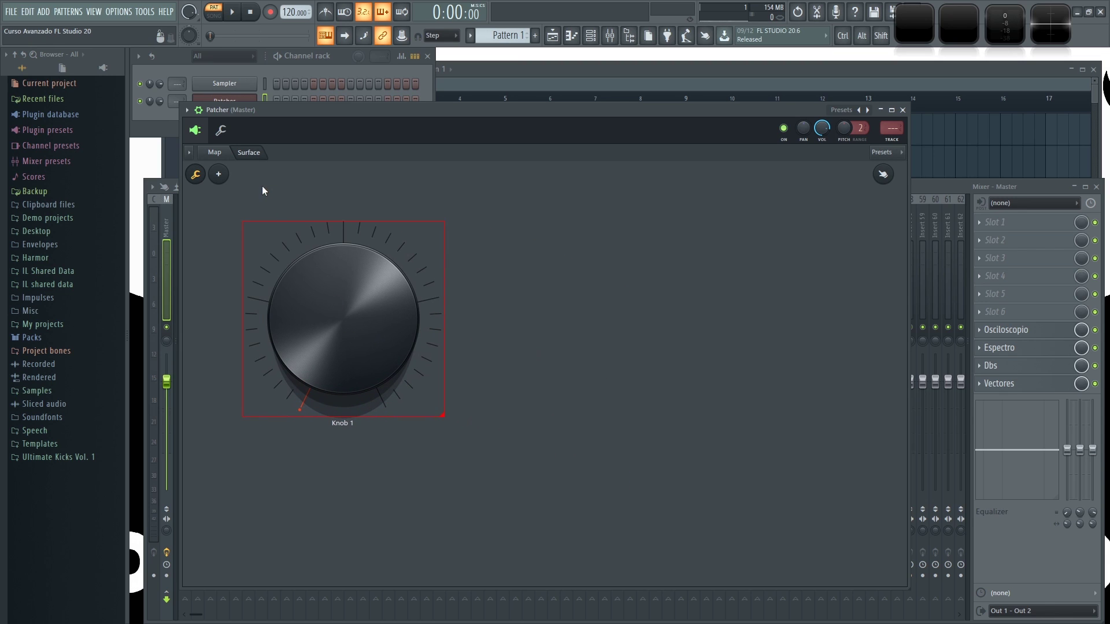
click(219, 175)
click(393, 172)
click(195, 175)
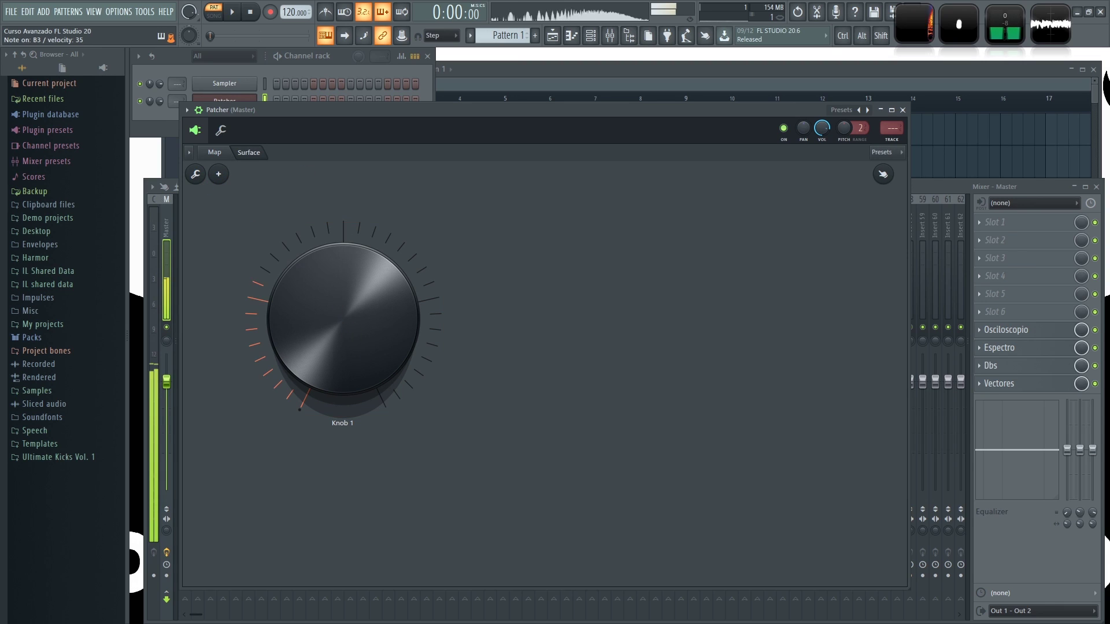
Test the rotation of Knob 1 on the surface, shift the Patcher window aside, and switch to the module map.
drag(360, 348, 324, 388)
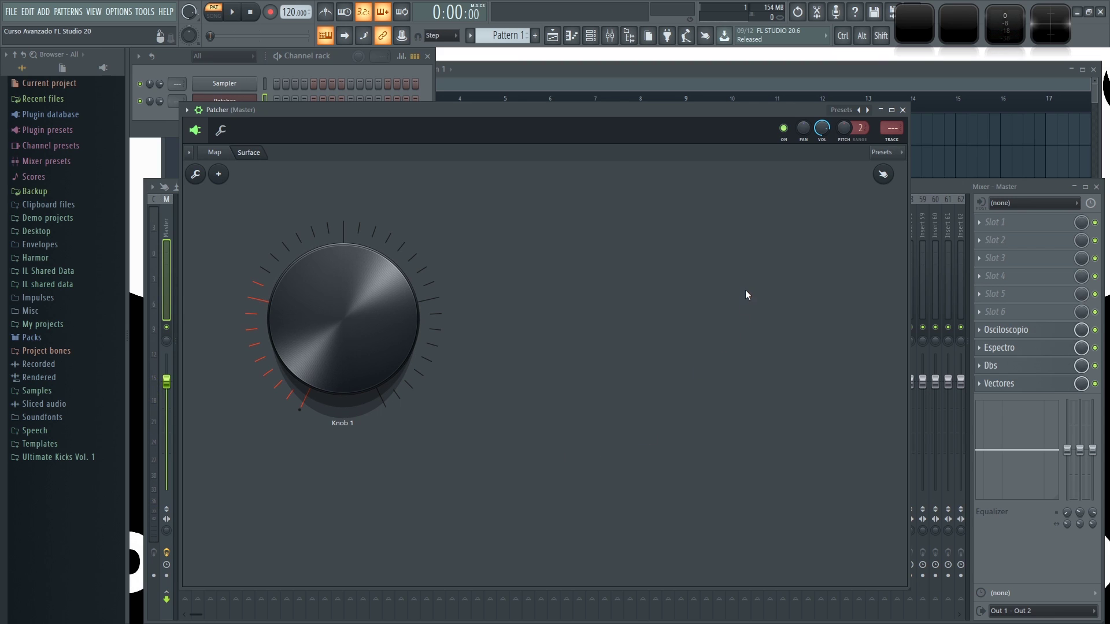
drag(405, 118, 446, 120)
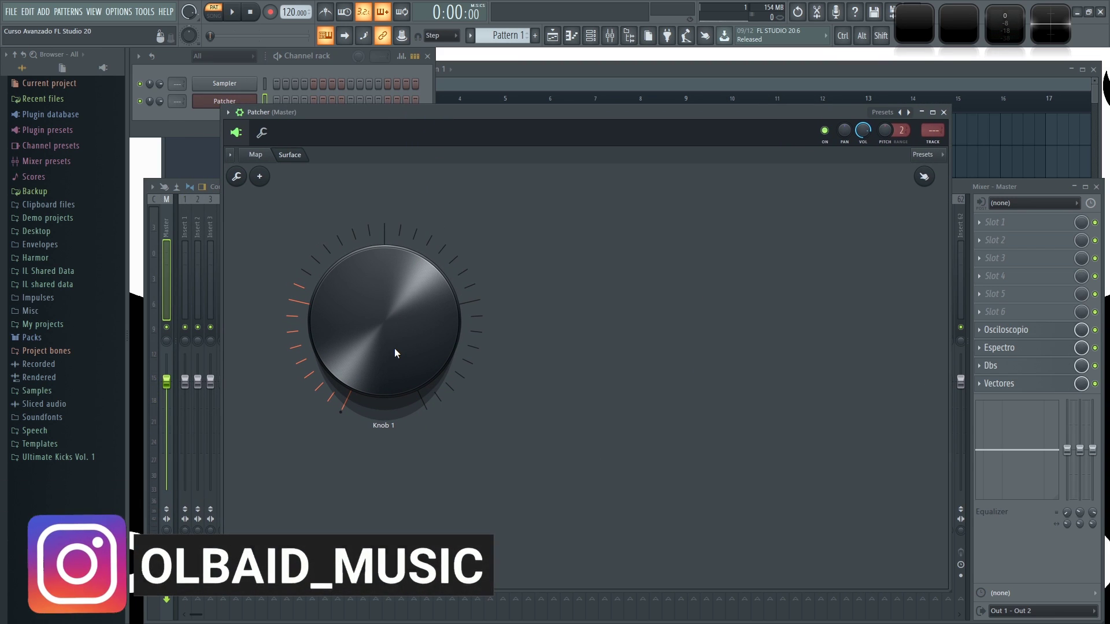
drag(394, 348, 379, 304)
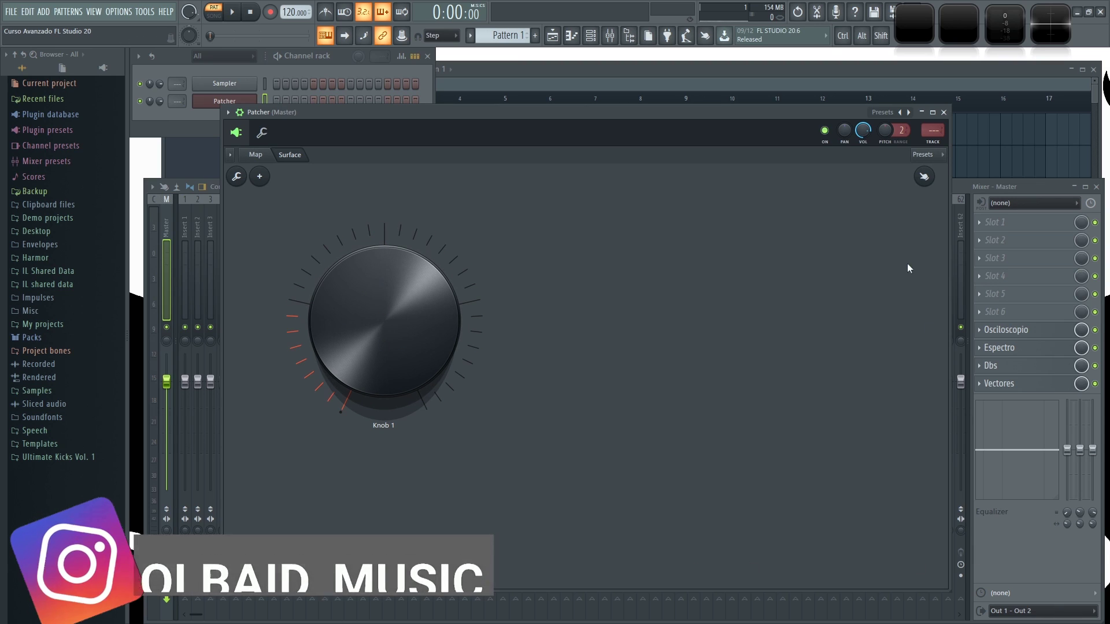
click(255, 155)
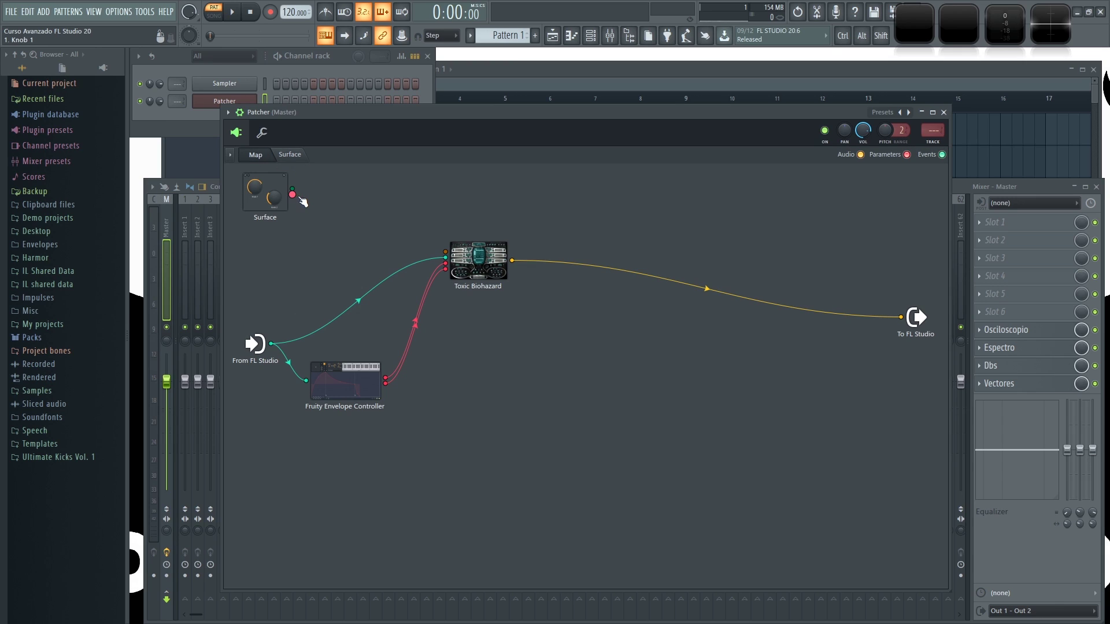
drag(293, 195, 466, 256)
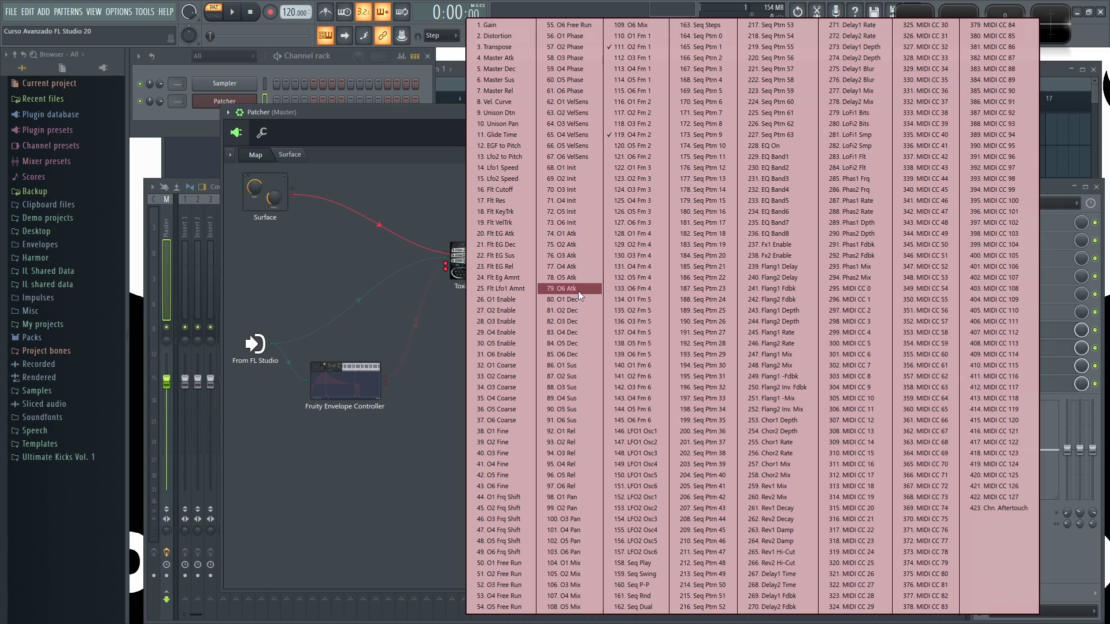
click(501, 191)
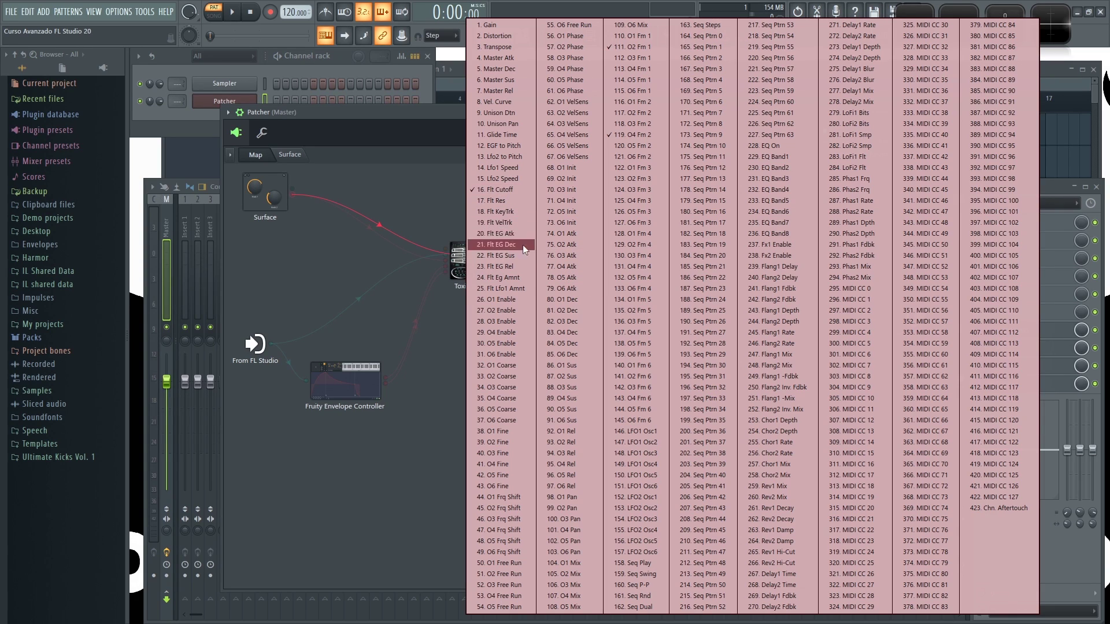
click(515, 205)
key(Escape)
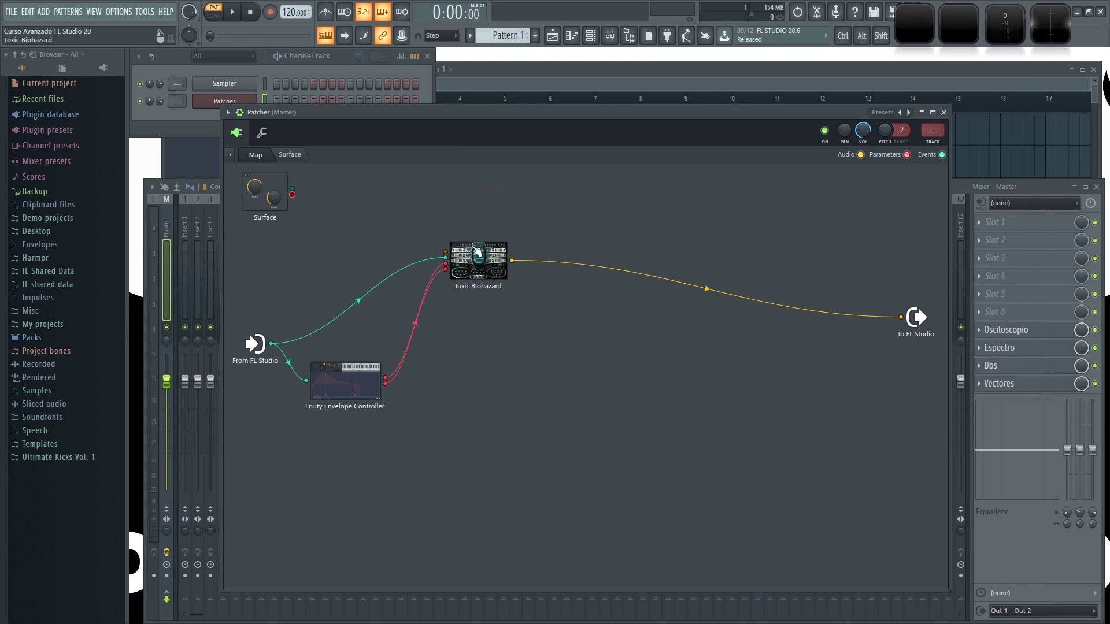
Link the surface's Knob 1 output to Toxic Biohazard's Flt Cutoff, Flt Res and O4 Coarse parameters.
drag(293, 194, 450, 254)
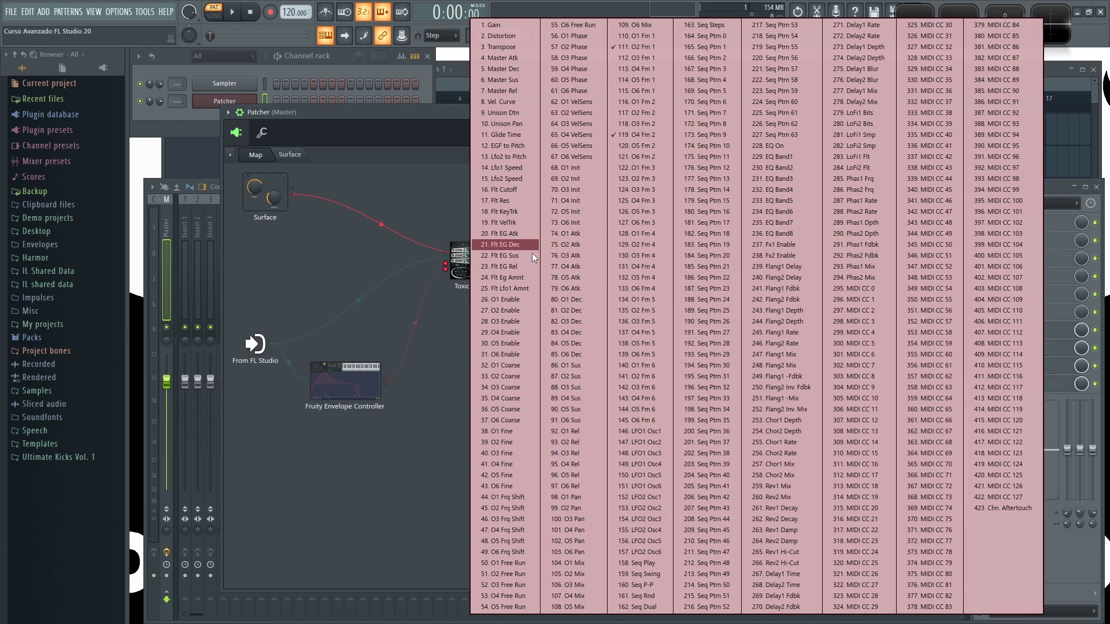
click(509, 190)
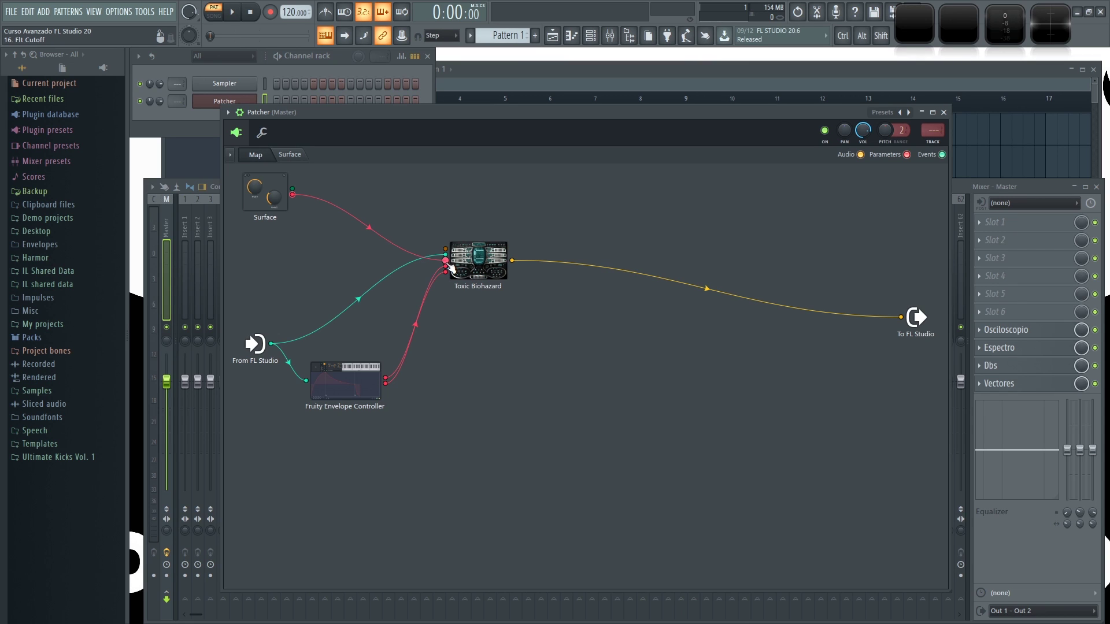
drag(451, 267, 393, 251)
drag(293, 195, 445, 260)
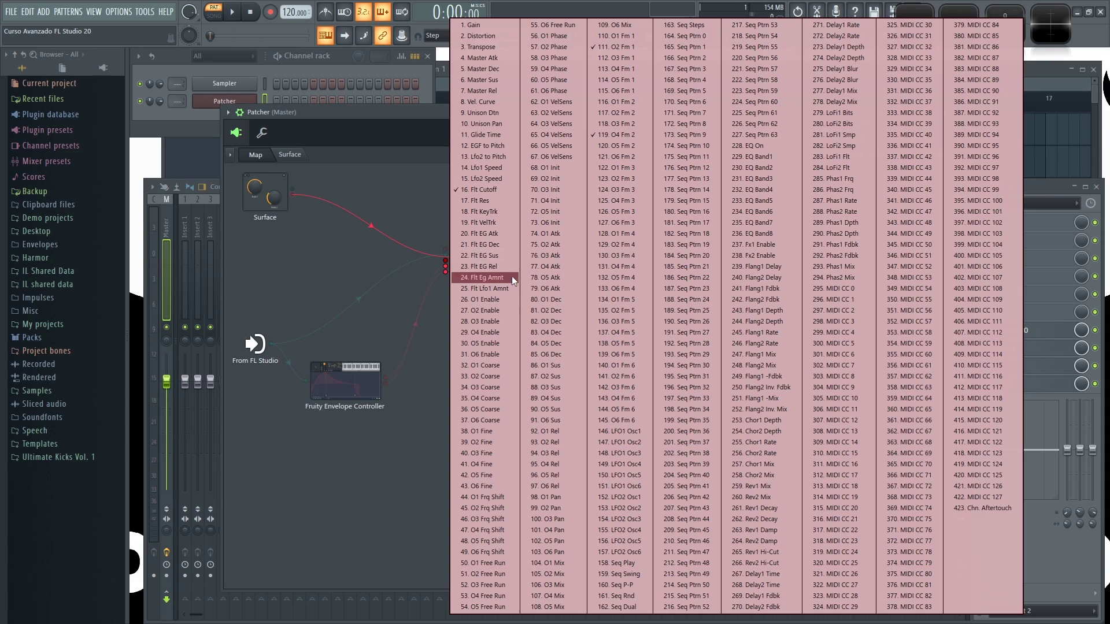
click(492, 200)
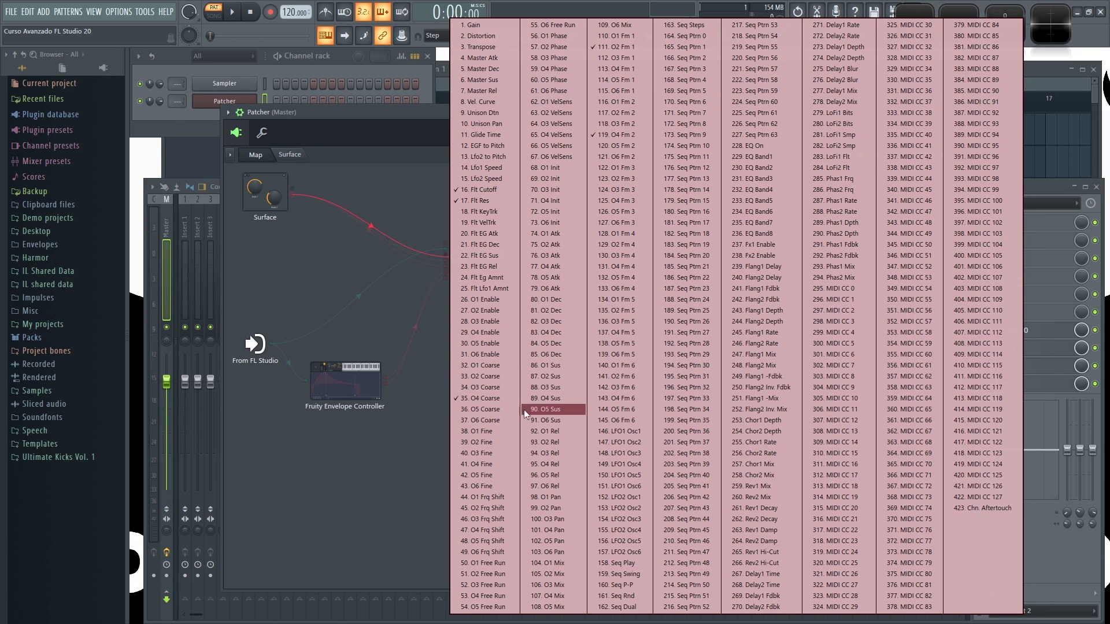
click(394, 474)
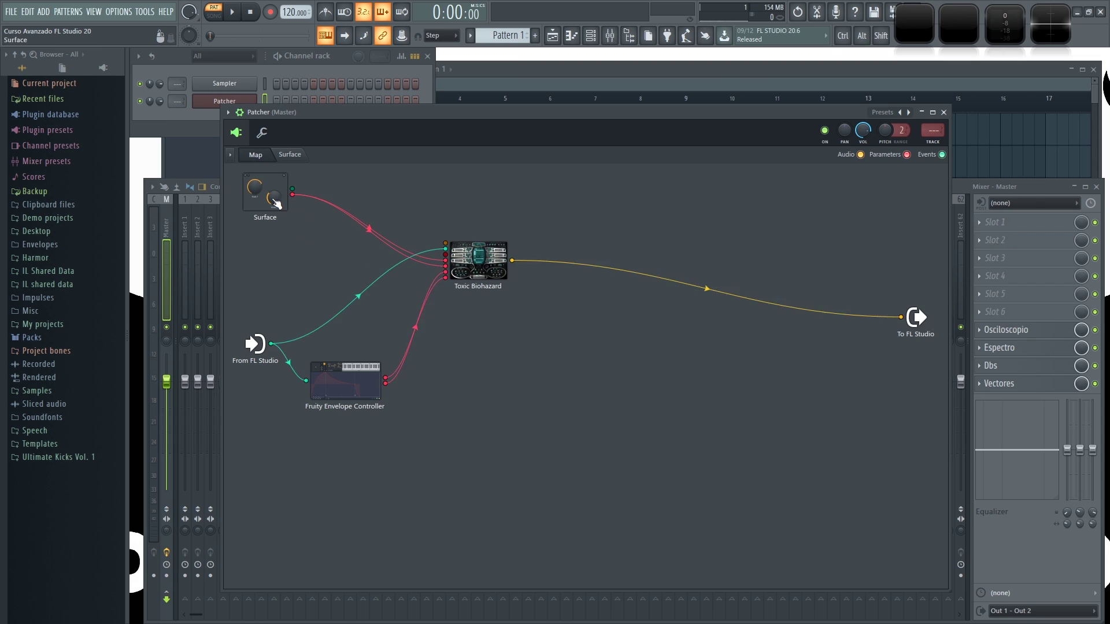
In Toxic Biohazard, clear the FM amount from oscillator 4 to oscillator 1 and enable the Chorus and Reverb effects.
click(290, 155)
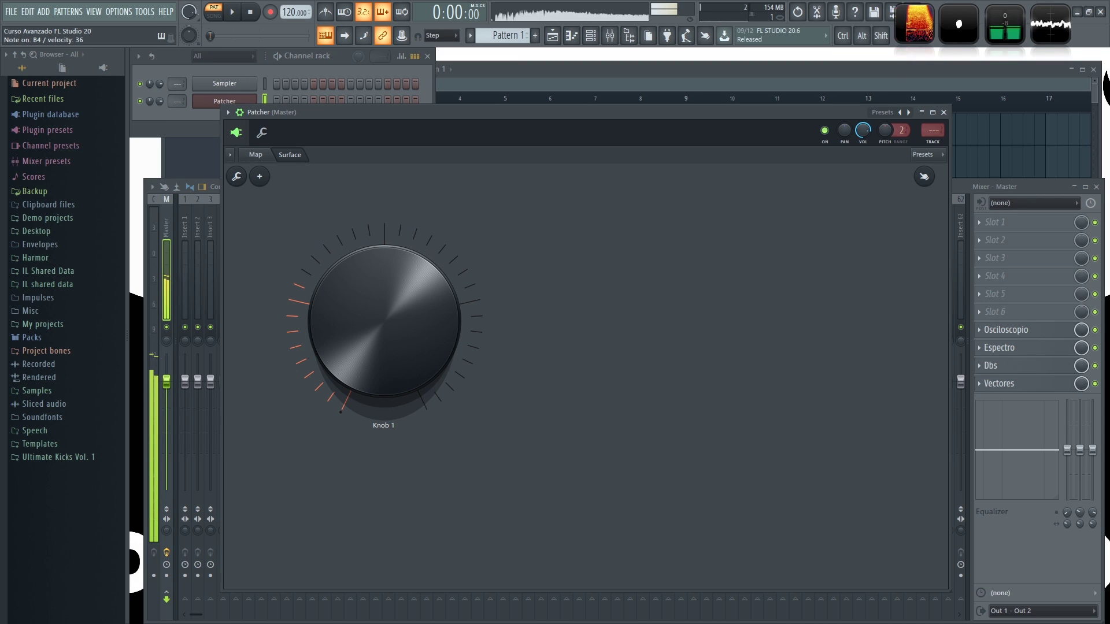
click(260, 156)
click(592, 266)
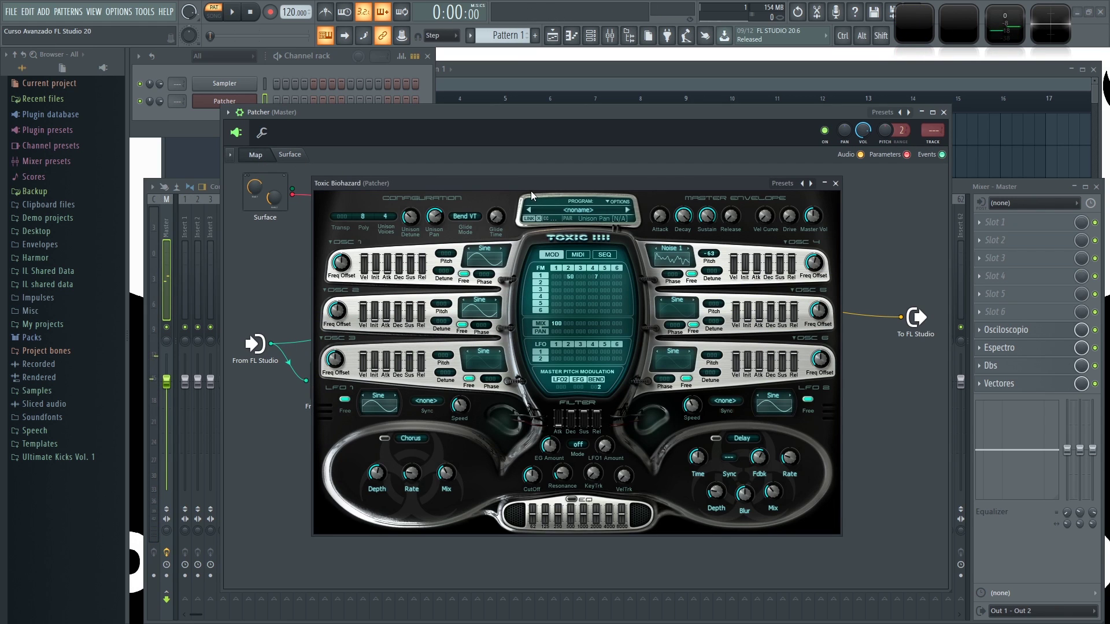
drag(531, 192, 561, 199)
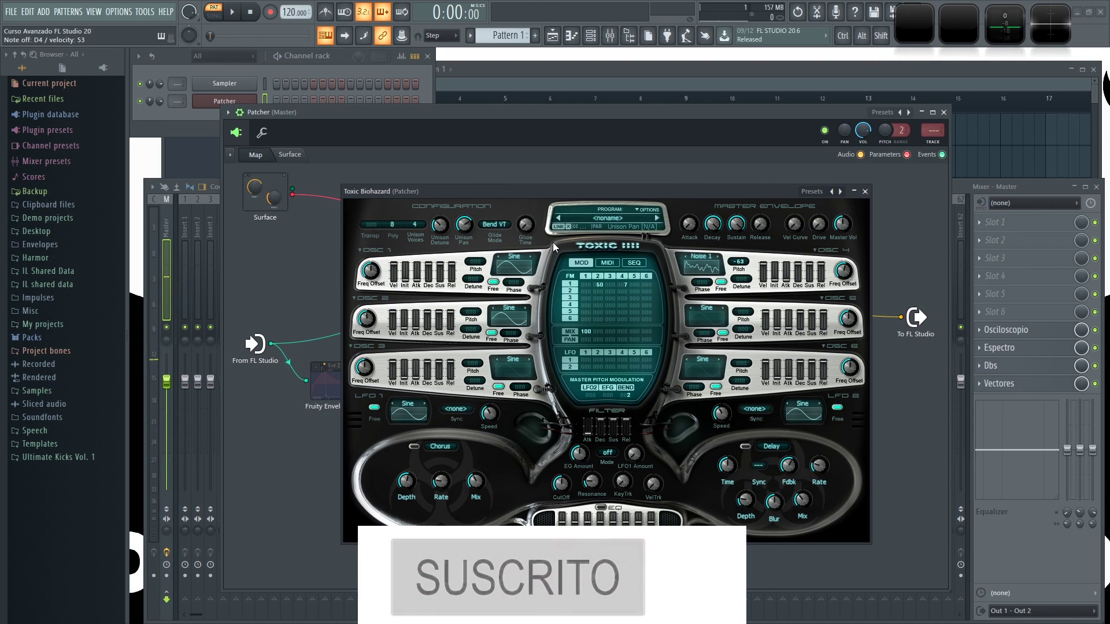
drag(626, 285, 626, 289)
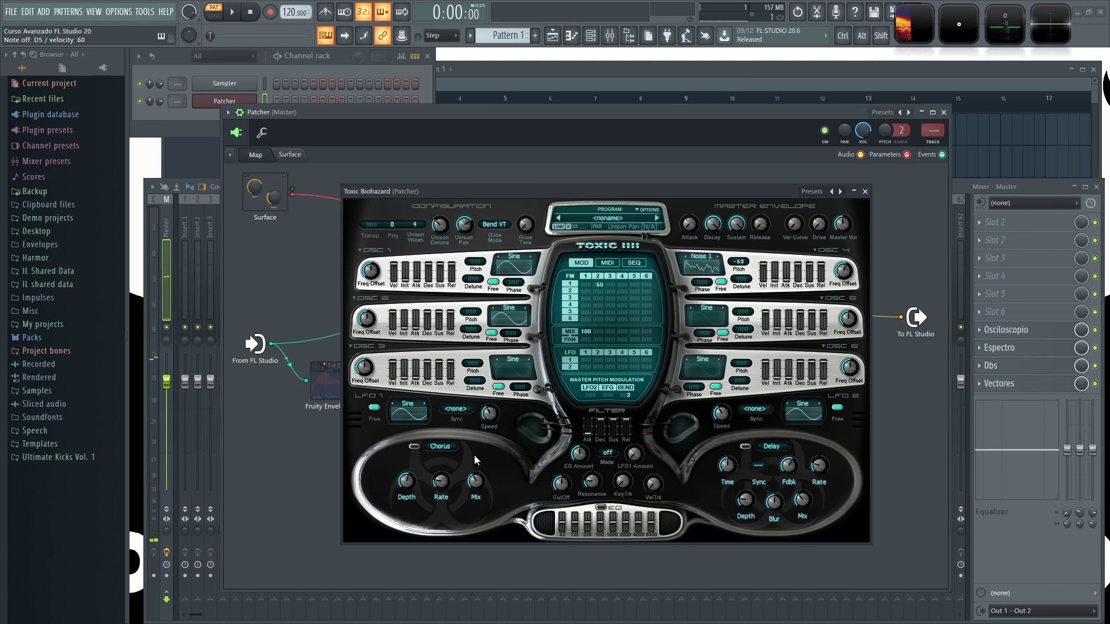
click(769, 447)
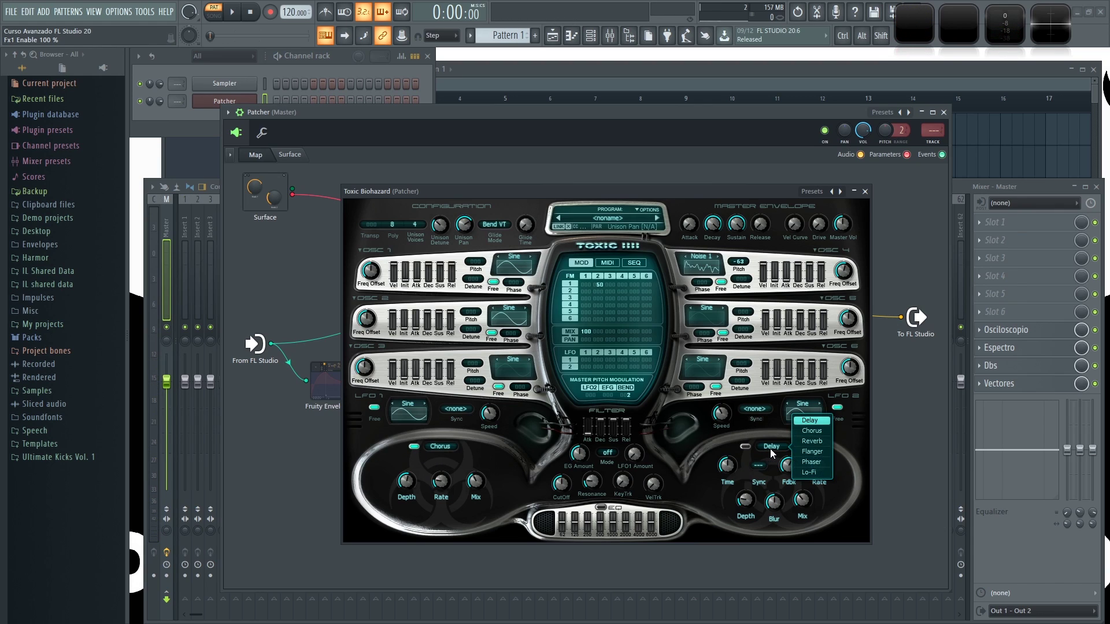
click(813, 441)
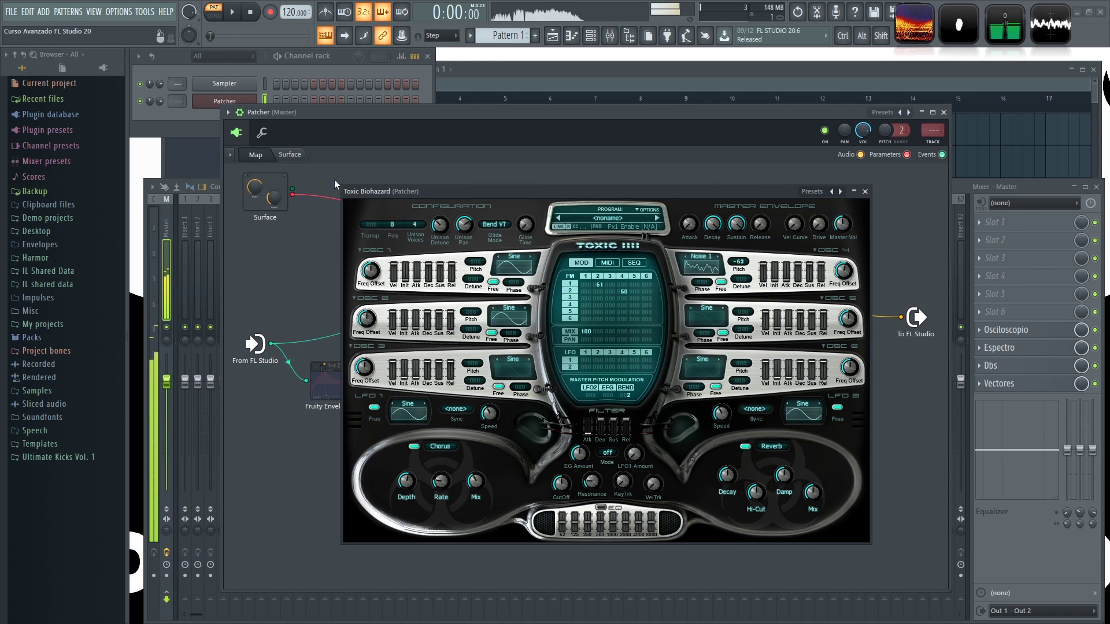
Turn Knob 1 on the surface up and back down while watching the linked Toxic Biohazard parameters.
drag(445, 199, 489, 187)
click(289, 154)
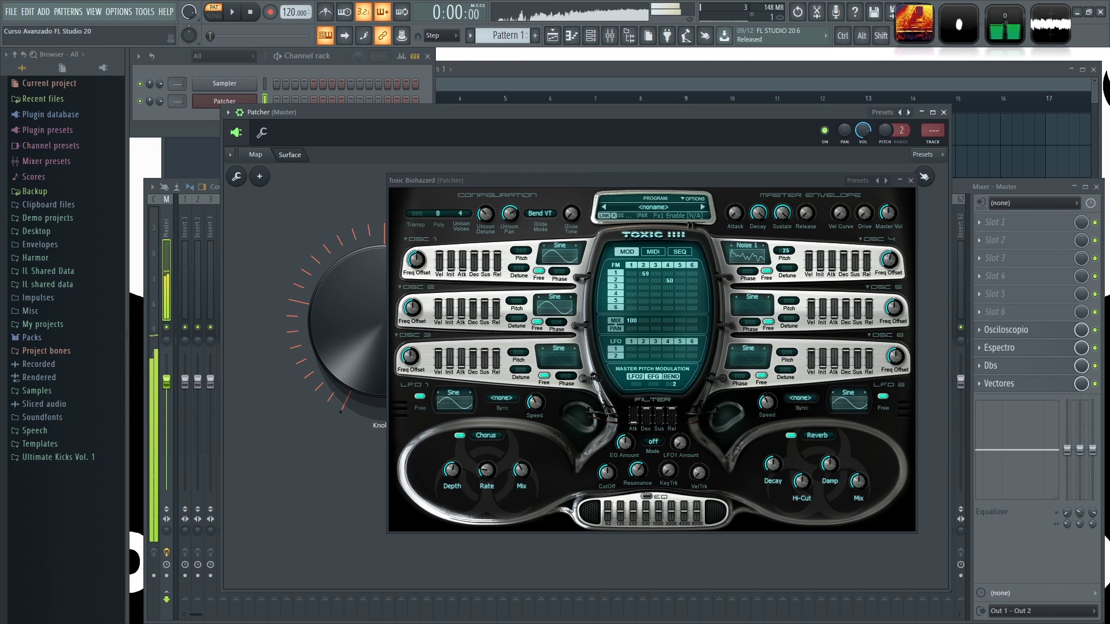
drag(349, 323, 349, 292)
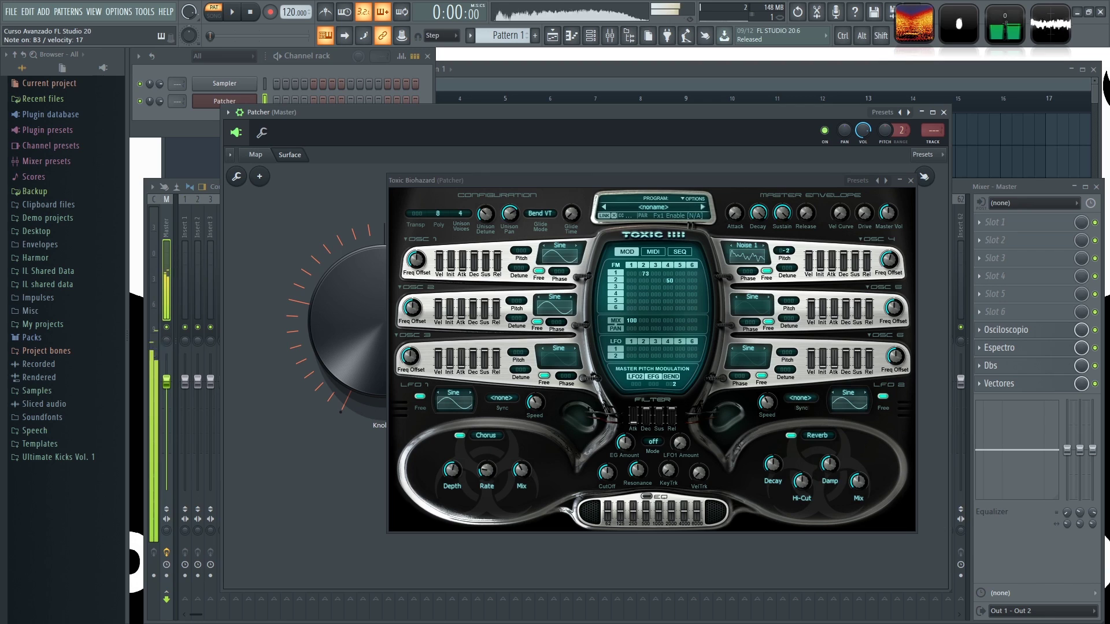
drag(348, 292, 348, 320)
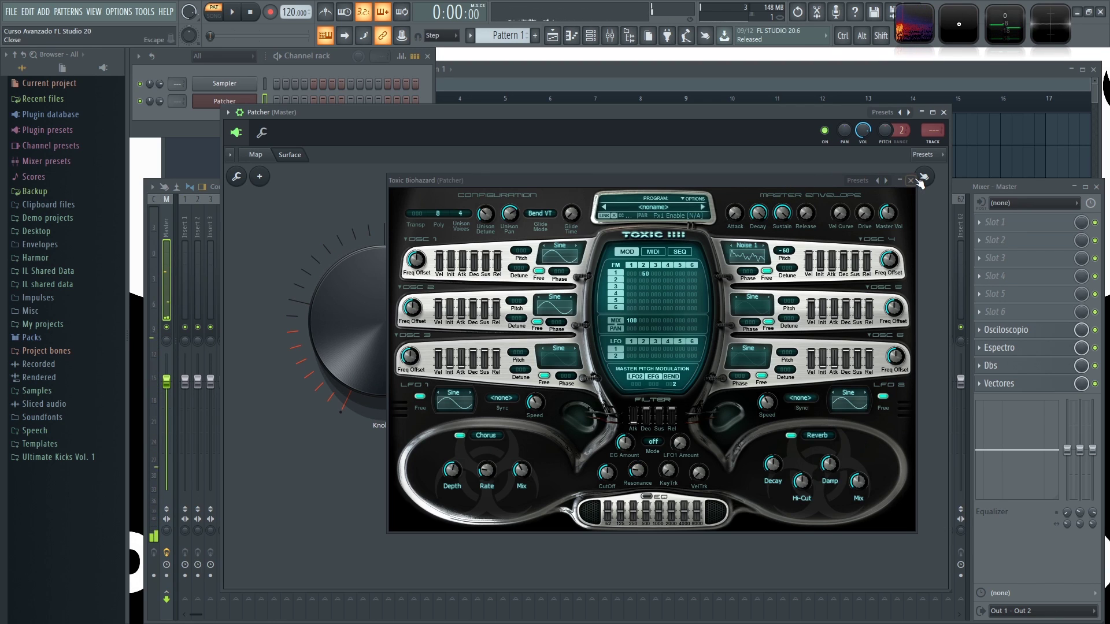
Close the Toxic Biohazard and Patcher windows, reopen Patcher, and look at its preset saving options.
click(924, 175)
click(944, 113)
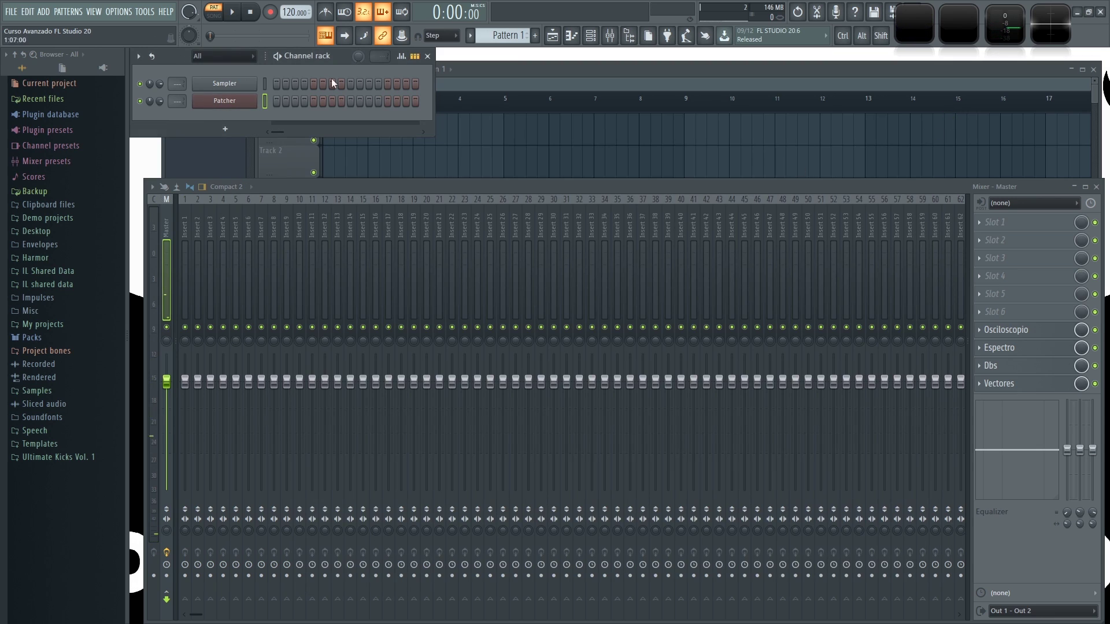
click(224, 101)
drag(713, 117, 716, 117)
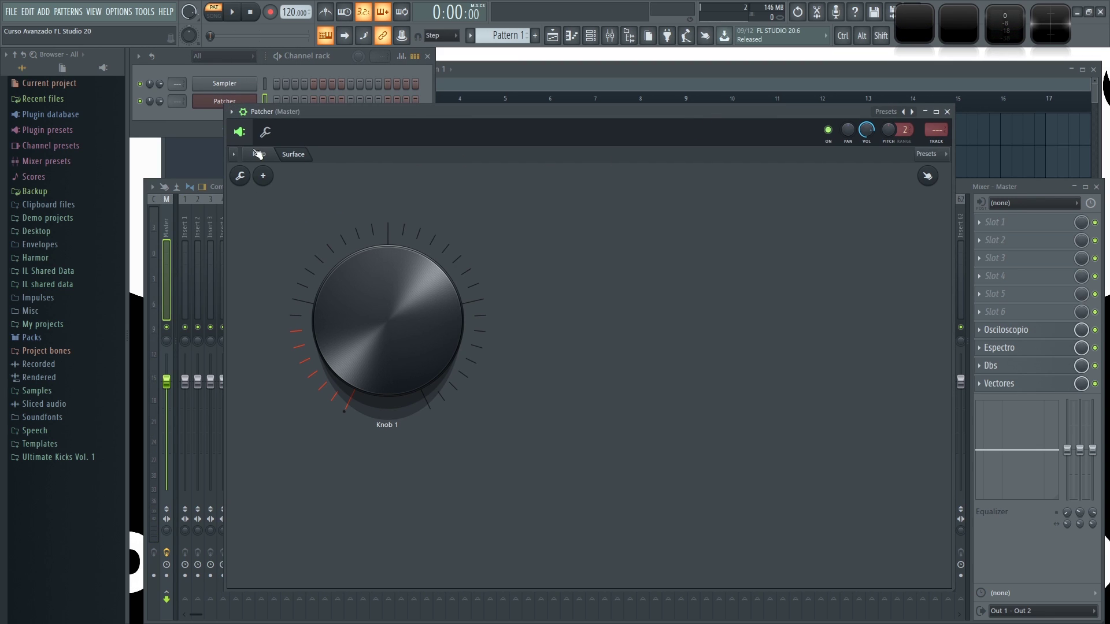
click(232, 112)
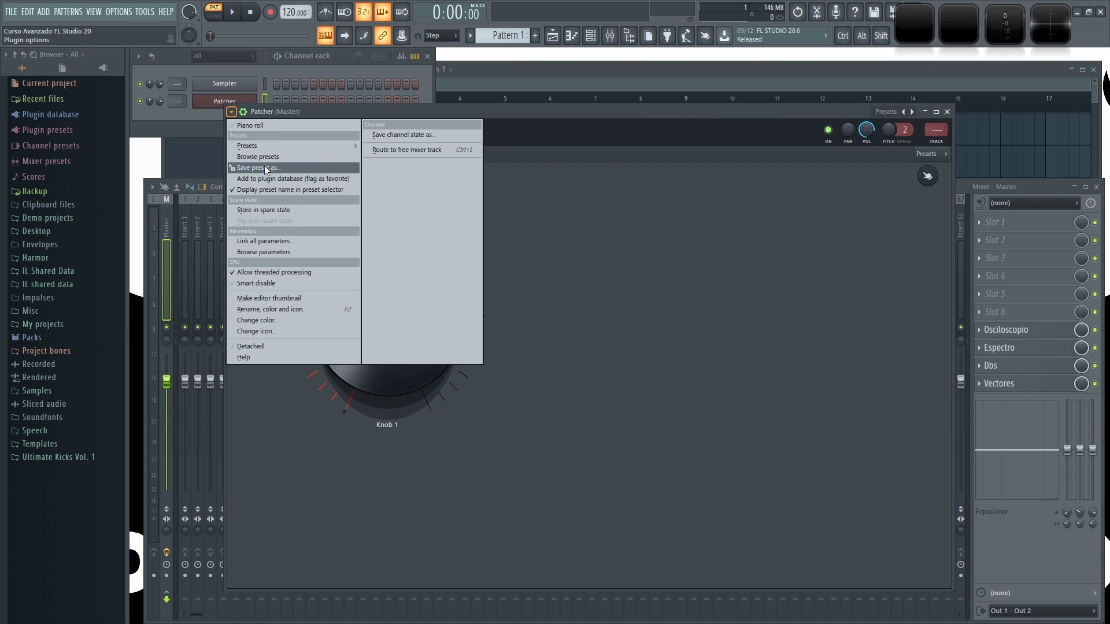
click(592, 116)
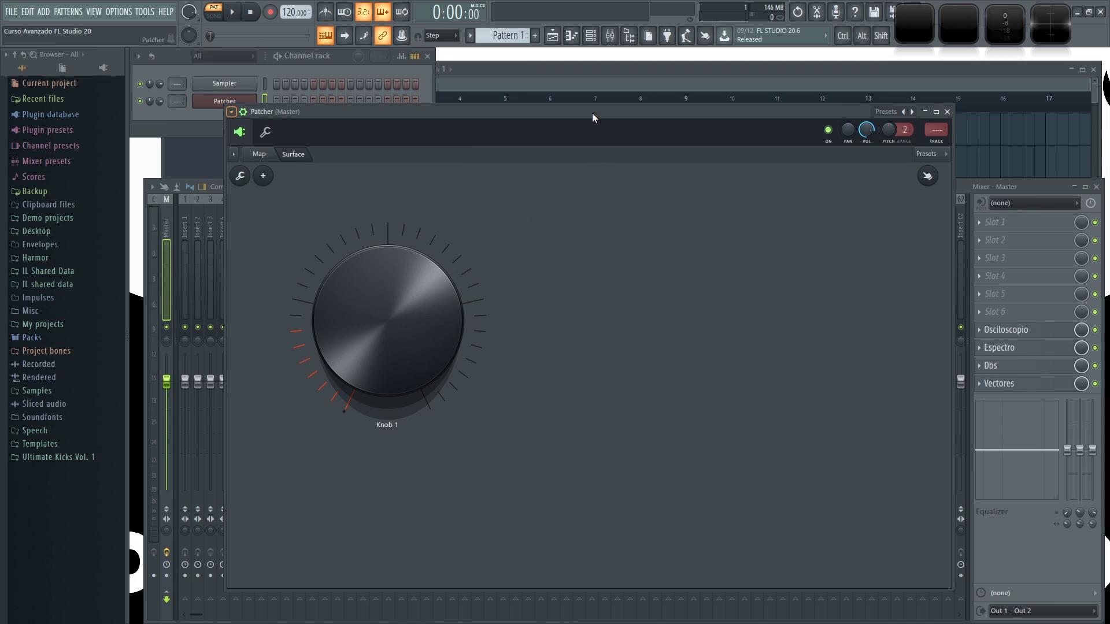
Move the Toxic Biohazard module closer to the Fruity Envelope Controller on the map and close Patcher.
click(272, 154)
drag(640, 285, 437, 289)
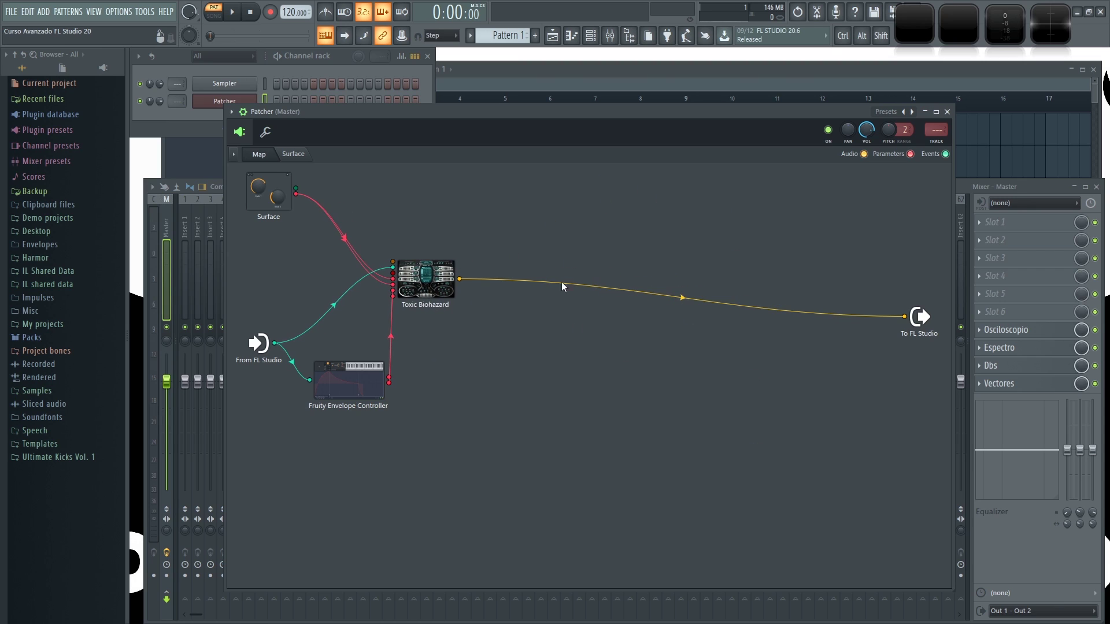
click(948, 112)
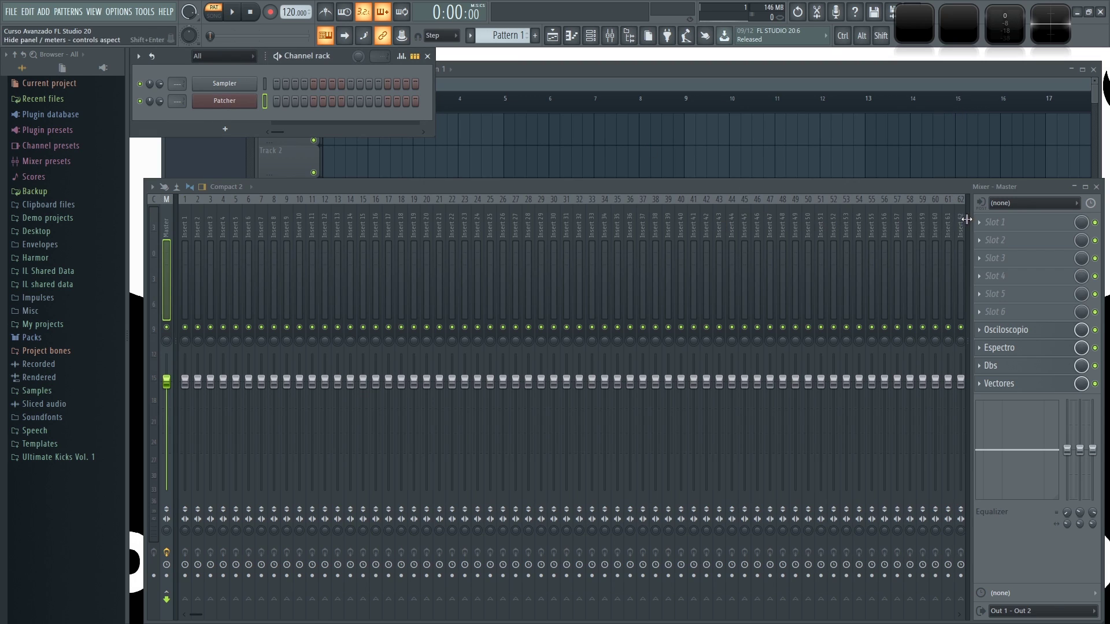
Route the Patcher channel to mixer track Insert 1 and check the instrument's window.
click(189, 222)
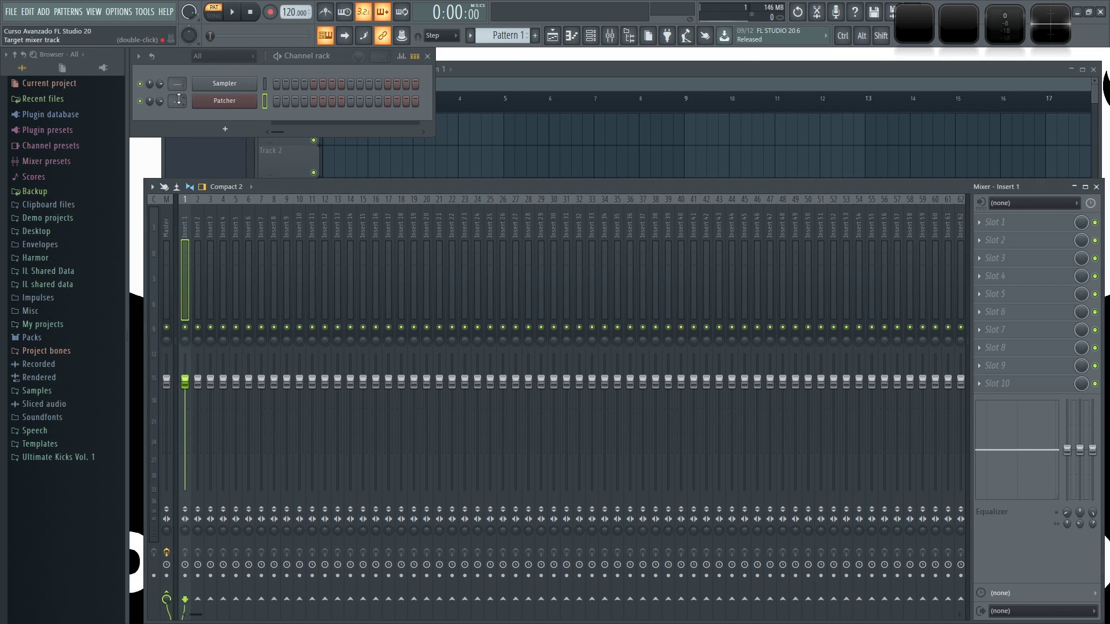
click(233, 102)
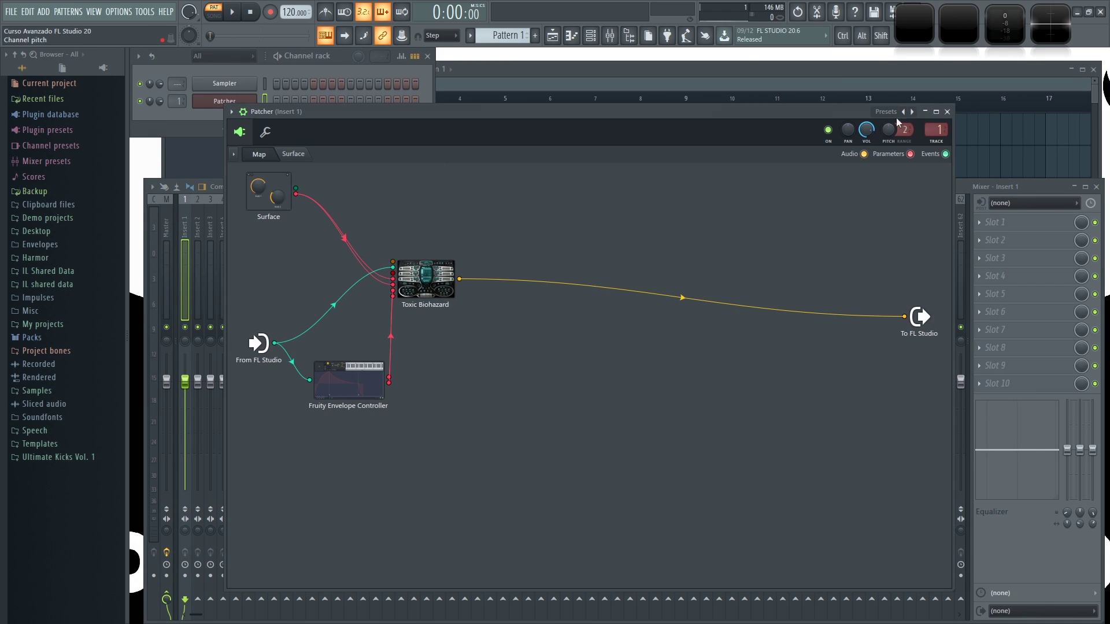
click(948, 112)
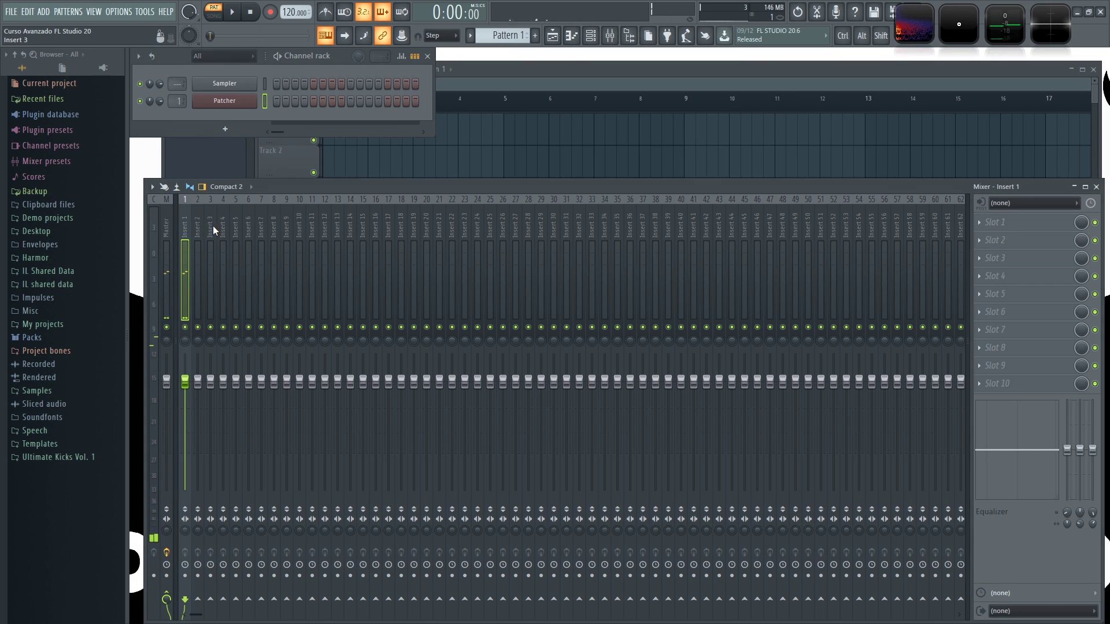
Load Patcher as an effect in Slot 1 of mixer track Insert 1, then reposition and enlarge its window.
click(978, 223)
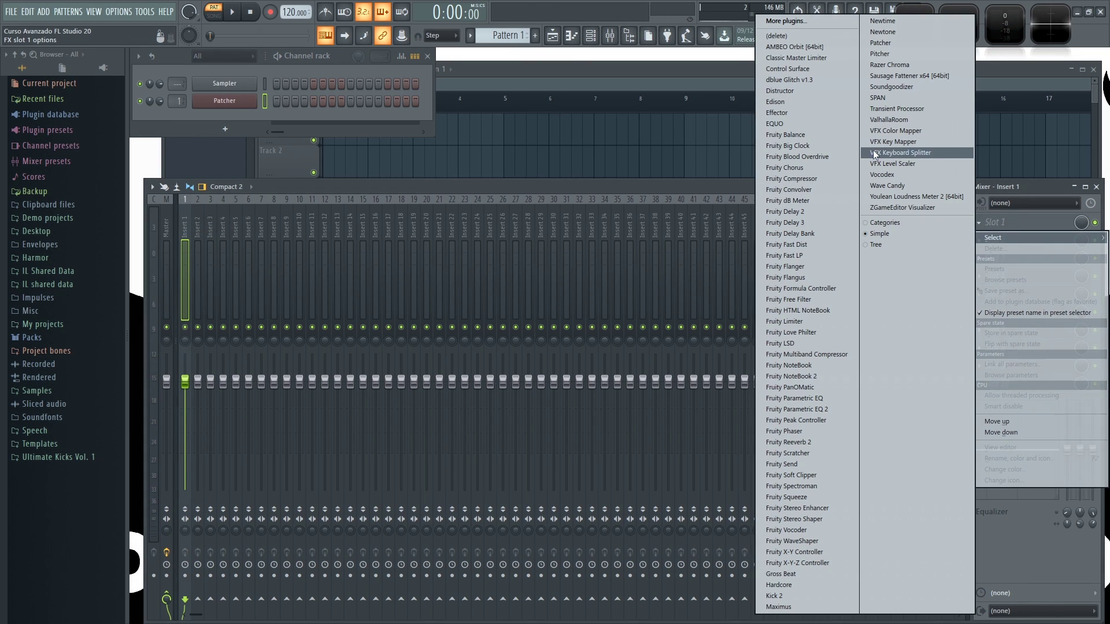
click(886, 42)
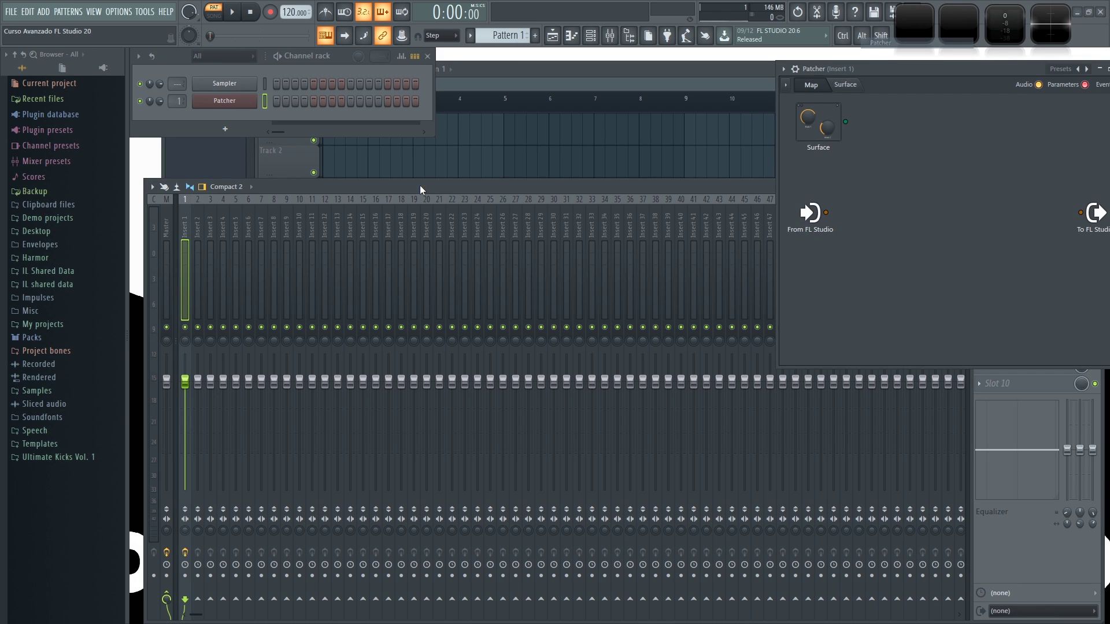
drag(867, 69, 332, 158)
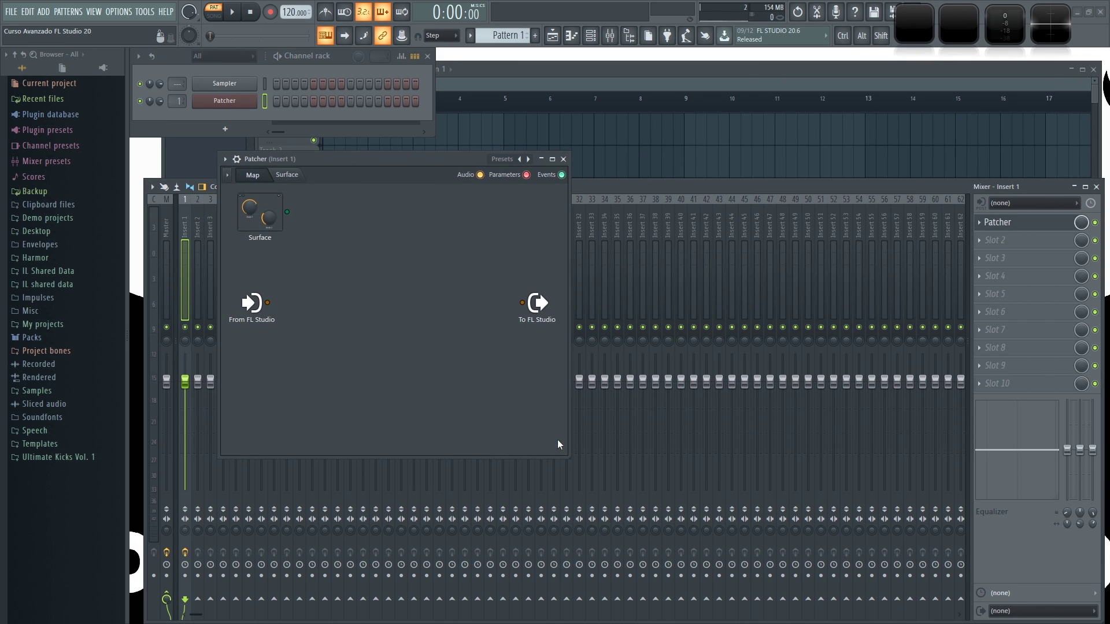
drag(568, 455, 900, 496)
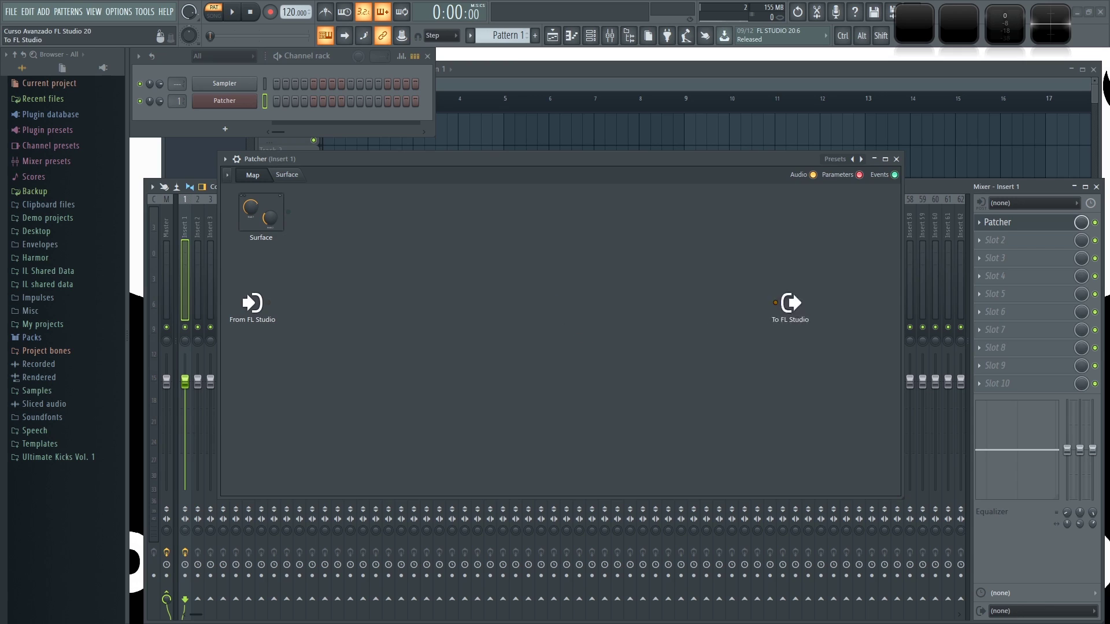
drag(605, 177, 584, 149)
drag(878, 468, 924, 527)
Add three Fruity Parametric EQ 2 modules to the Patcher map, stacked one above another near From FL Studio.
right_click(465, 335)
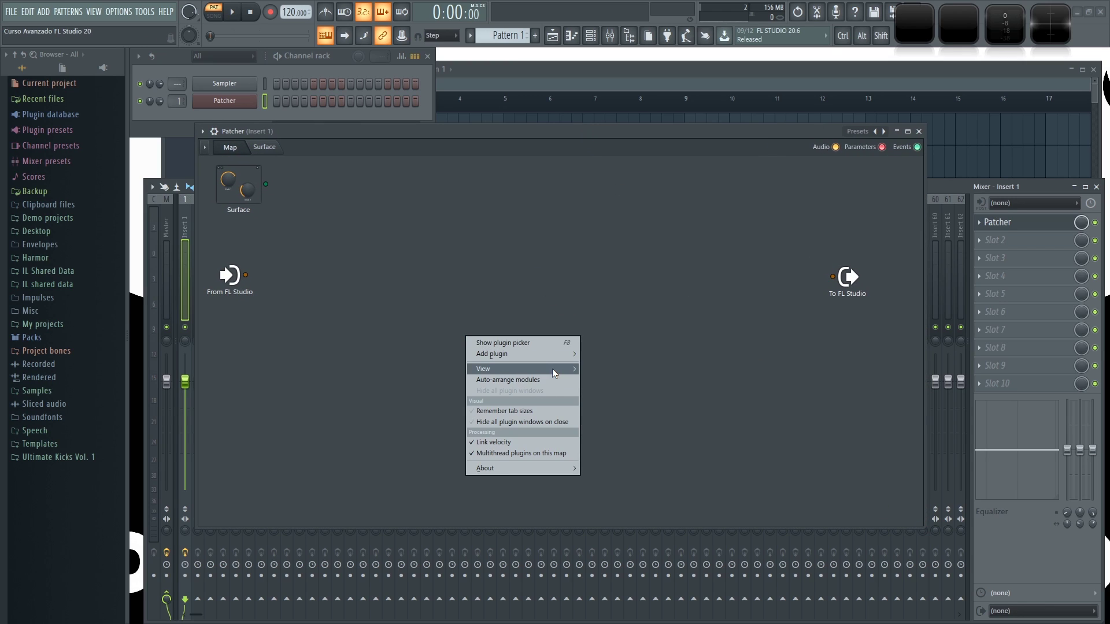
mouse_move(553, 369)
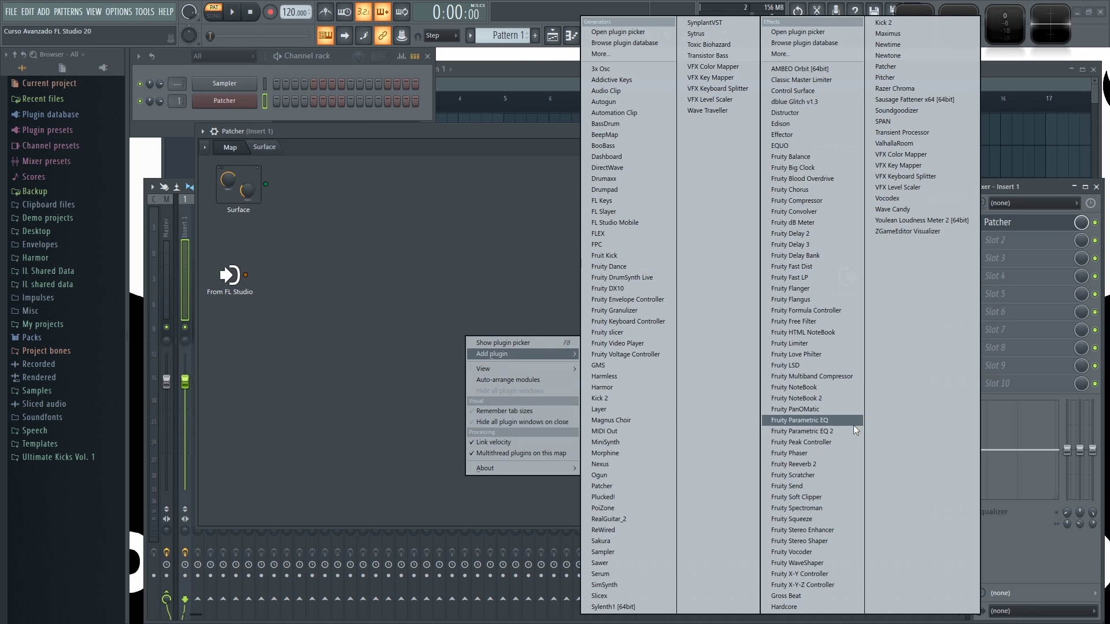
click(836, 429)
drag(519, 321, 350, 379)
right_click(347, 227)
right_click(337, 294)
Feed all three Fruity Parametric EQ 2 modules from From FL Studio and disconnect the upper one from To FL Studio.
drag(245, 275, 302, 380)
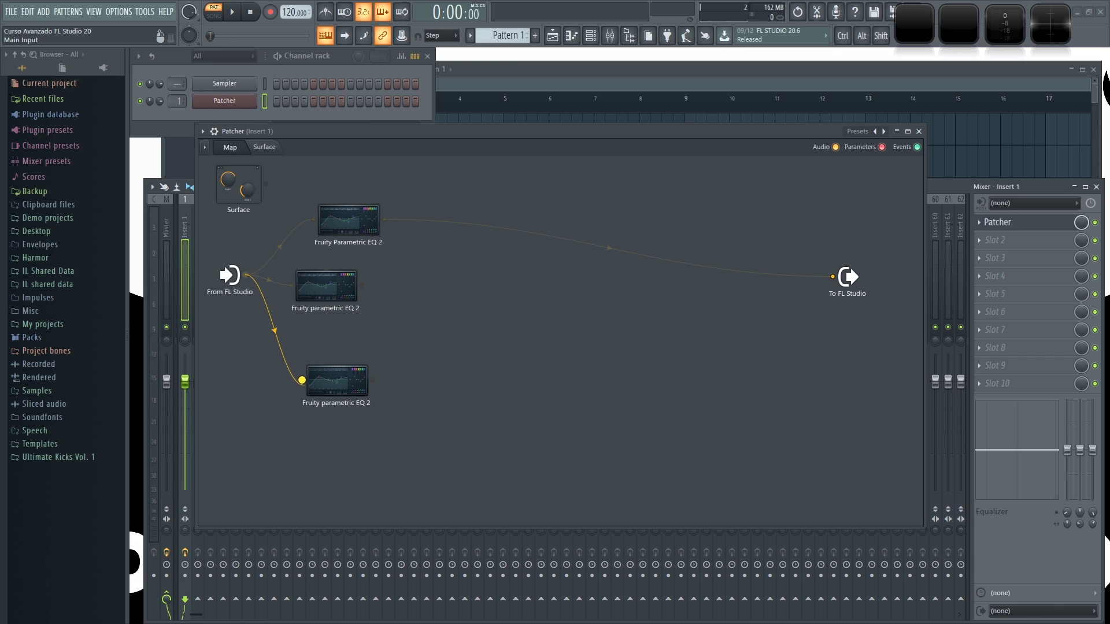
drag(370, 290, 407, 303)
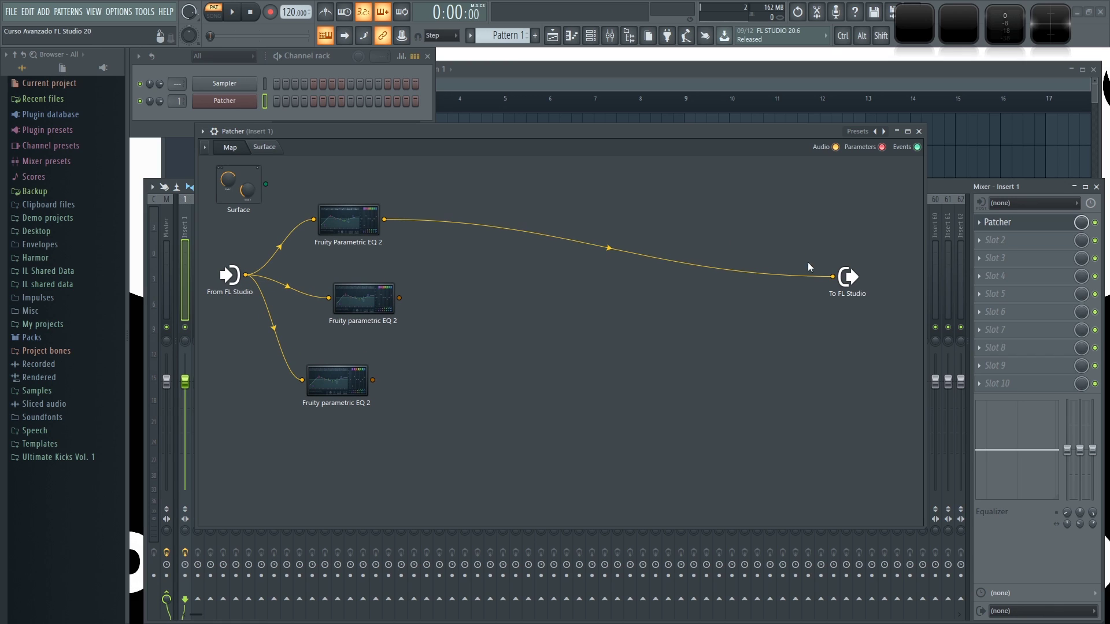
drag(833, 277, 426, 213)
Set band 7 of the upper Fruity Parametric EQ 2 to low pass and lower its frequency into the bass range.
click(341, 217)
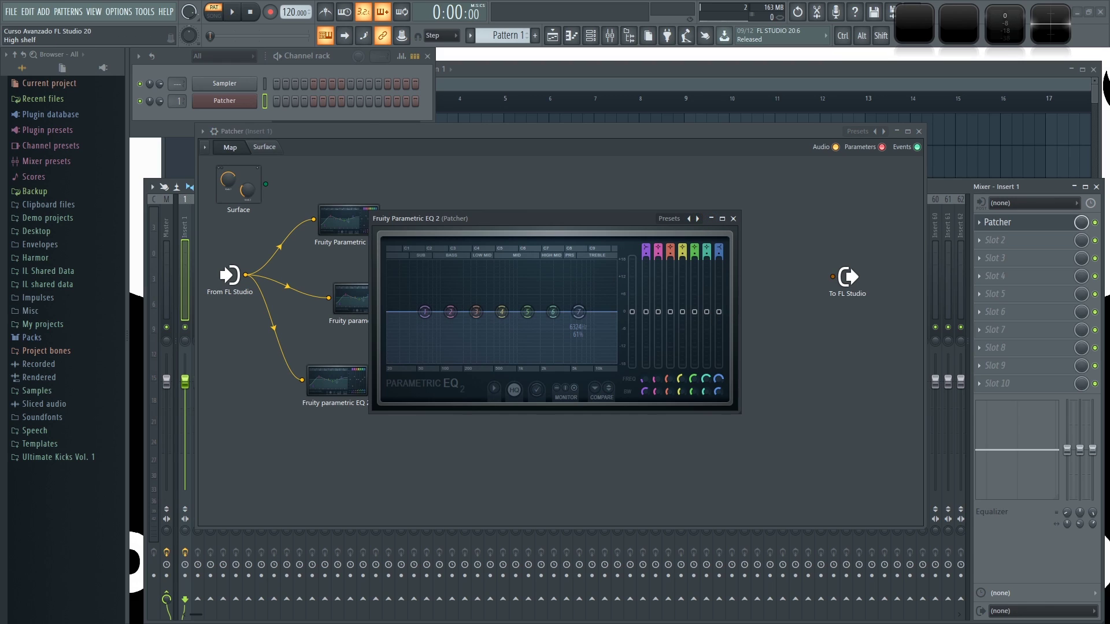
drag(718, 251, 723, 424)
drag(579, 313, 457, 312)
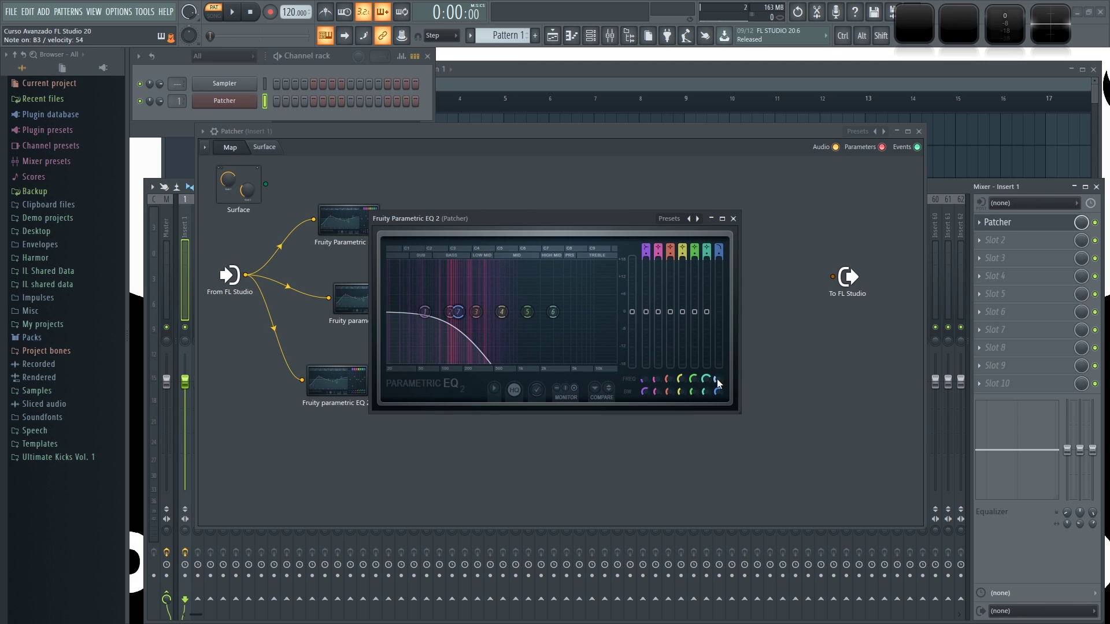
click(733, 218)
Shape the middle Fruity Parametric EQ 2 into a mid-range band with a high pass on band 1 and a low pass on band 7.
click(365, 298)
drag(644, 249, 645, 307)
drag(718, 250, 718, 255)
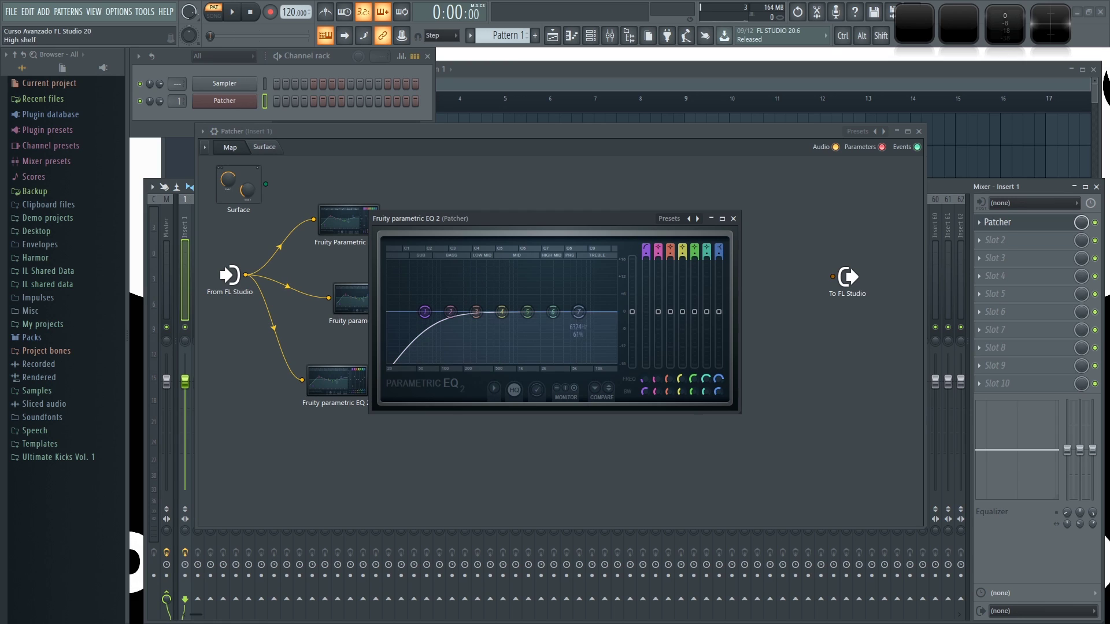
mouse_move(718, 324)
mouse_down()
mouse_move(718, 301)
mouse_move(718, 313)
mouse_up()
drag(645, 380, 645, 365)
drag(718, 379, 718, 390)
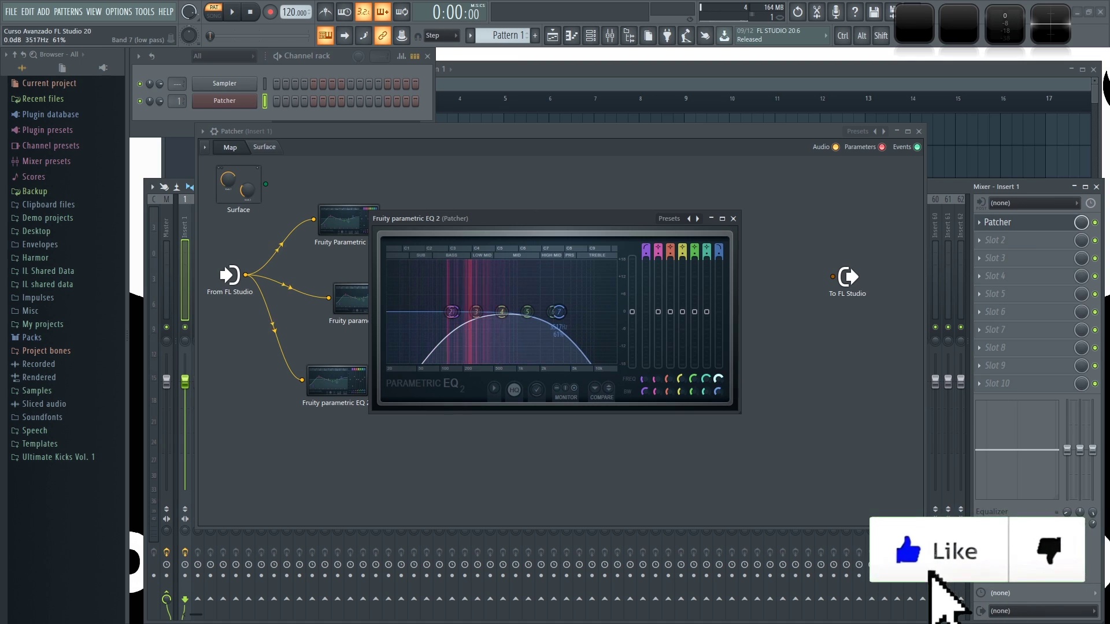
click(733, 218)
Set band 1 of the lower Fruity Parametric EQ 2 to high pass and raise its frequency so only the highs pass.
click(337, 381)
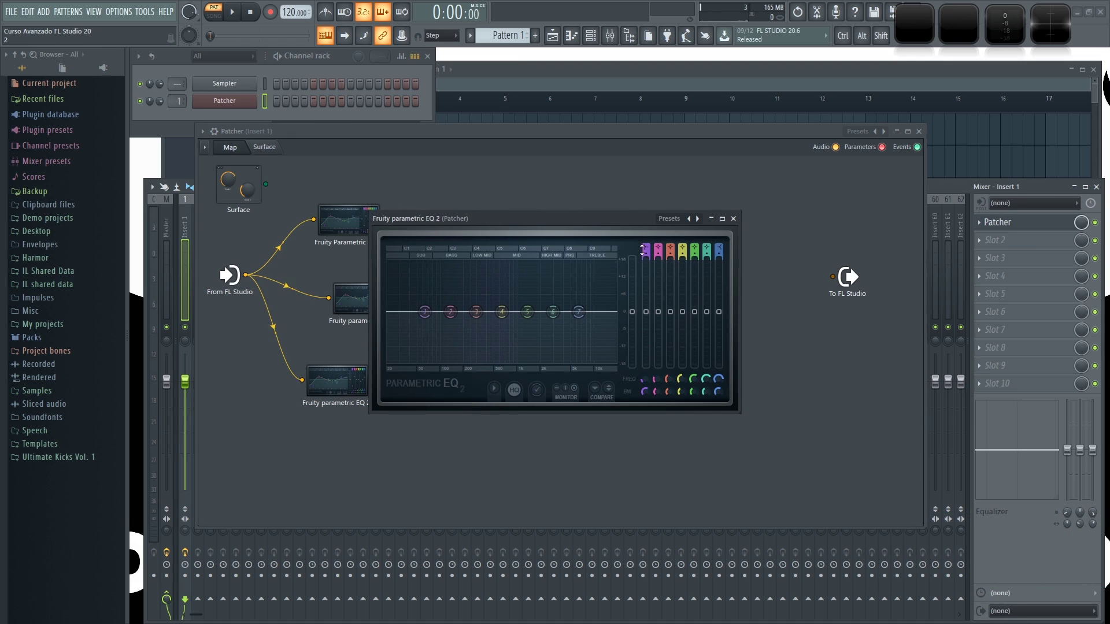
drag(646, 249, 646, 232)
drag(646, 379, 646, 335)
click(733, 219)
Try routing all three EQ outputs straight to To FL Studio, and remove those connections again.
drag(383, 219, 832, 277)
drag(399, 298, 832, 276)
drag(373, 380, 832, 276)
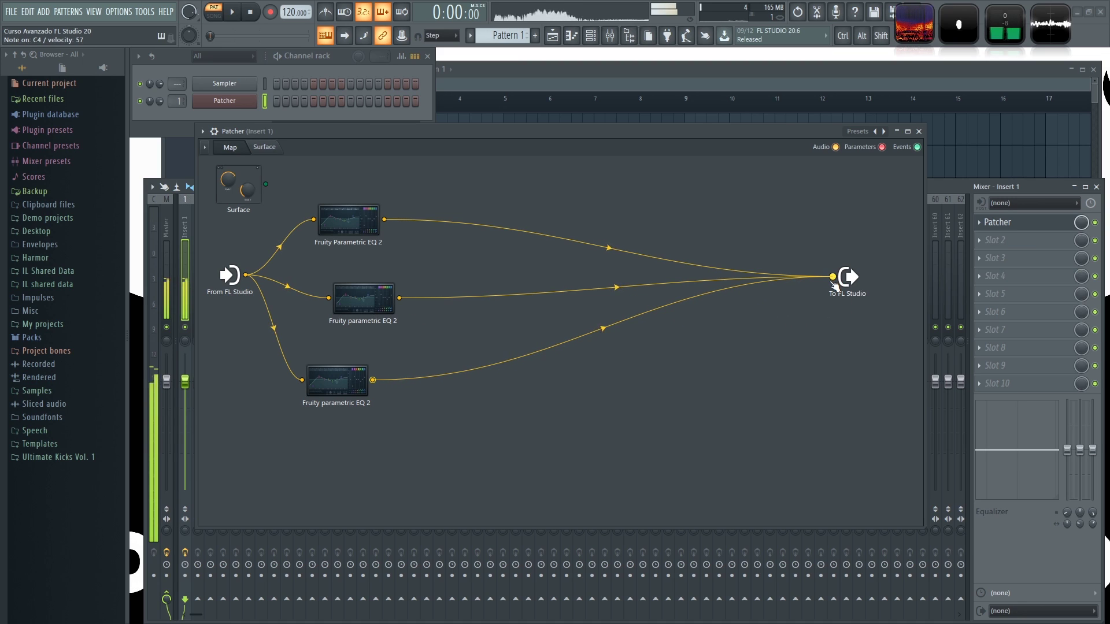
drag(833, 277, 729, 414)
drag(833, 276, 497, 316)
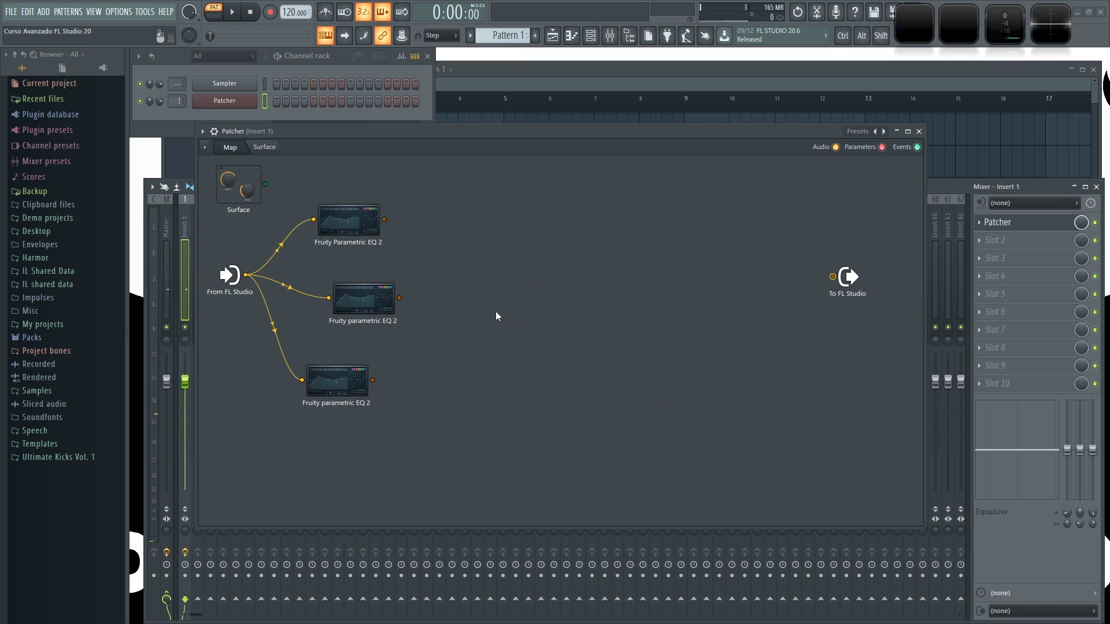
Check the low-pass curve of the upper Fruity Parametric EQ 2 and close its window.
right_click(498, 232)
mouse_move(595, 263)
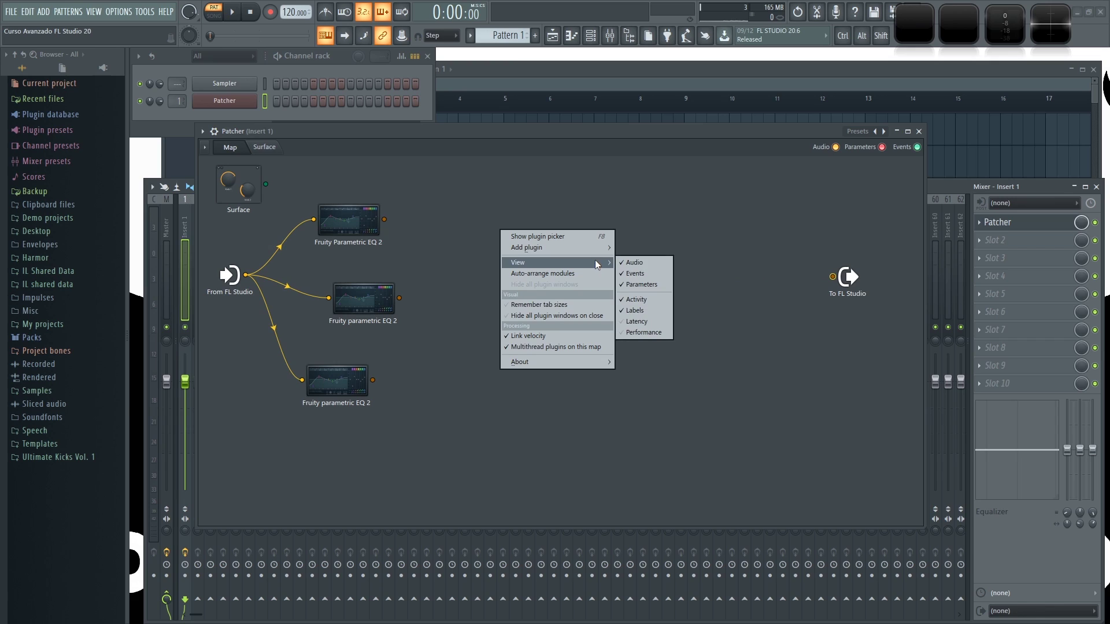
click(507, 223)
double_click(341, 220)
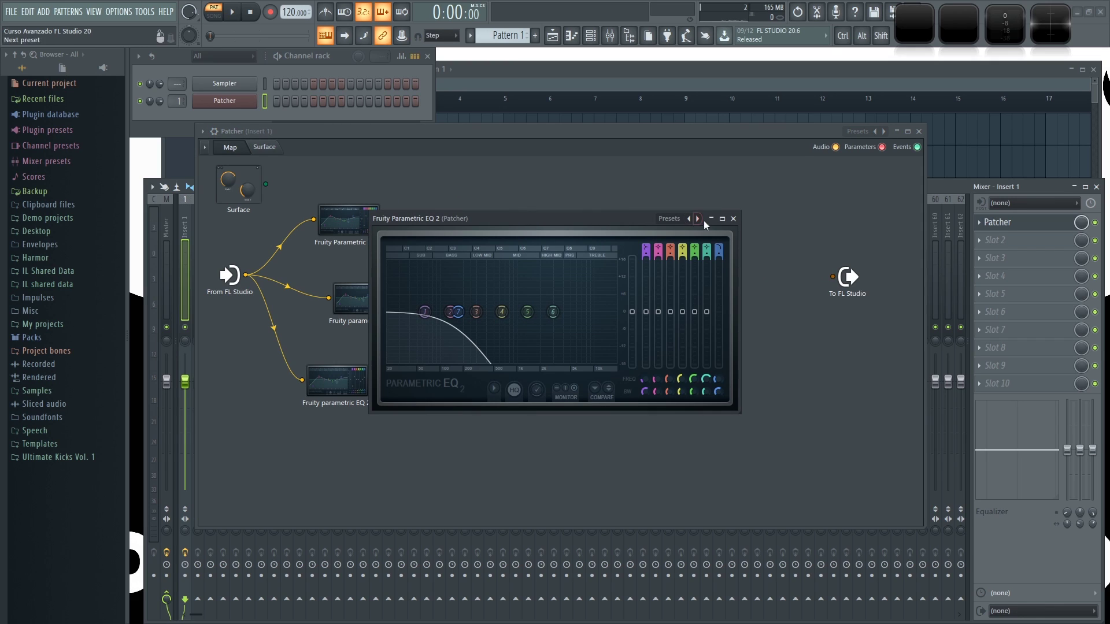
click(733, 219)
Add a Fruity WaveShaper and connect it between the upper Fruity Parametric EQ 2 and To FL Studio.
right_click(521, 242)
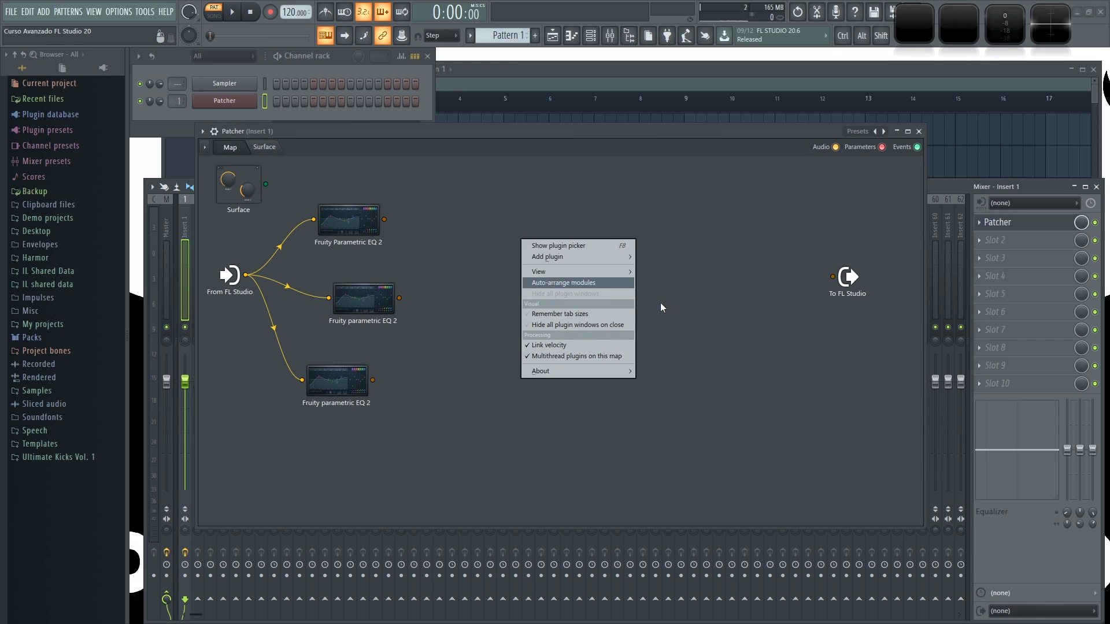
mouse_move(613, 258)
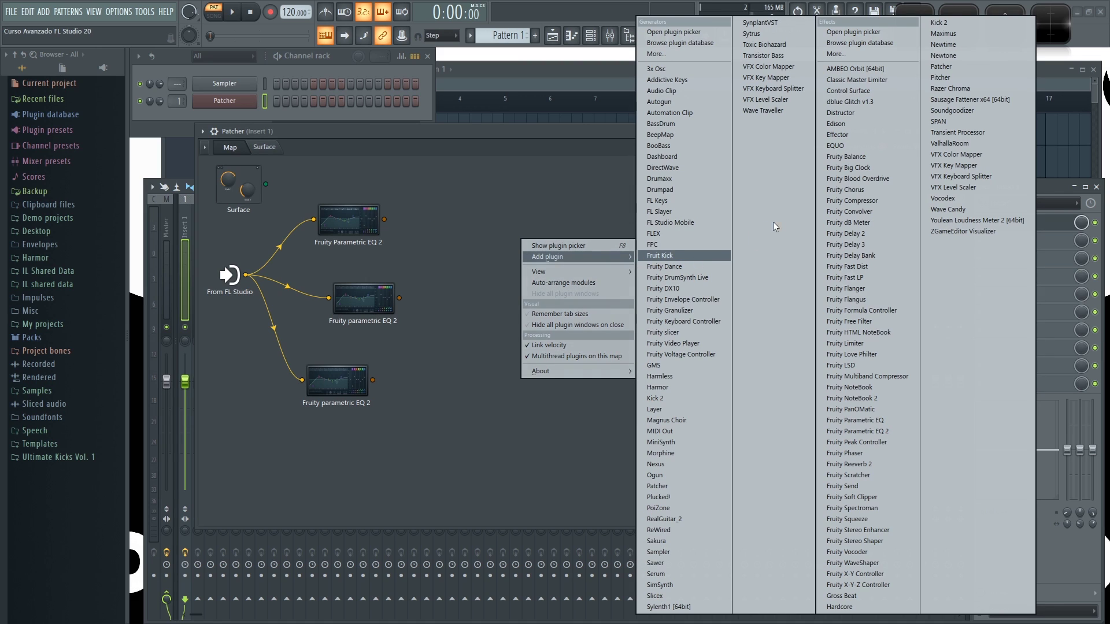
click(863, 562)
drag(537, 318, 450, 209)
drag(385, 219, 832, 276)
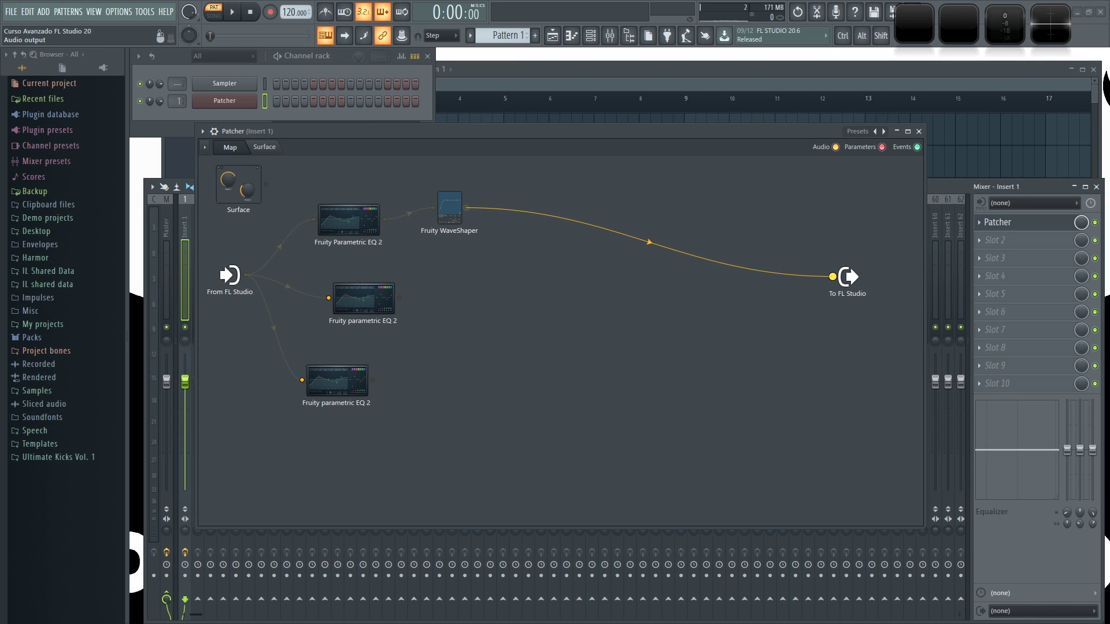
Bend the lower part of the Fruity WaveShaper curve into a peak and a dip to distort the bass, and close it.
double_click(450, 207)
drag(527, 329, 491, 377)
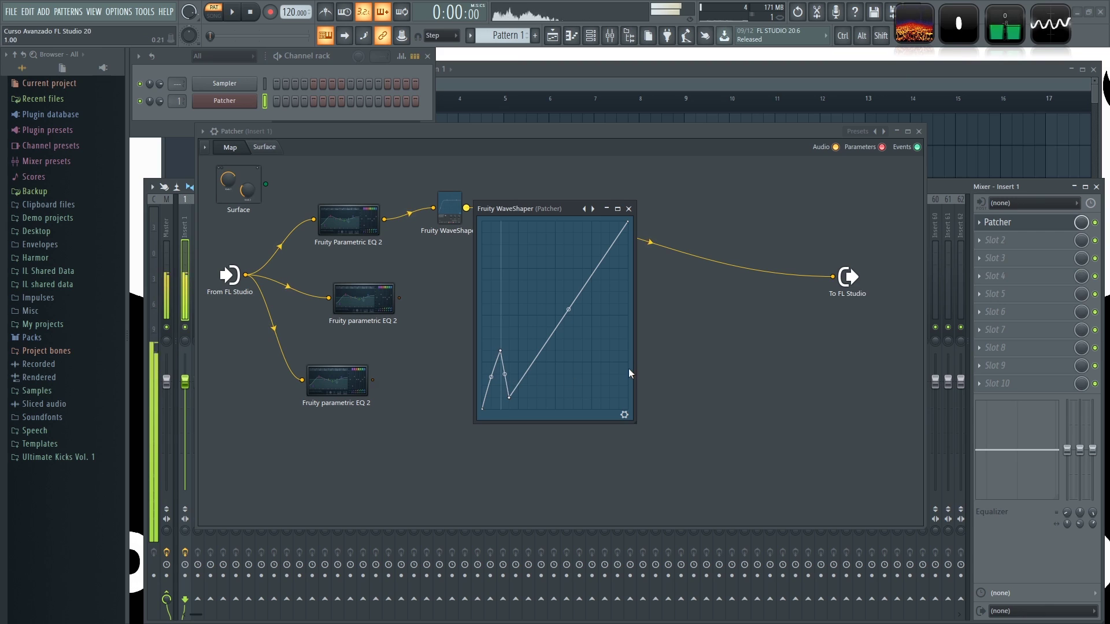
drag(509, 397, 518, 373)
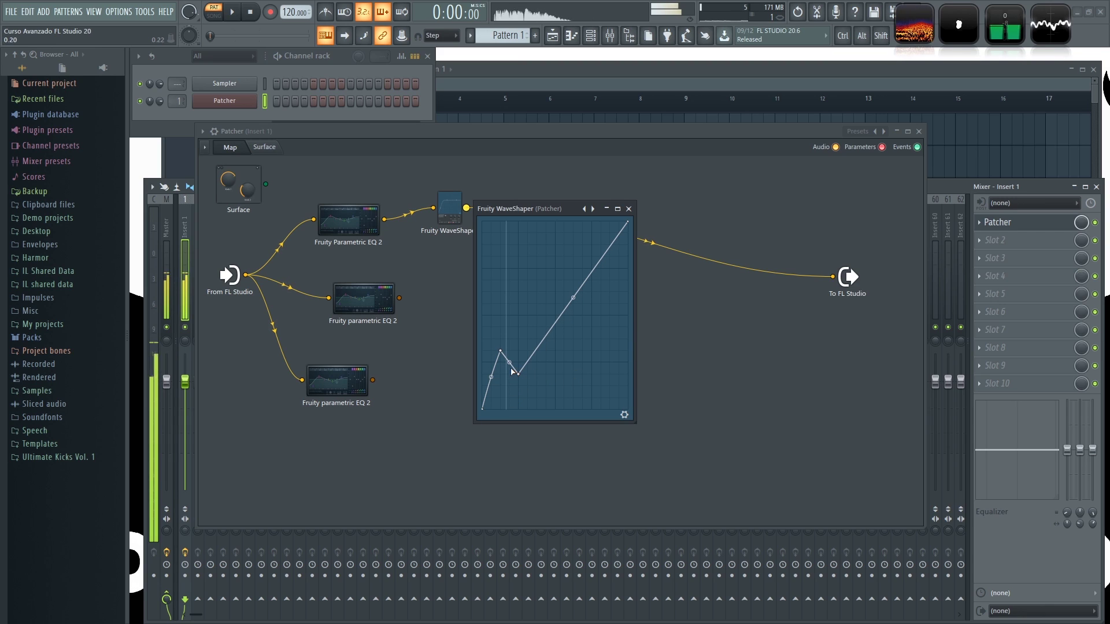
key(Escape)
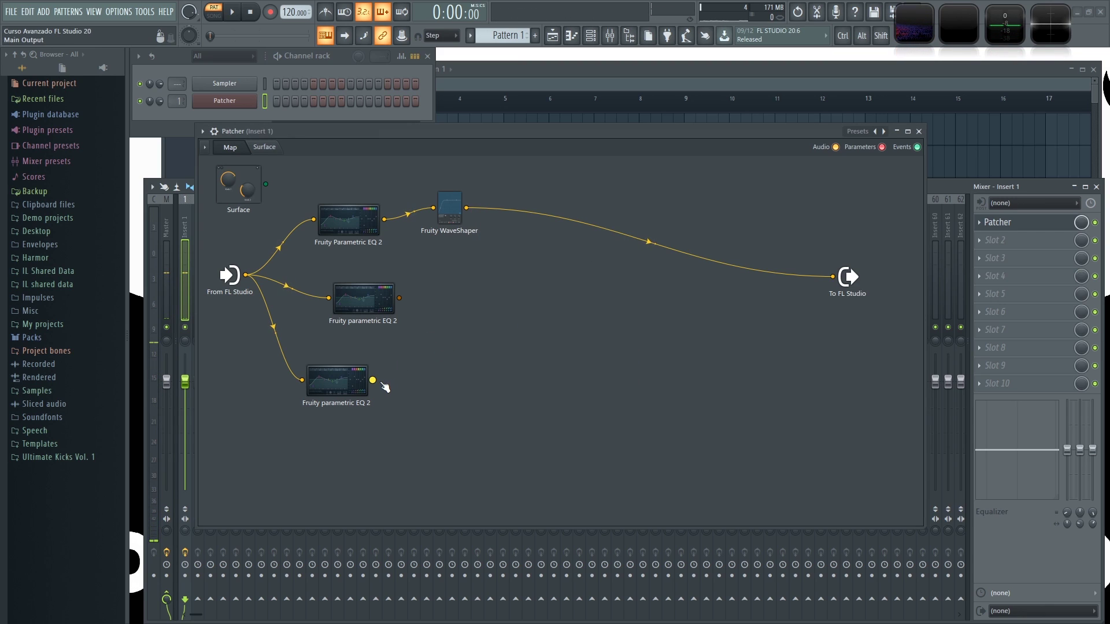
Add a Fruity Stereo Enhancer and connect it between the lower Fruity Parametric EQ 2 and To FL Studio.
right_click(478, 404)
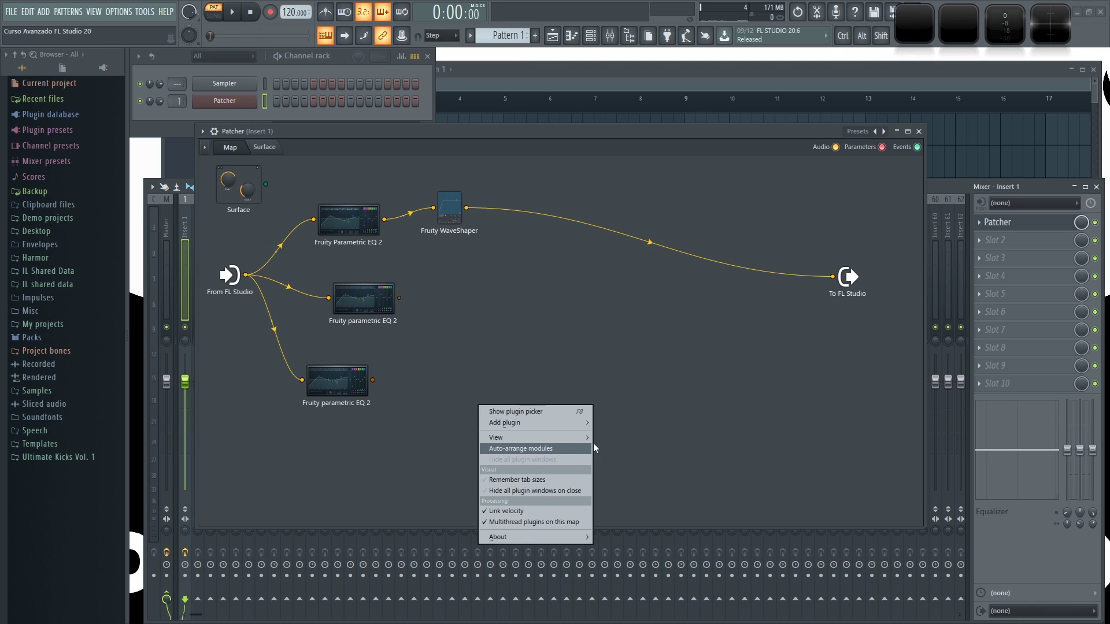
mouse_move(577, 438)
mouse_move(553, 422)
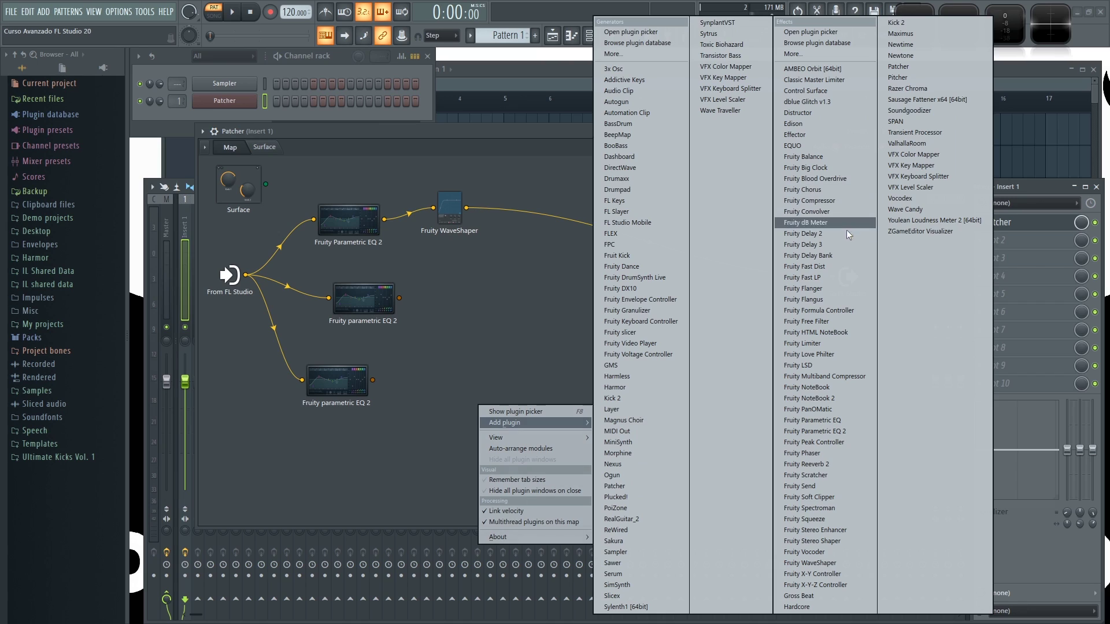
click(837, 532)
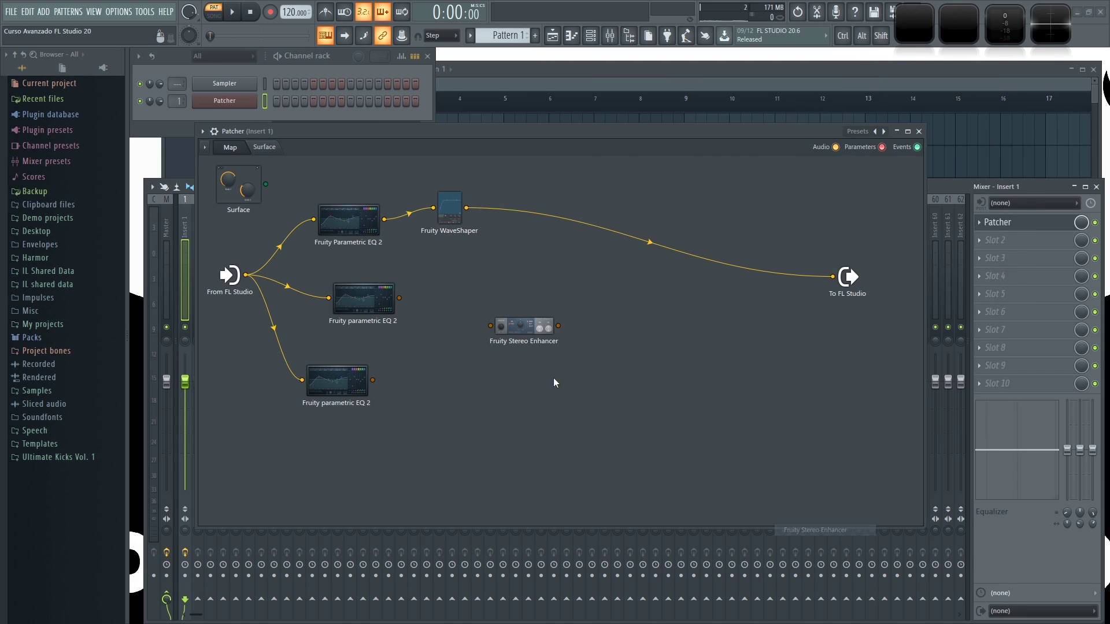
drag(372, 380, 448, 379)
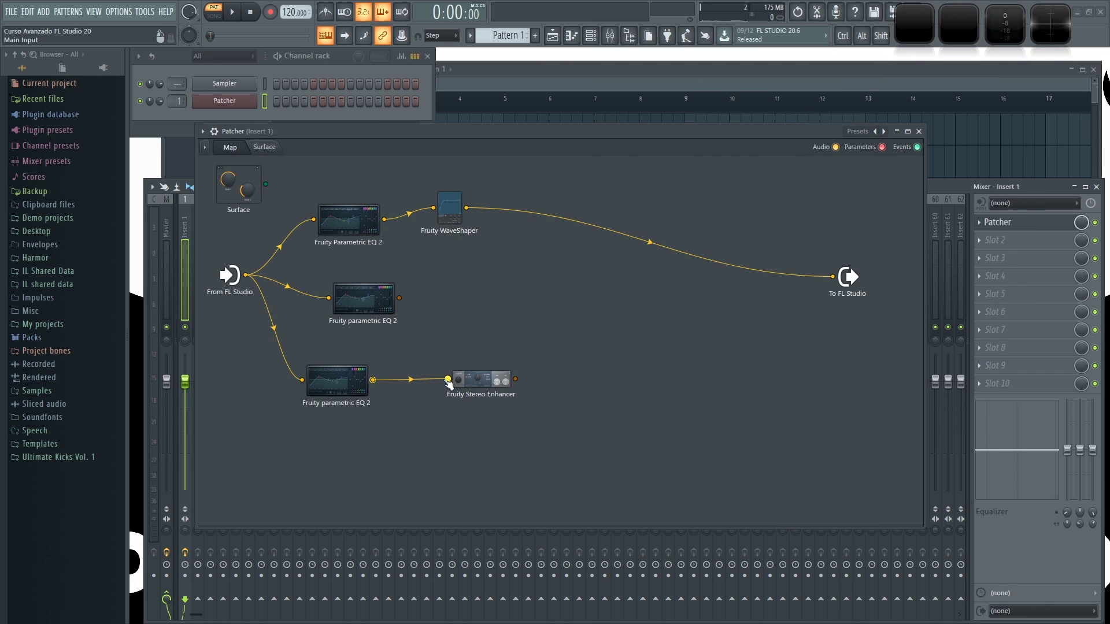
drag(516, 379, 833, 276)
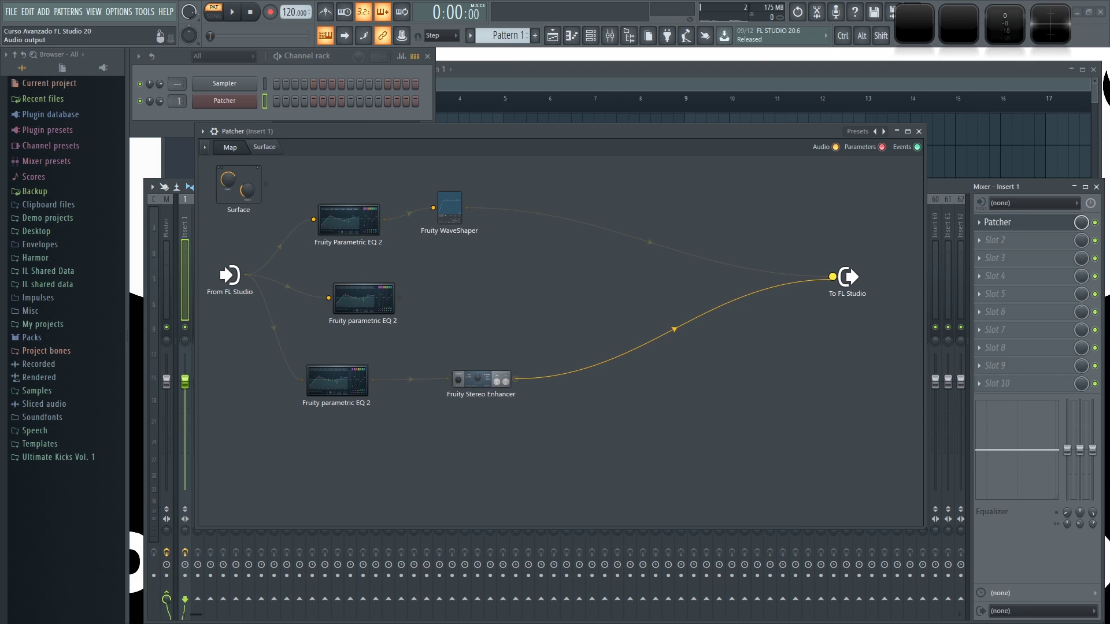
Try the Left invert option in the Fruity Stereo Enhancer and close its window.
click(487, 380)
click(567, 310)
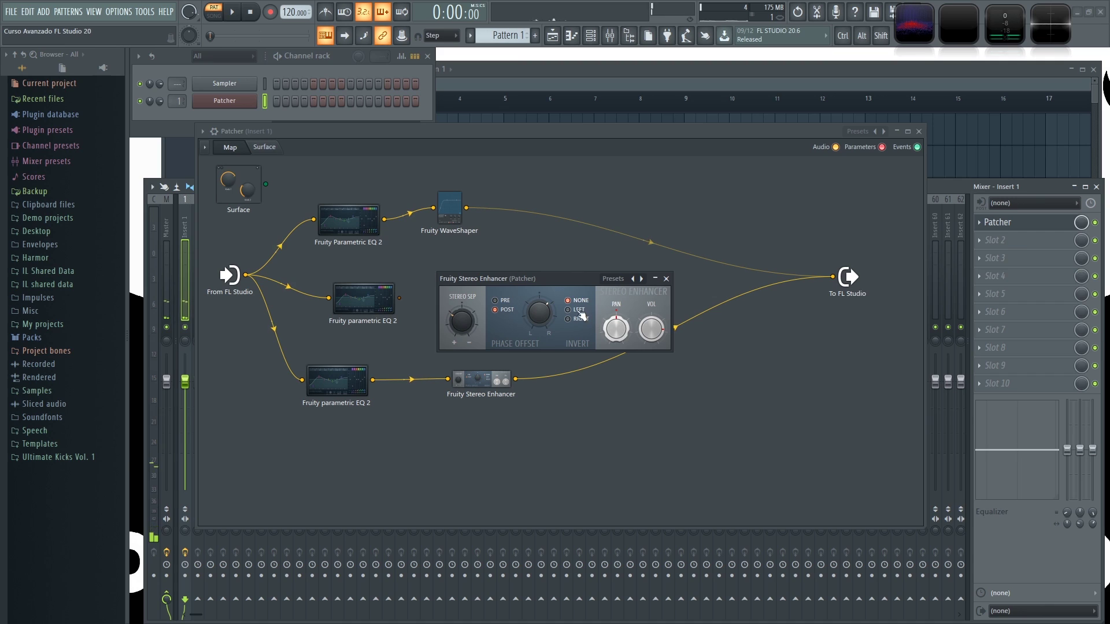
click(654, 280)
Steepen the high-pass curve and adjust band 6 in the lower Fruity Parametric EQ 2, and close its window.
click(363, 298)
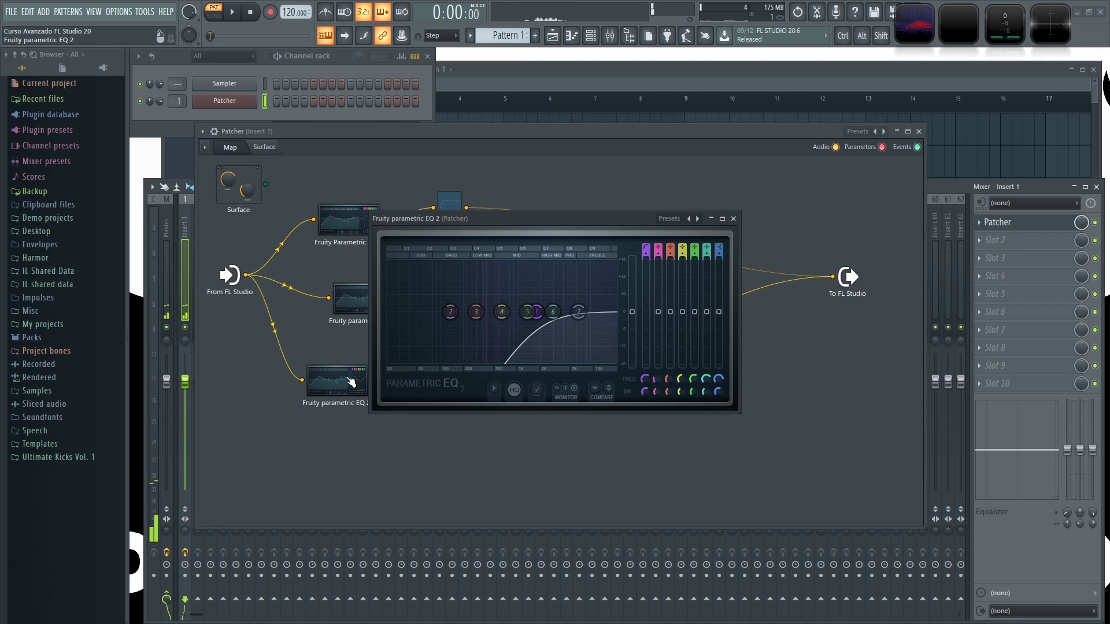
drag(718, 392, 718, 400)
scroll(536, 312, down, 5)
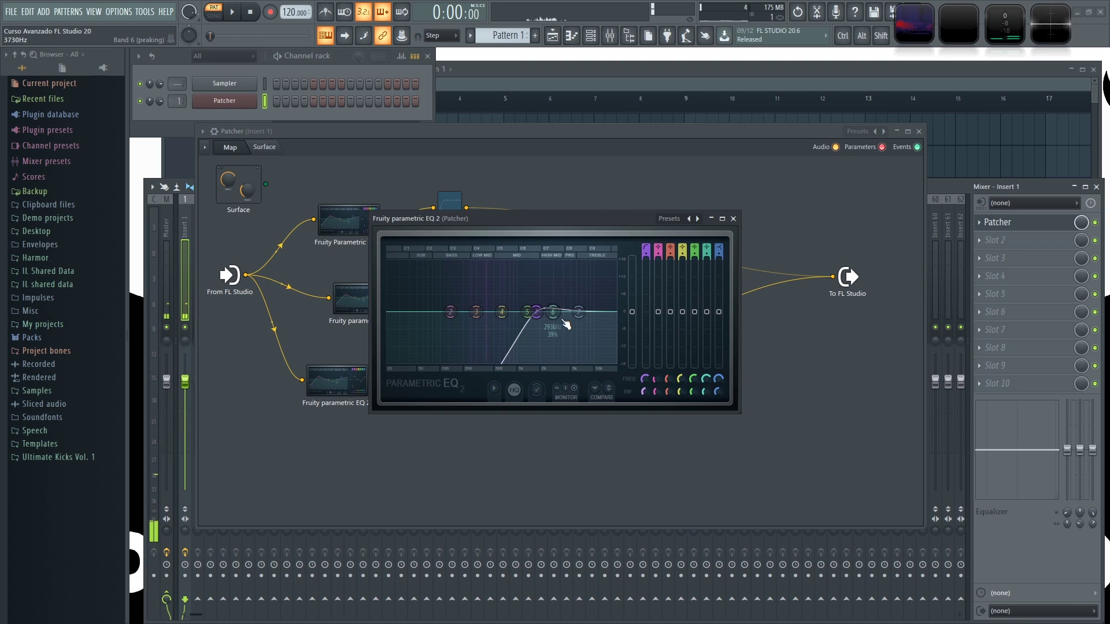
mouse_move(553, 313)
mouse_down()
mouse_move(574, 263)
mouse_move(565, 296)
mouse_up()
click(733, 219)
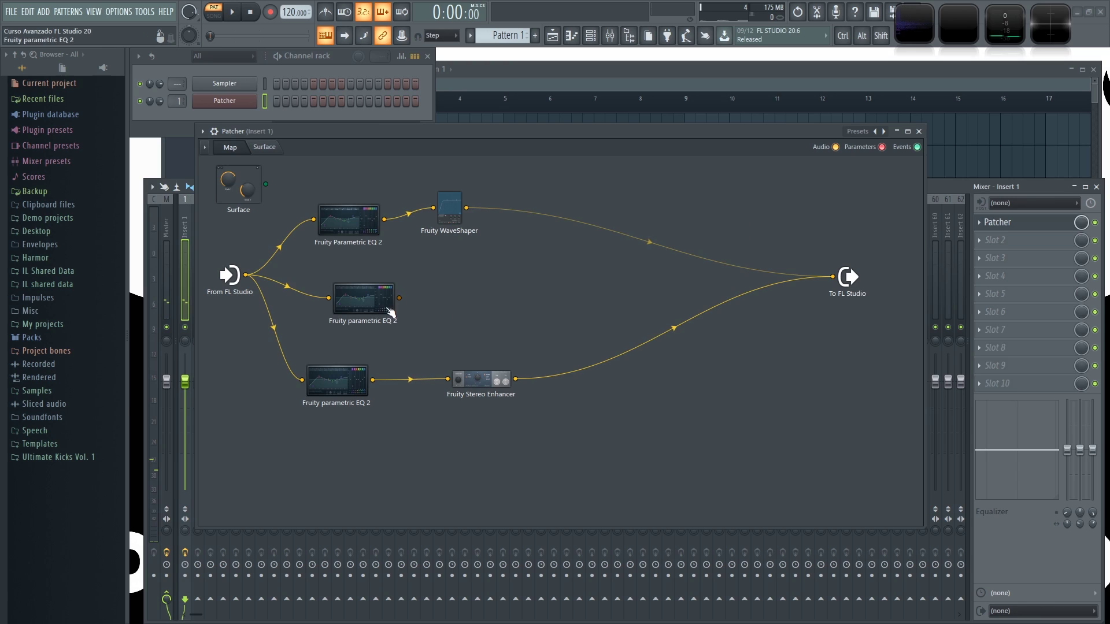
Spread out the middle and lower chains, and connect a nested Patcher between the middle Fruity Parametric EQ 2 and To FL Studio.
drag(391, 313, 369, 314)
drag(337, 380, 333, 421)
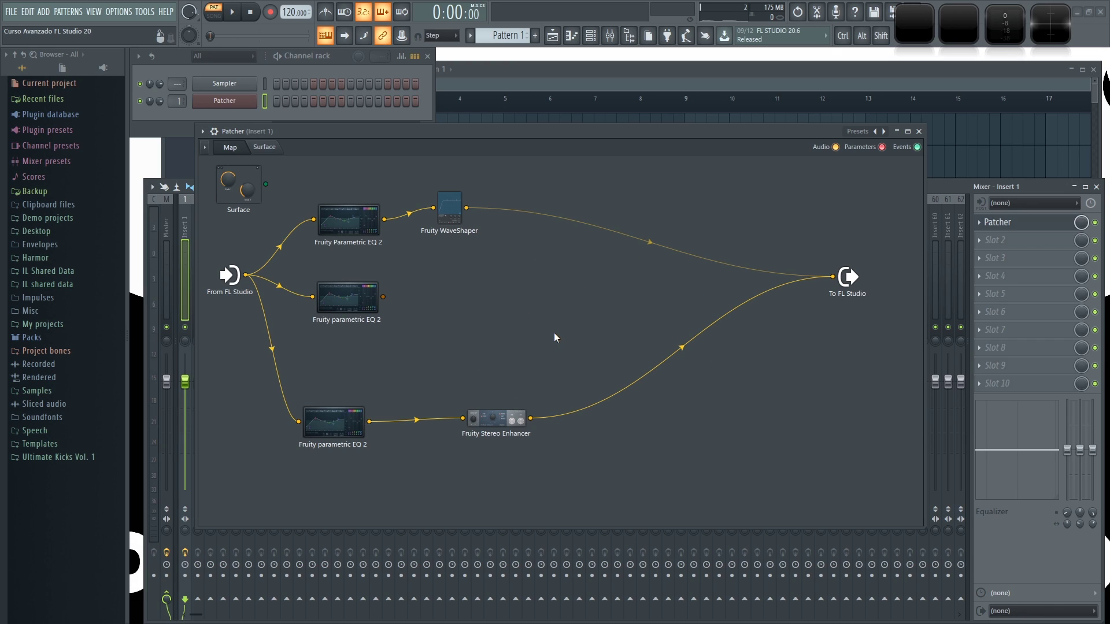
right_click(501, 314)
mouse_move(540, 331)
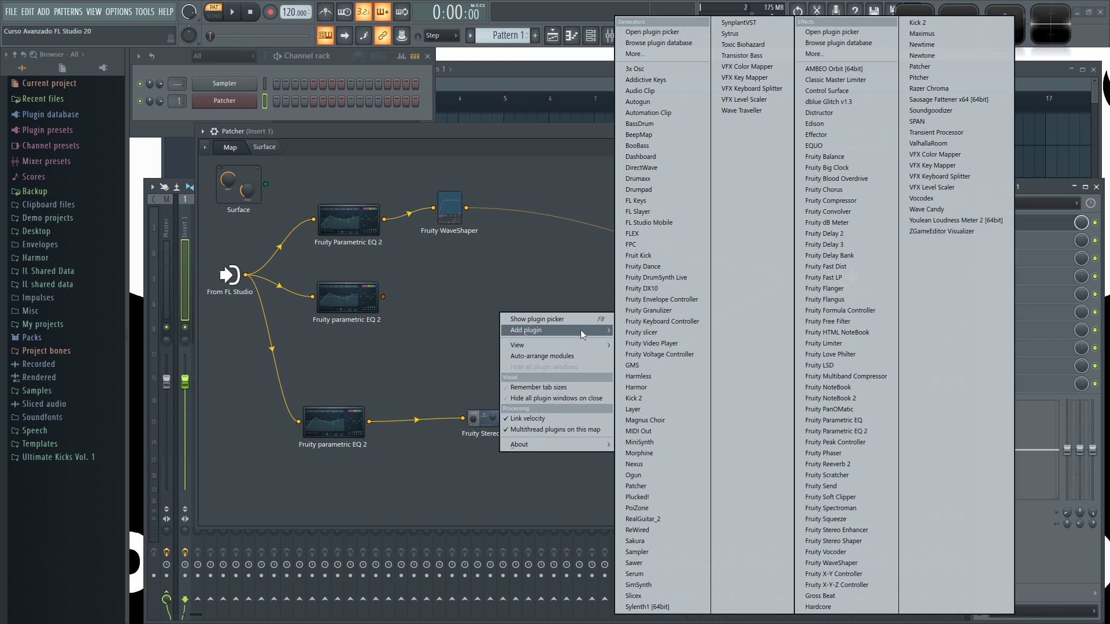
click(934, 67)
drag(384, 296, 833, 278)
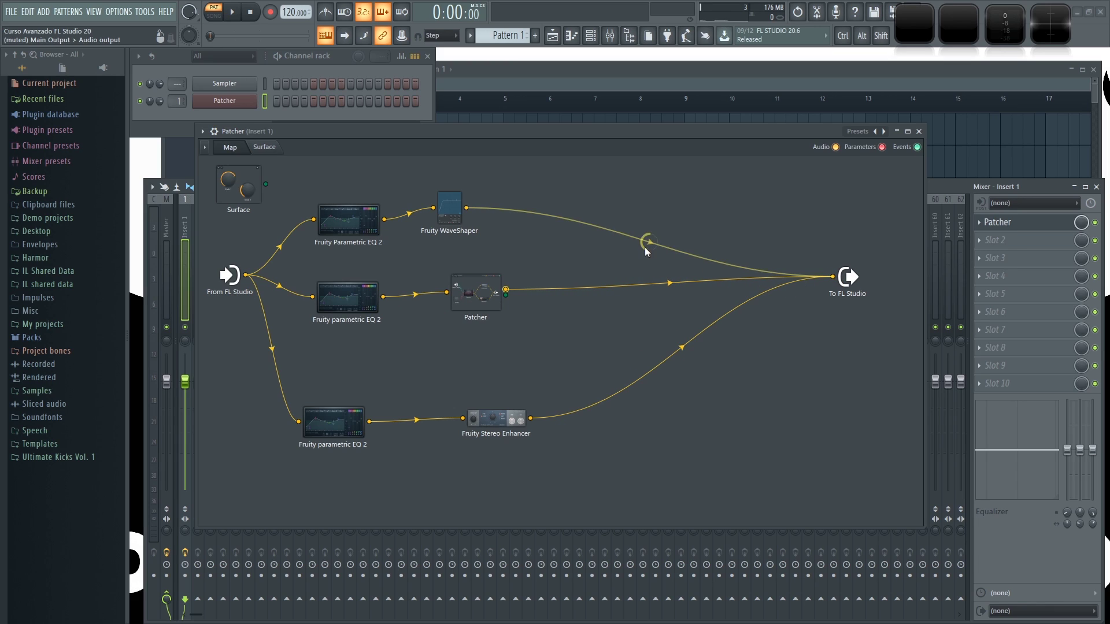
Open the nested Patcher in the middle chain and enlarge its window.
click(474, 288)
drag(512, 170, 507, 158)
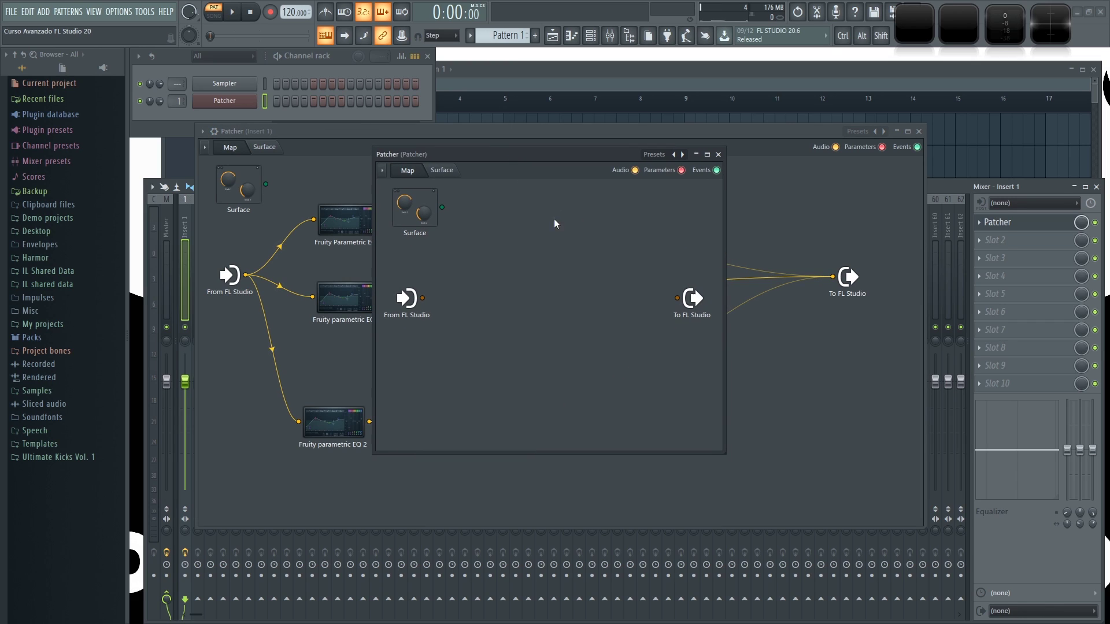
drag(724, 455, 866, 502)
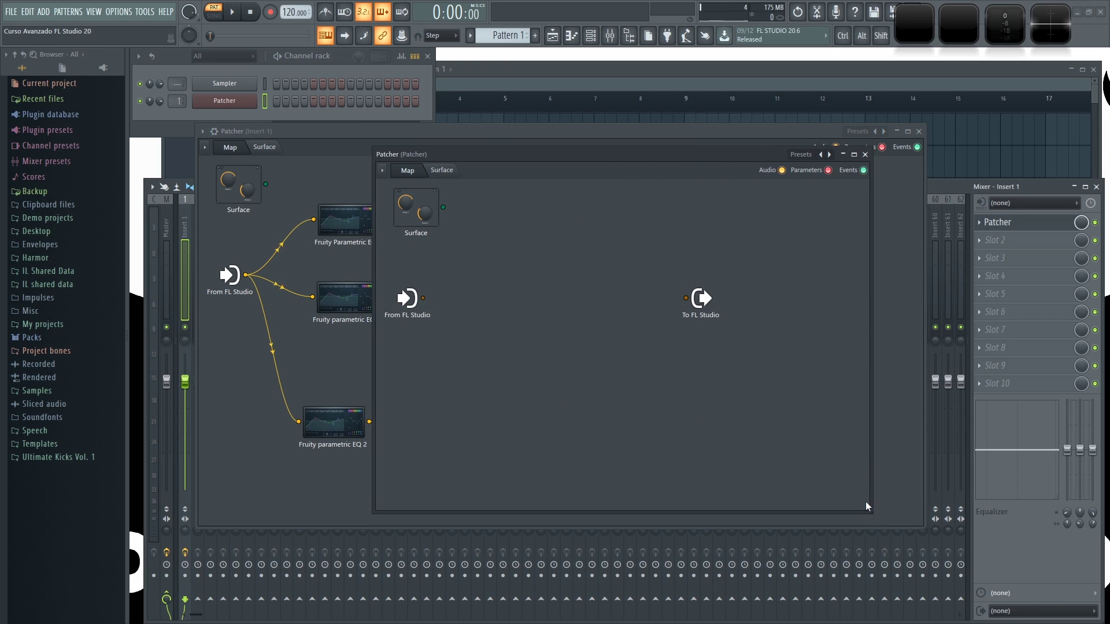
drag(757, 154, 731, 144)
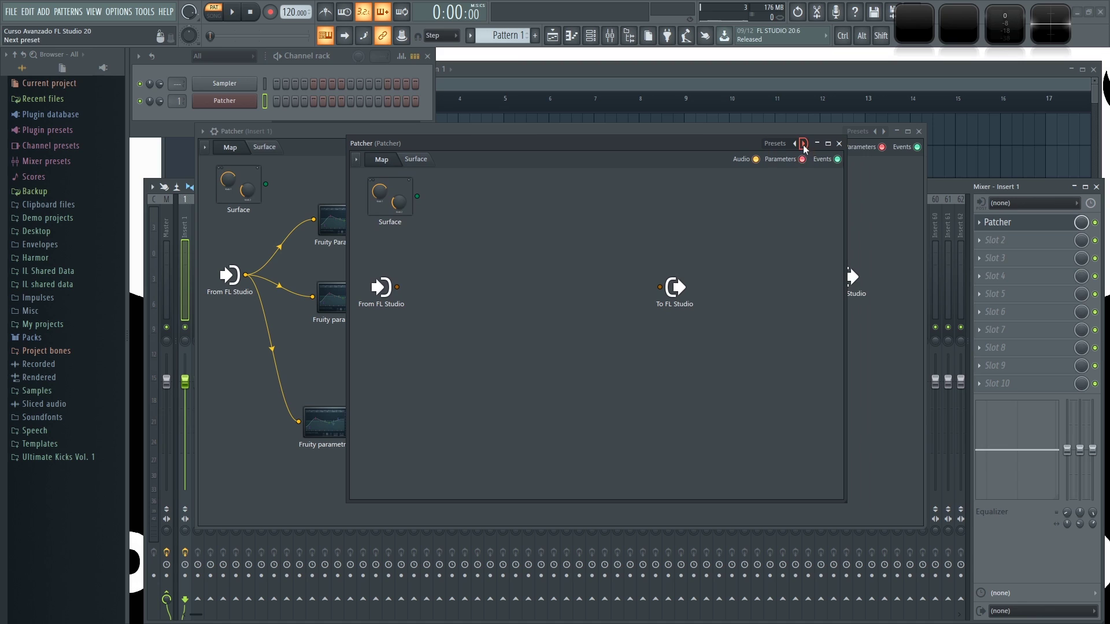
Try the Distorsion Multibanda preset in the nested Patcher and reposition its window to reveal the chains.
click(803, 144)
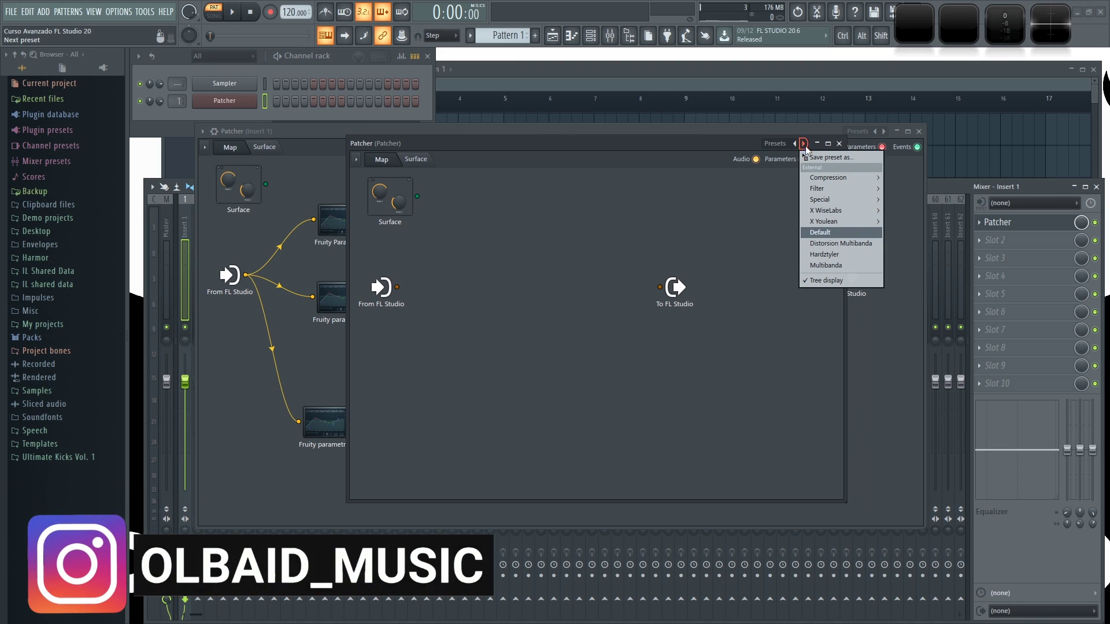
mouse_move(850, 178)
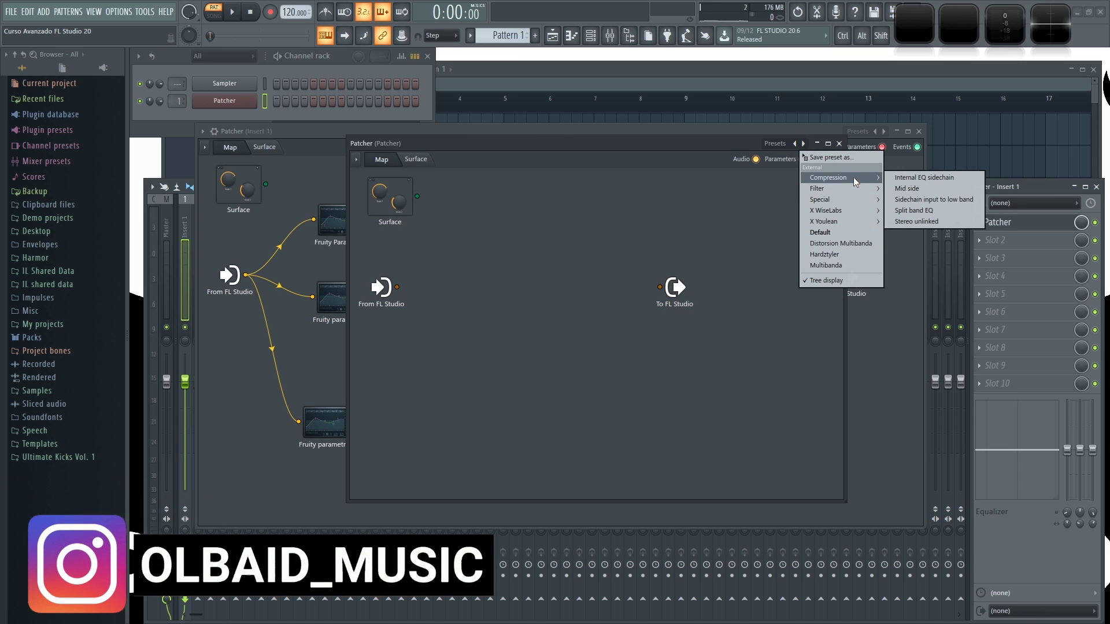
click(794, 143)
click(795, 143)
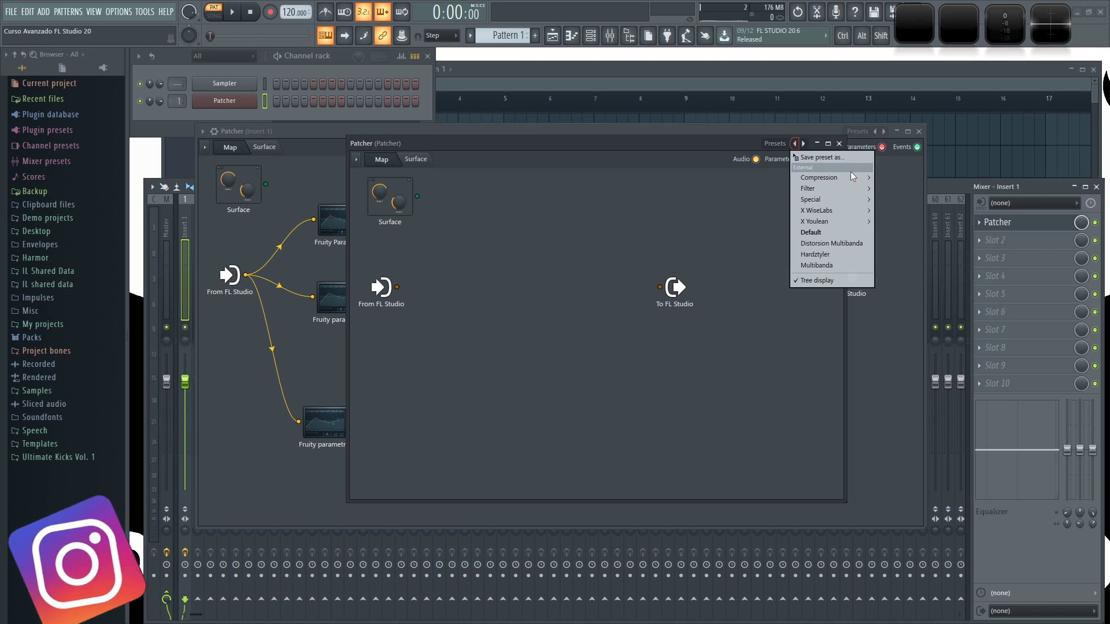
mouse_move(852, 220)
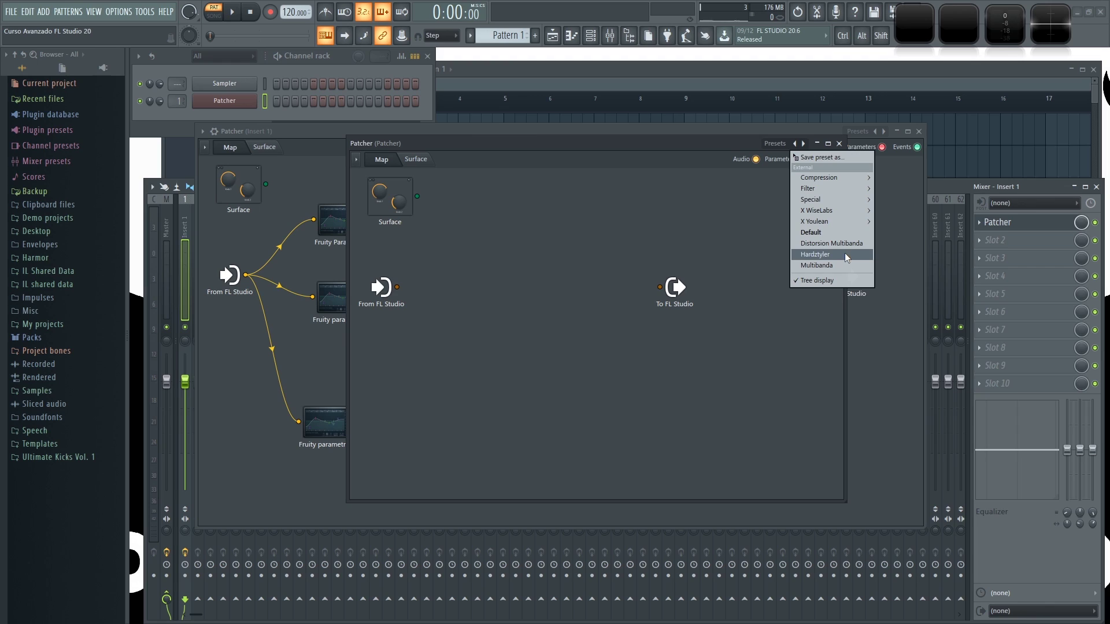
click(845, 243)
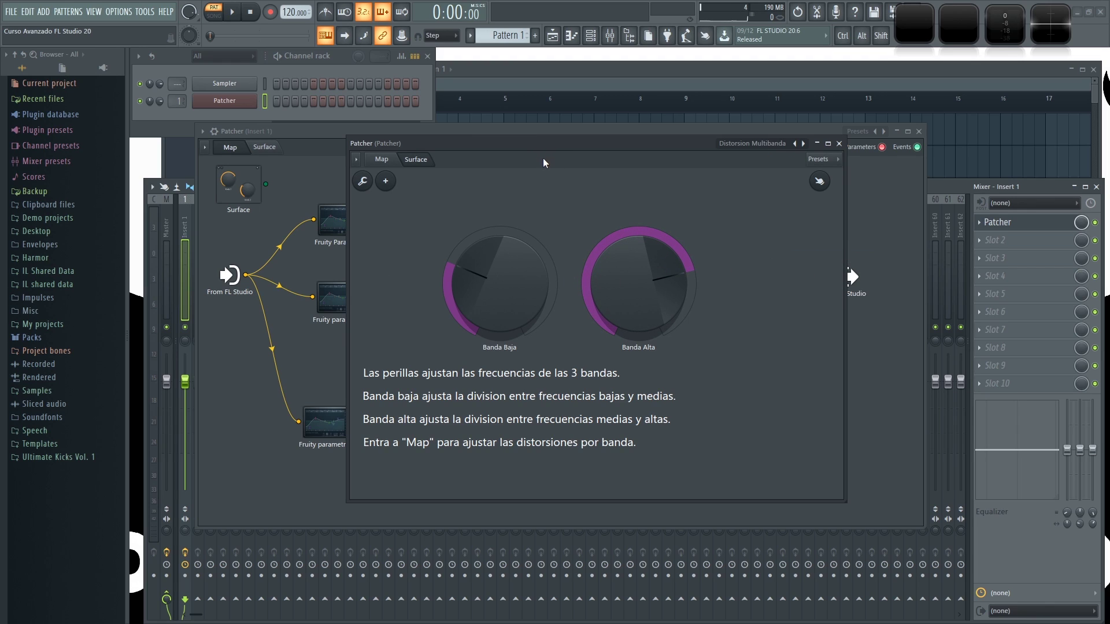
drag(560, 147, 568, 339)
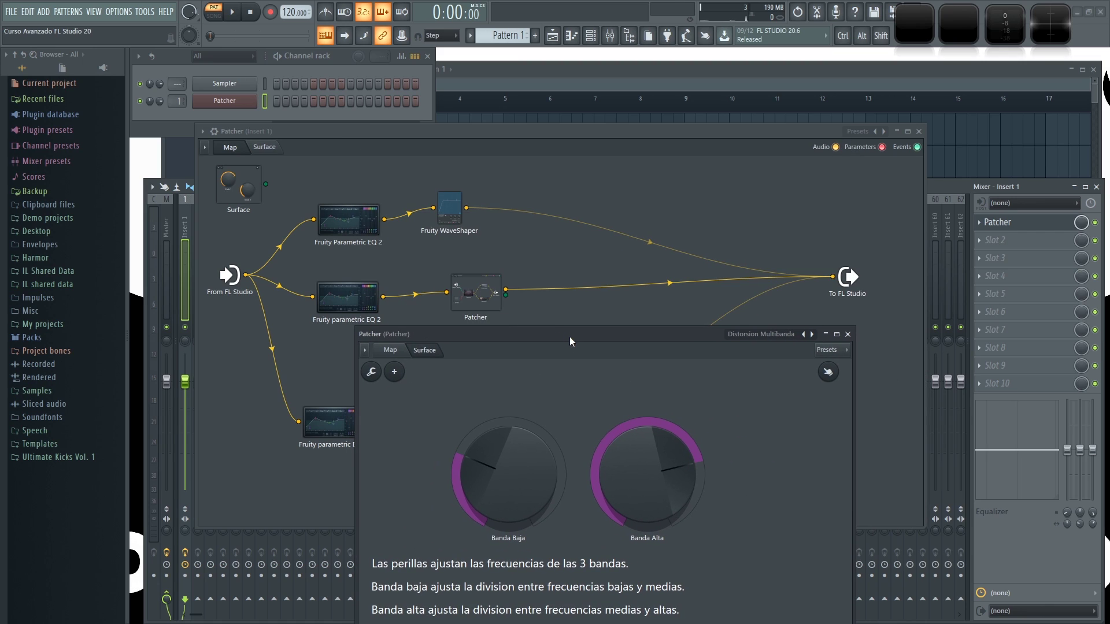
drag(725, 332, 696, 276)
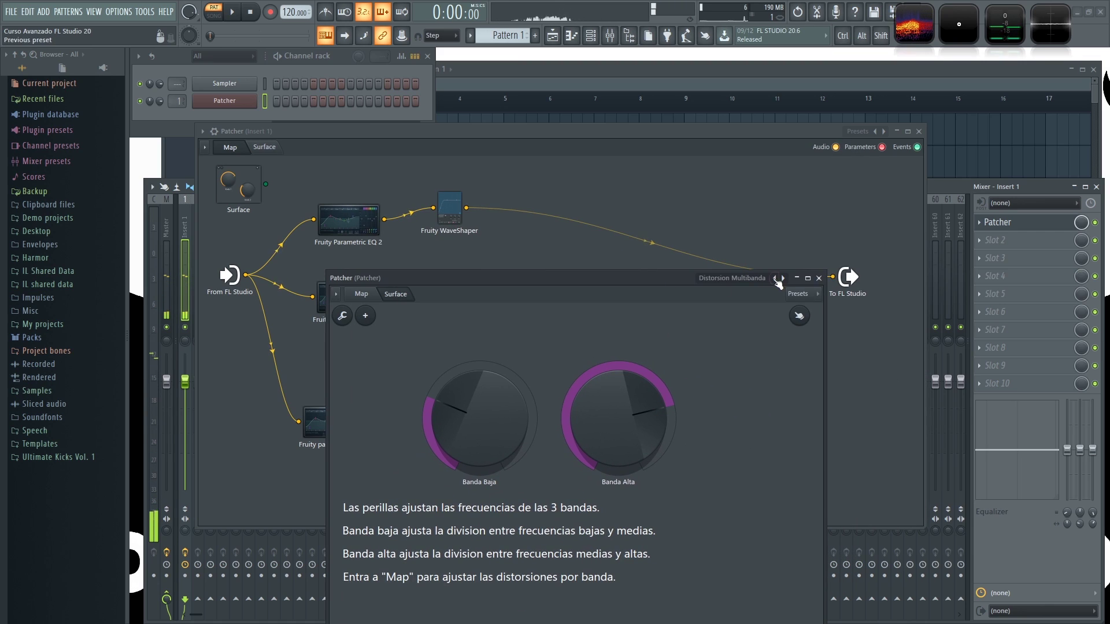
Load the X WiseLabs 1K Crusher preset in the nested Patcher, turn up its main knob, and close its window.
click(783, 278)
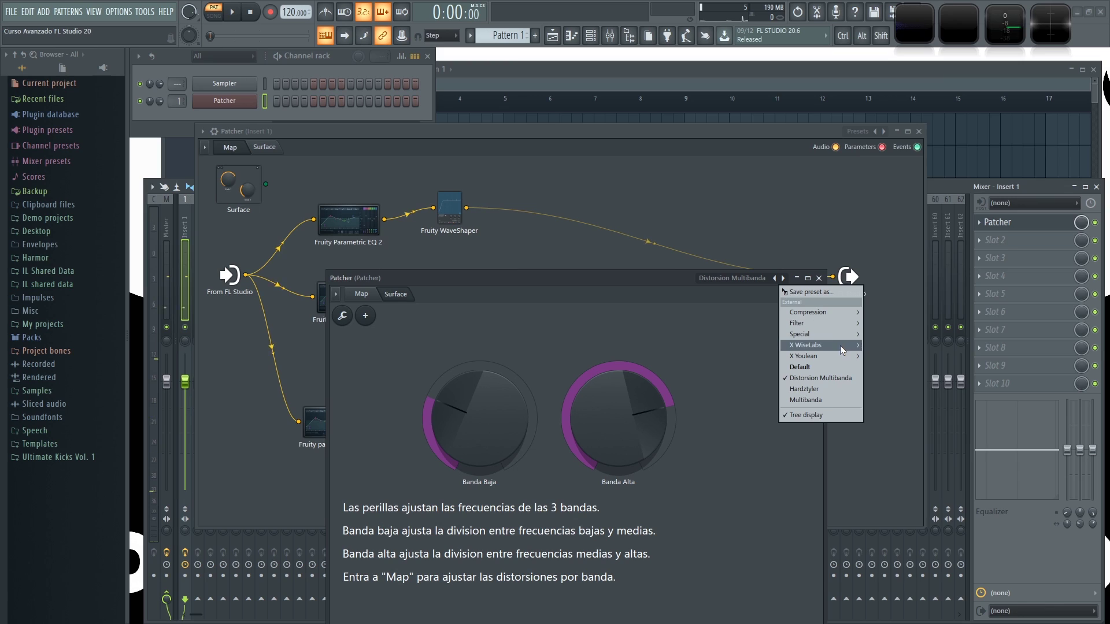
mouse_move(841, 345)
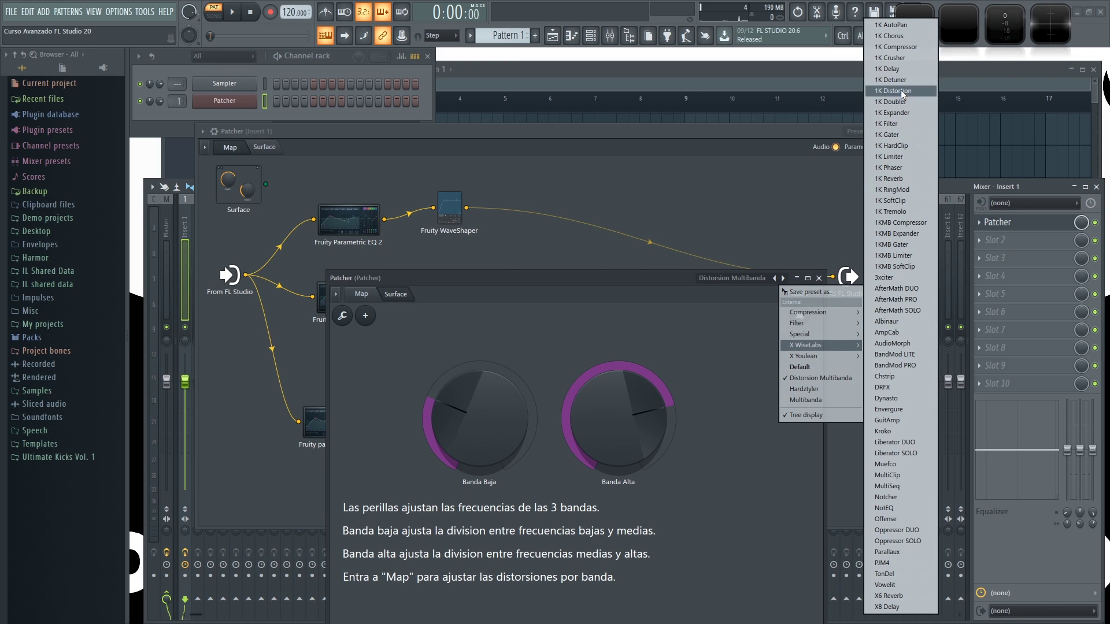
click(903, 58)
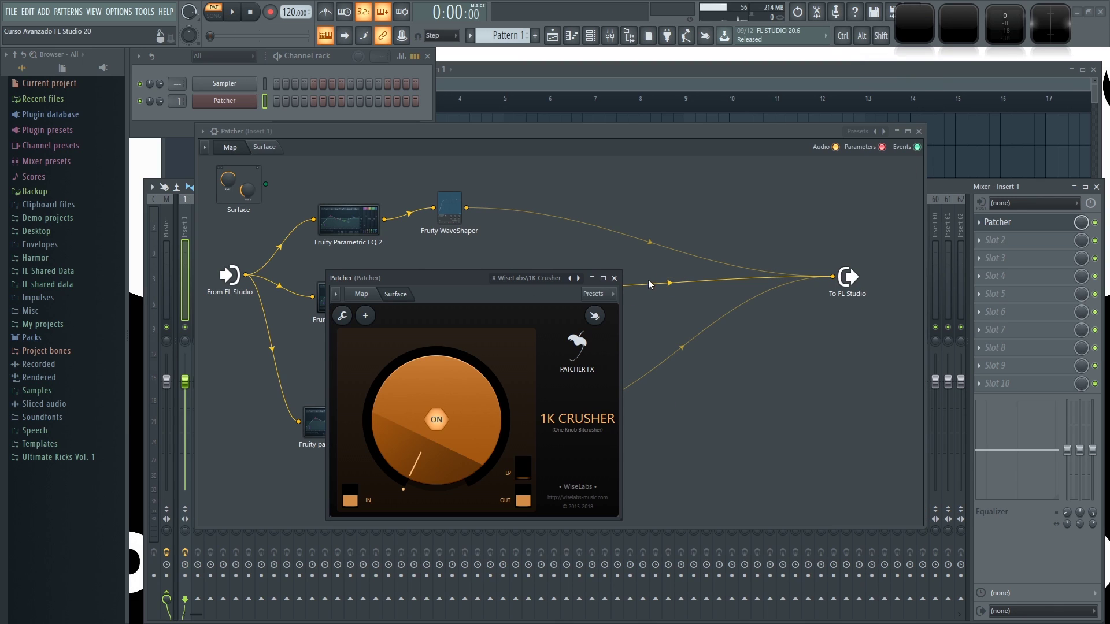
drag(482, 281, 606, 324)
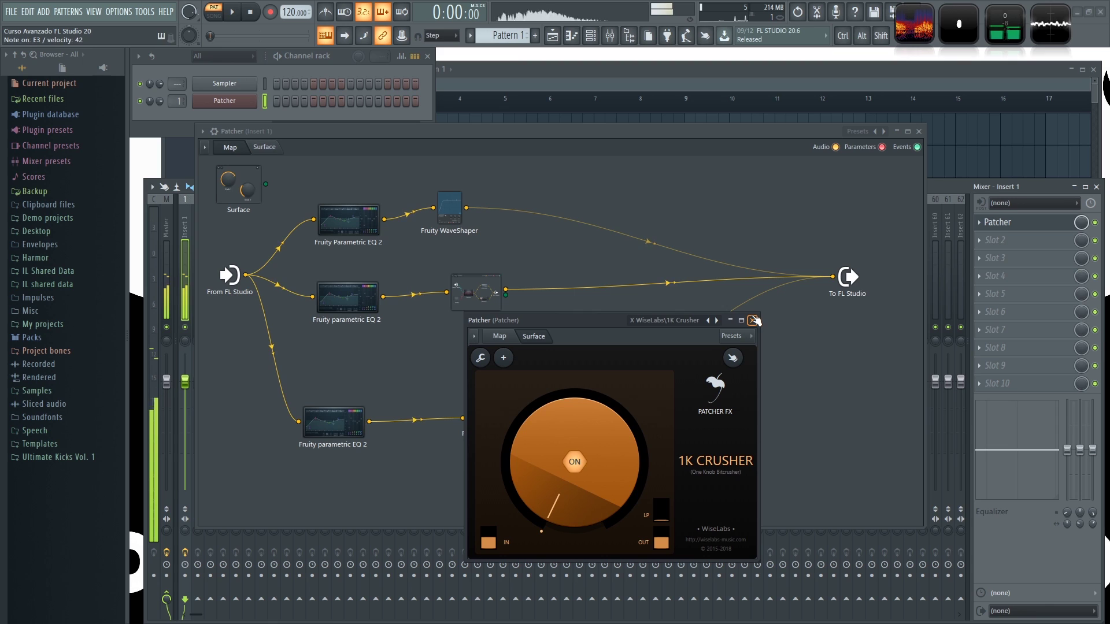
mouse_move(553, 469)
mouse_down()
mouse_move(547, 399)
mouse_move(533, 463)
mouse_up()
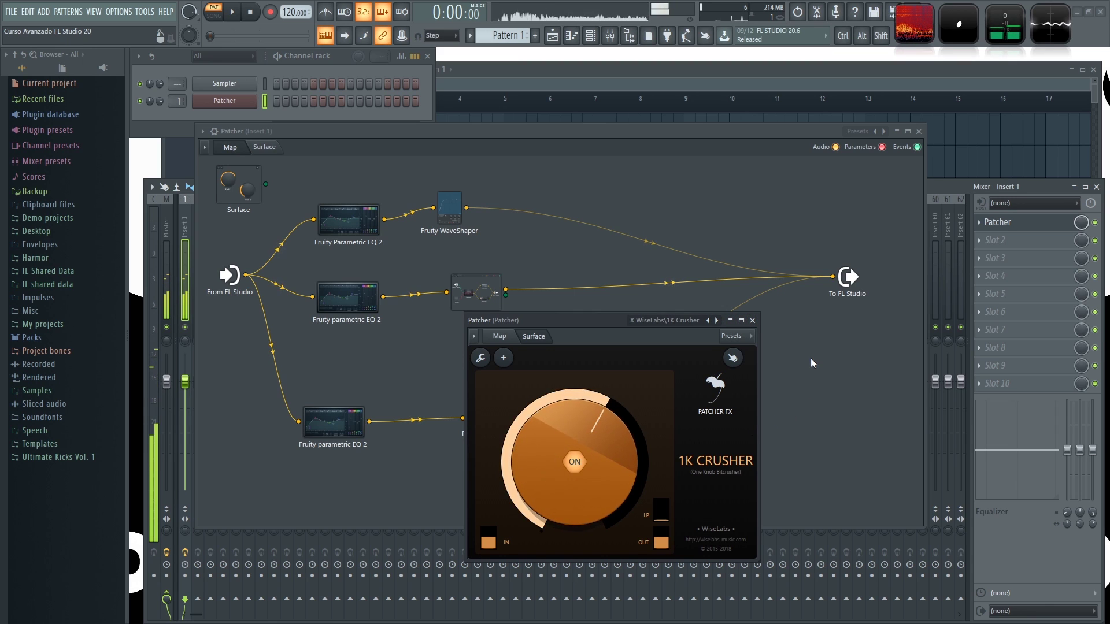
click(752, 320)
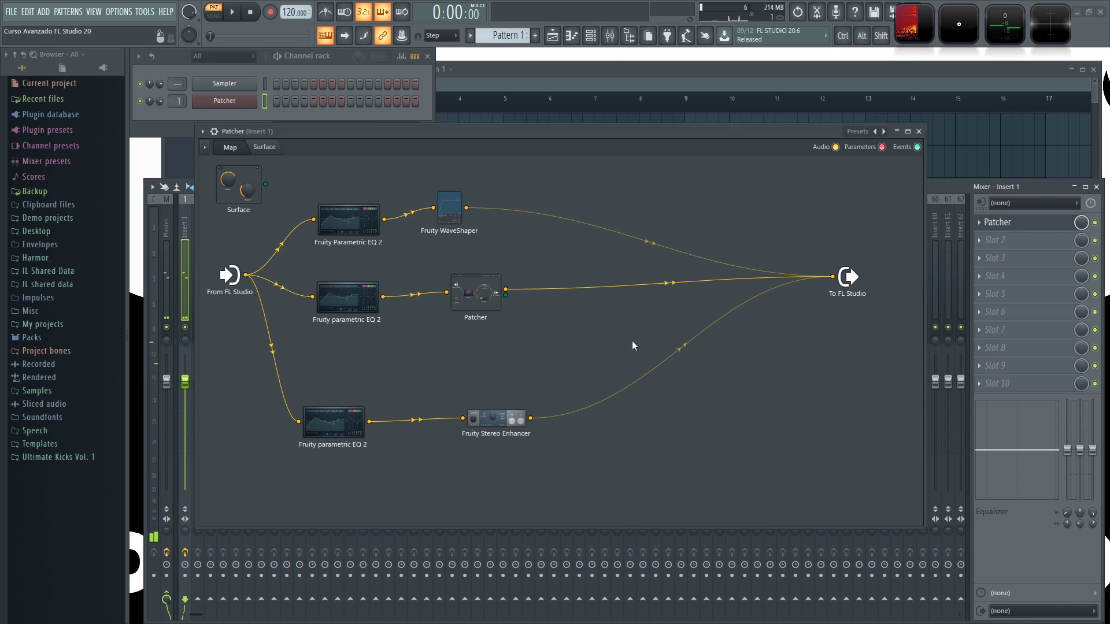
Examine the module map behind the 1K Crusher preset in the nested Patcher and close its window.
double_click(485, 296)
drag(614, 322, 550, 264)
click(450, 281)
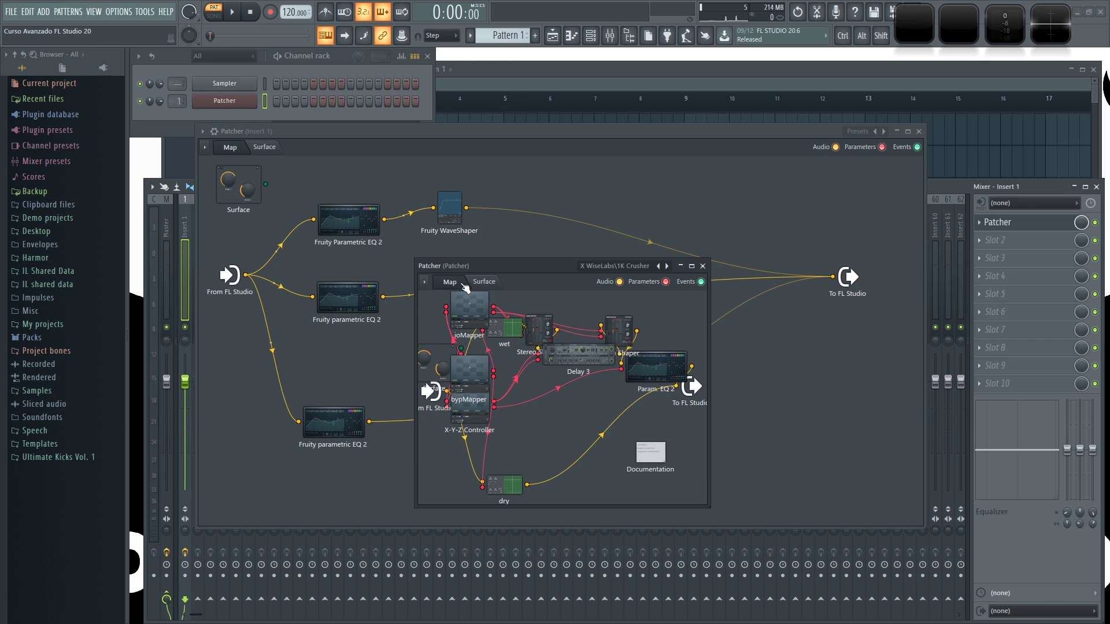
click(702, 267)
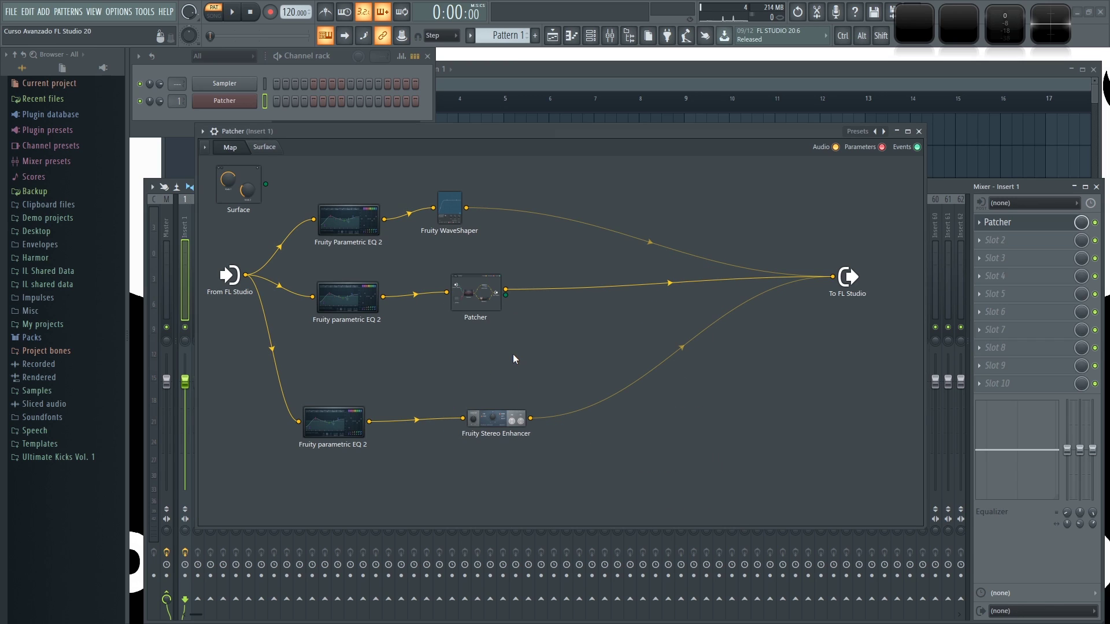
Raise the levels of the Fruity WaveShaper and Fruity Stereo Enhancer connections into To FL Studio.
drag(649, 243, 649, 197)
drag(680, 347, 680, 300)
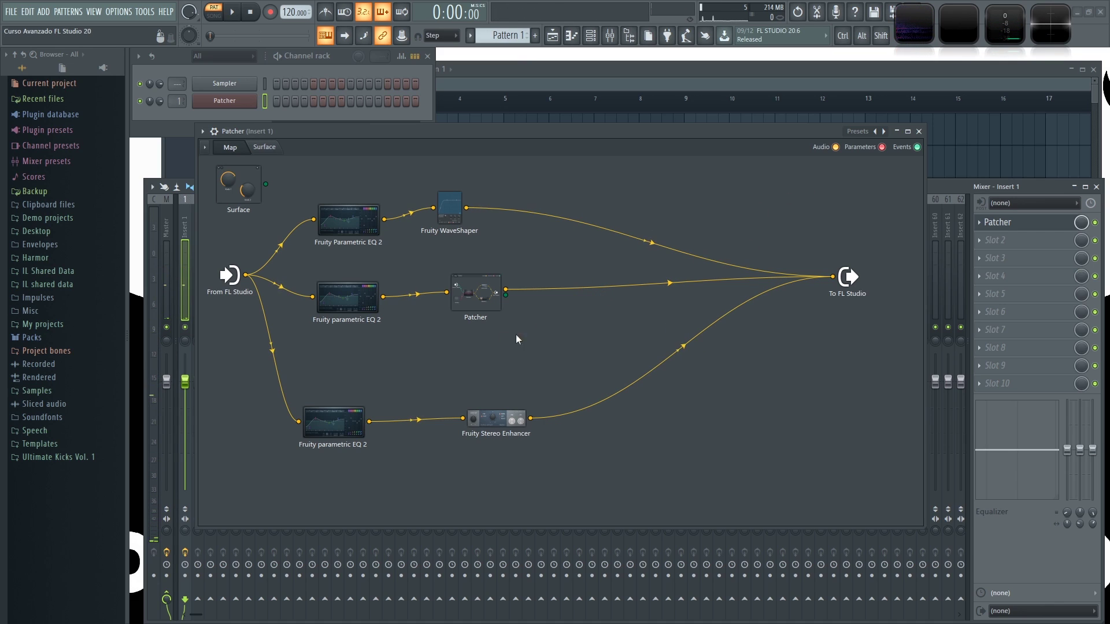
Reset the Insert 1 Patcher to the Default preset, and space From FL Studio and To FL Studio far apart in an enlarged window.
click(858, 131)
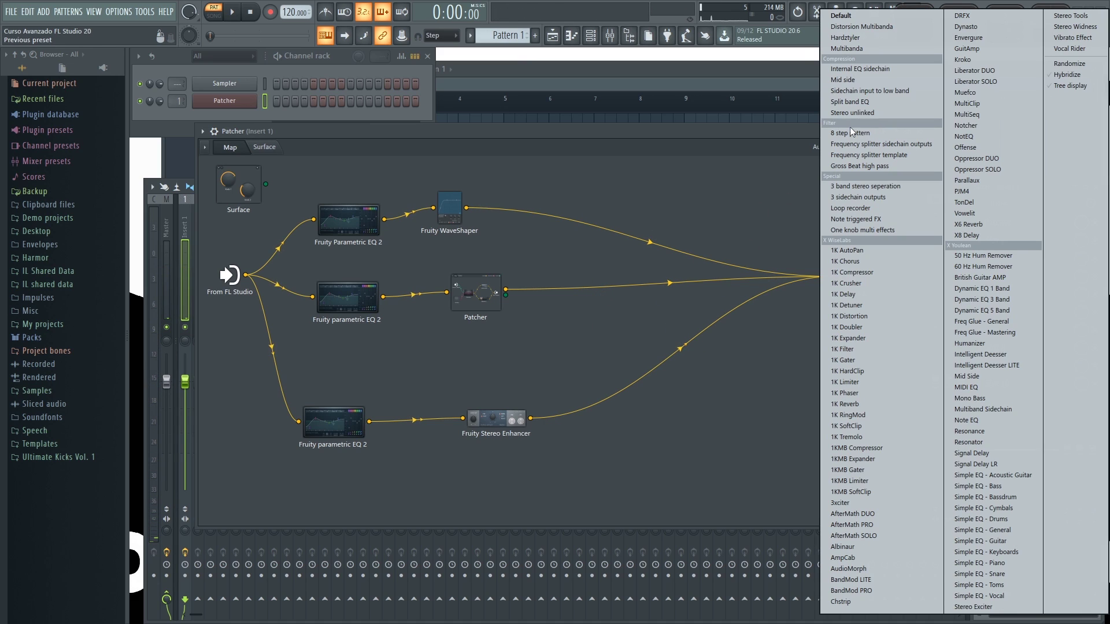
click(843, 19)
drag(455, 130, 533, 124)
drag(671, 423, 936, 471)
drag(635, 123, 541, 139)
drag(516, 278, 772, 304)
drag(221, 280, 215, 314)
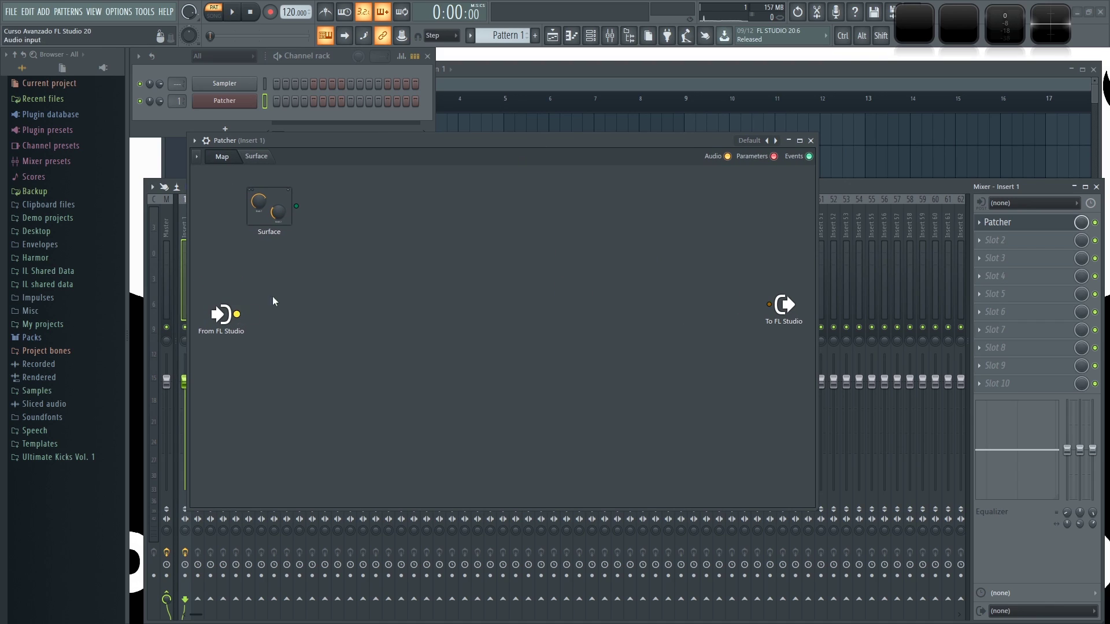
Add a Fruity Parametric EQ 2 and connect it between From FL Studio and To FL Studio.
right_click(297, 328)
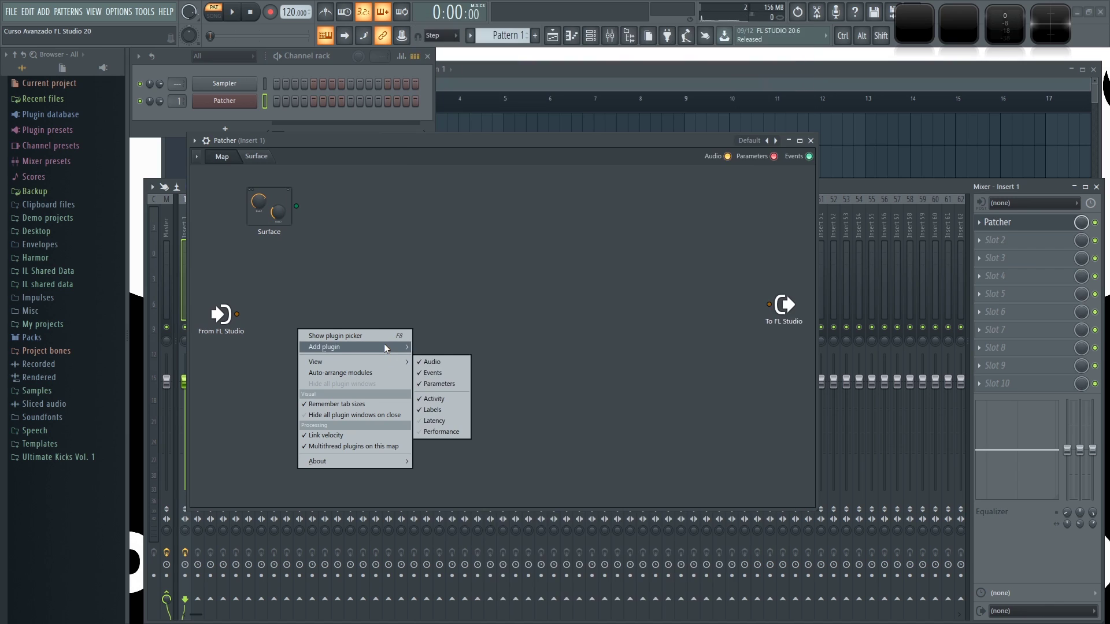
mouse_move(384, 345)
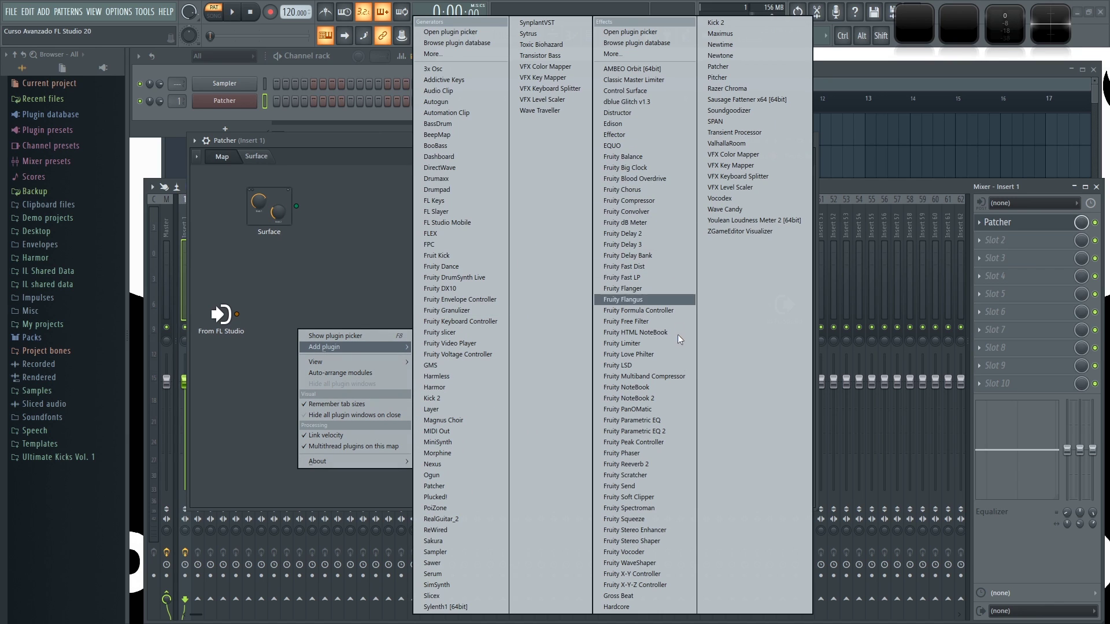
click(663, 433)
drag(333, 311, 323, 311)
Load the Mastering preset 20Hz + 18kHz cut in the Fruity Parametric EQ 2 and close its window.
double_click(322, 311)
right_click(689, 219)
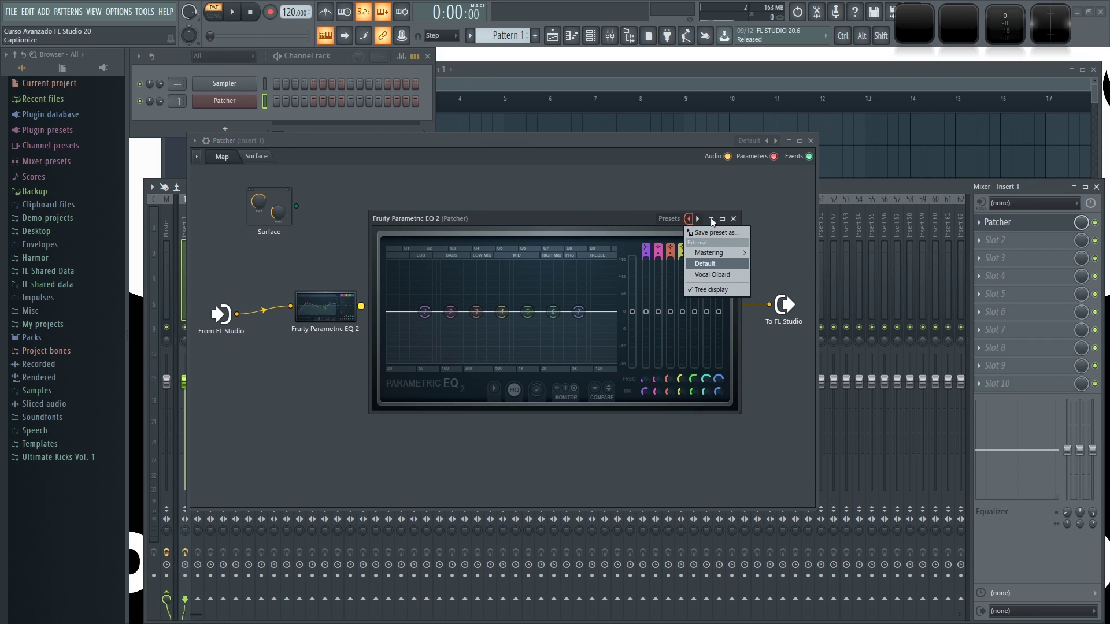
mouse_move(725, 253)
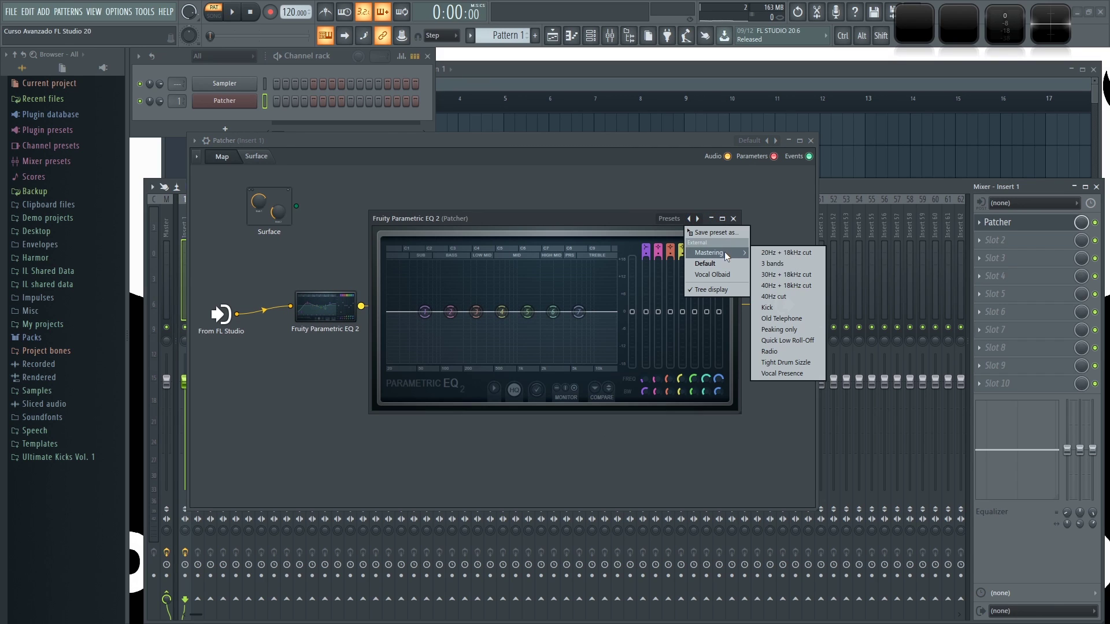
click(796, 252)
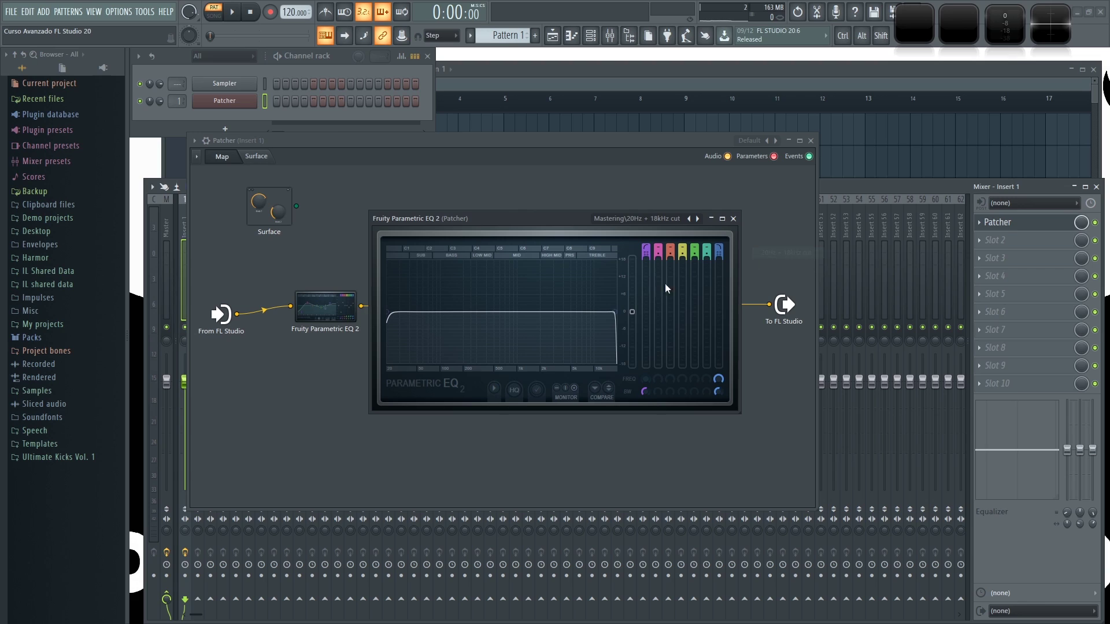
click(733, 218)
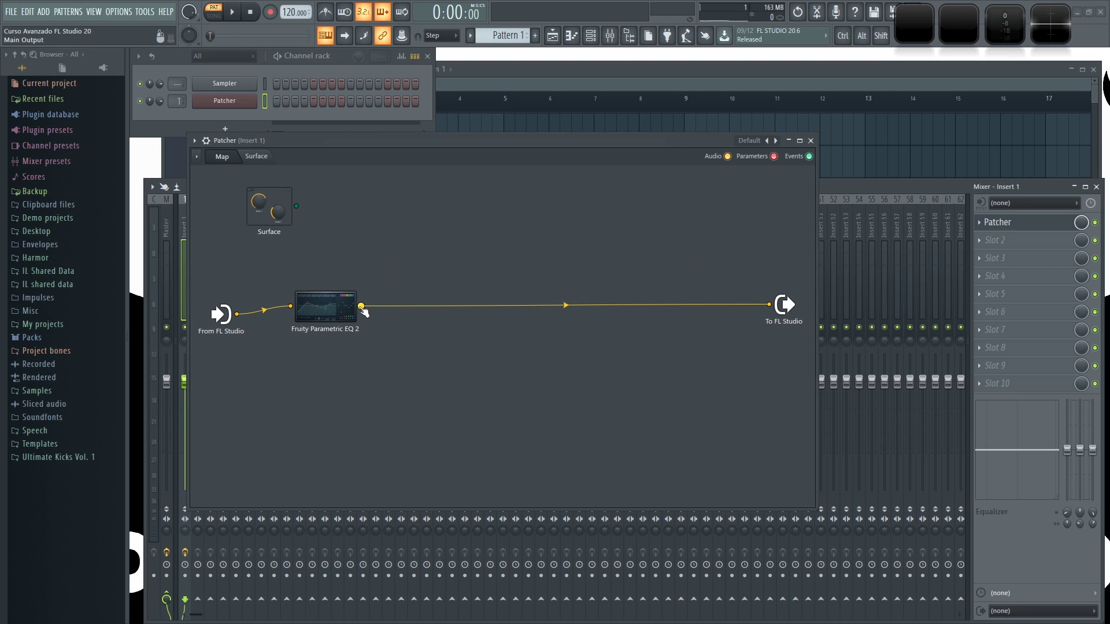
Add an EQUO and reroute the Fruity Parametric EQ 2 output from To FL Studio into it.
drag(329, 312, 321, 313)
right_click(456, 290)
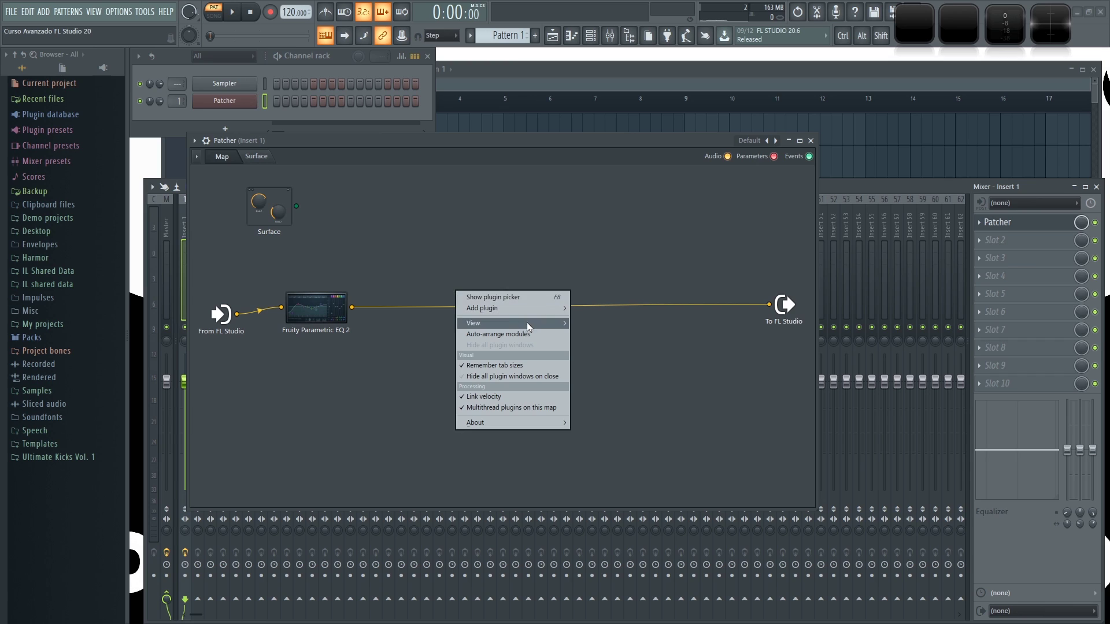
mouse_move(549, 310)
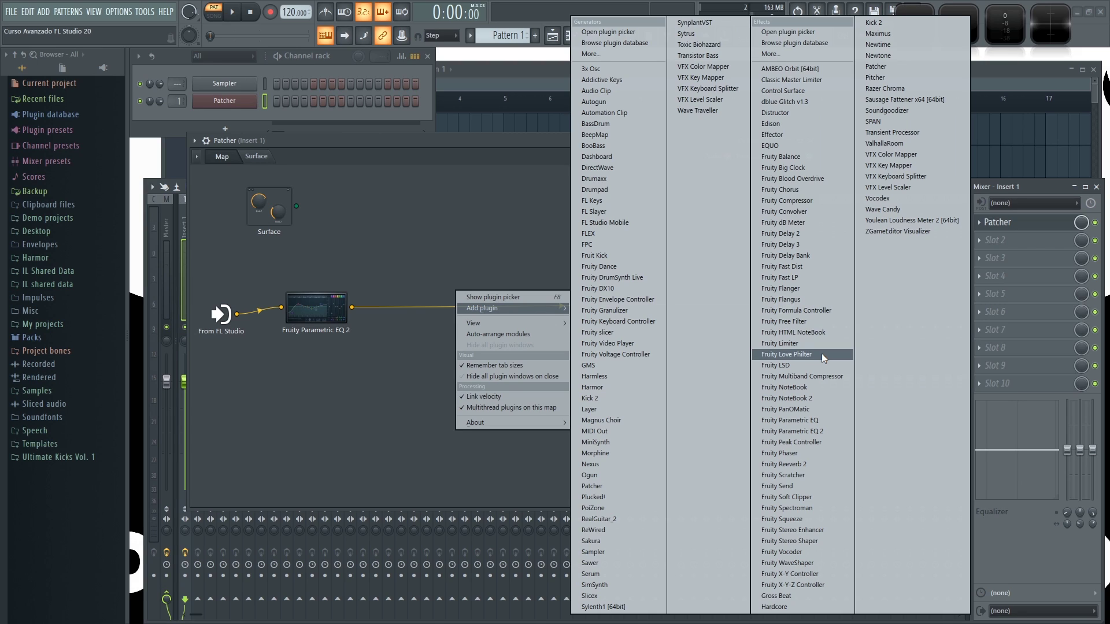
click(779, 145)
drag(459, 292, 442, 278)
drag(769, 305, 410, 279)
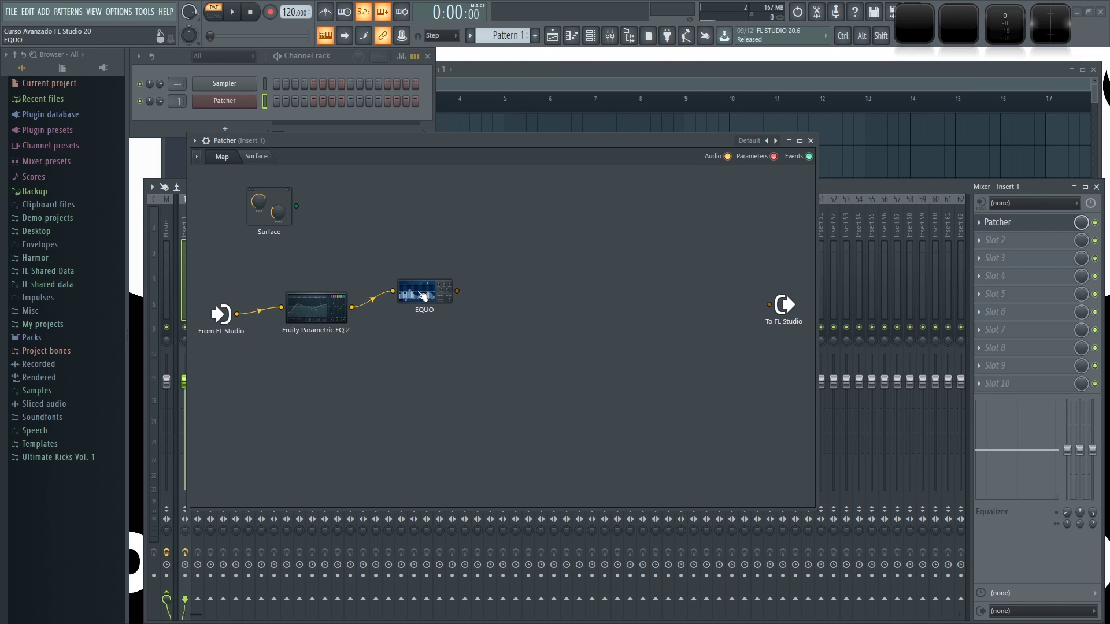
Load the Vocals enhancer preset in the EQUO and close its window.
click(440, 280)
click(678, 243)
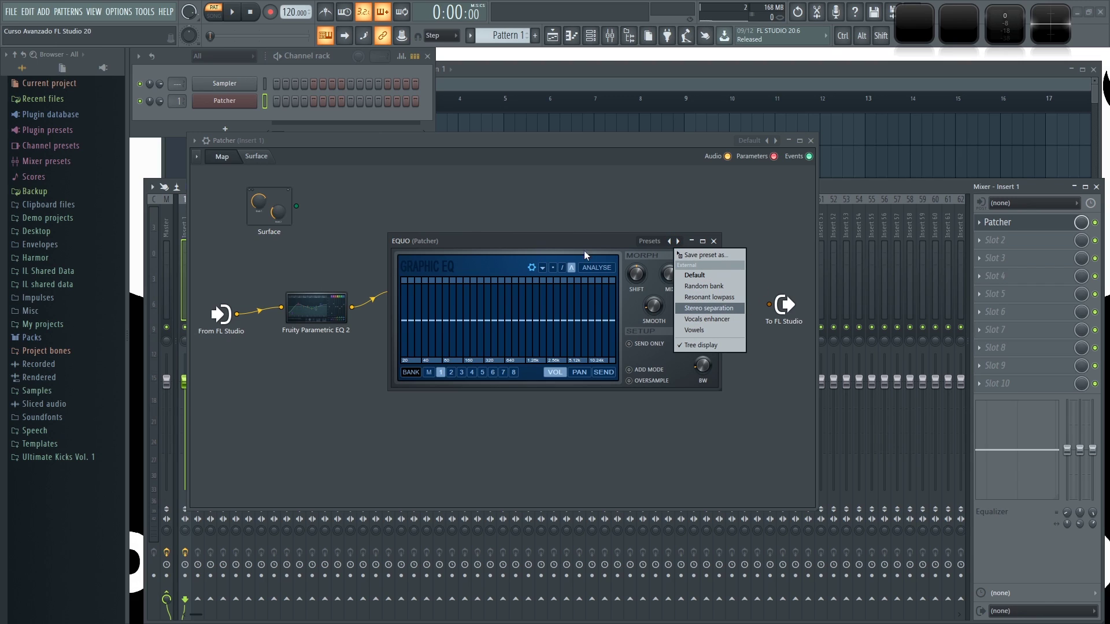
click(706, 319)
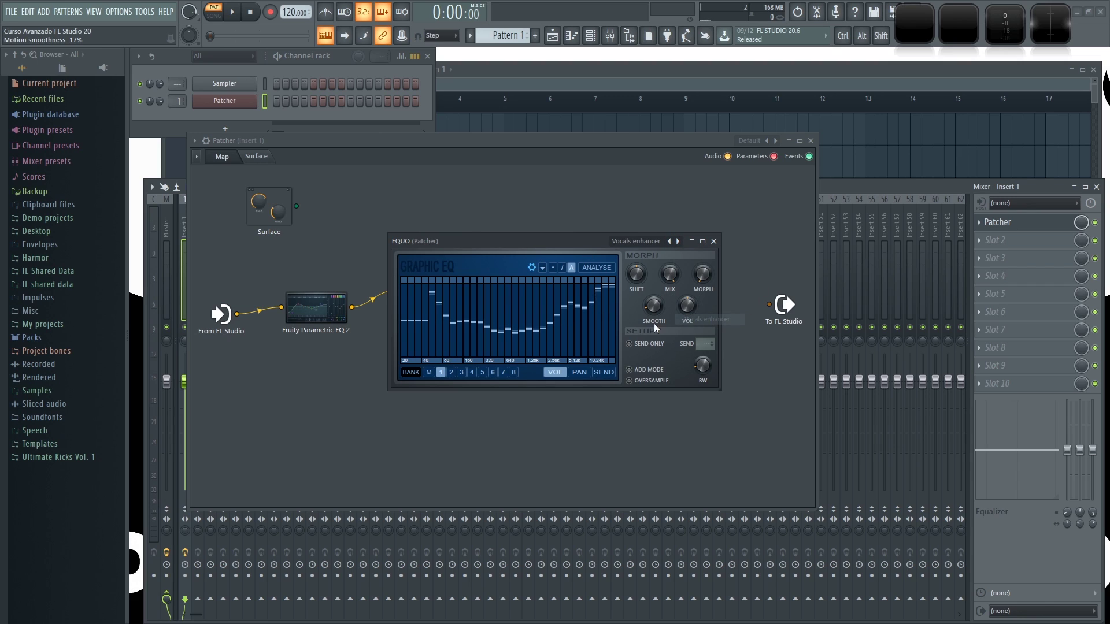
click(715, 242)
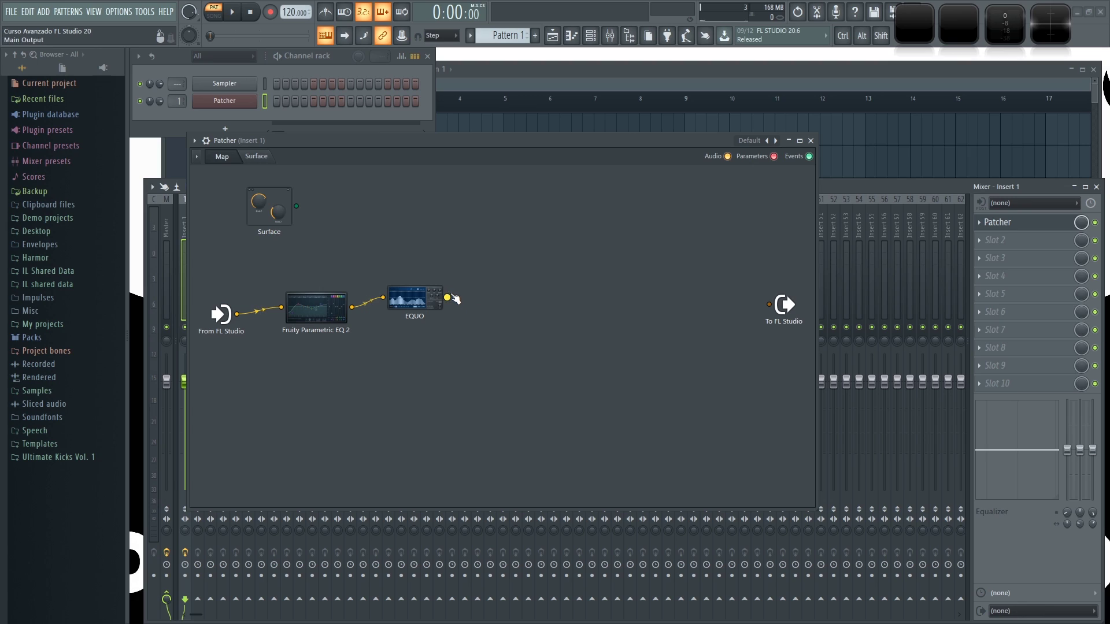
Add a nested Patcher module beside the EQUO in the Insert 1 map.
right_click(487, 303)
click(492, 272)
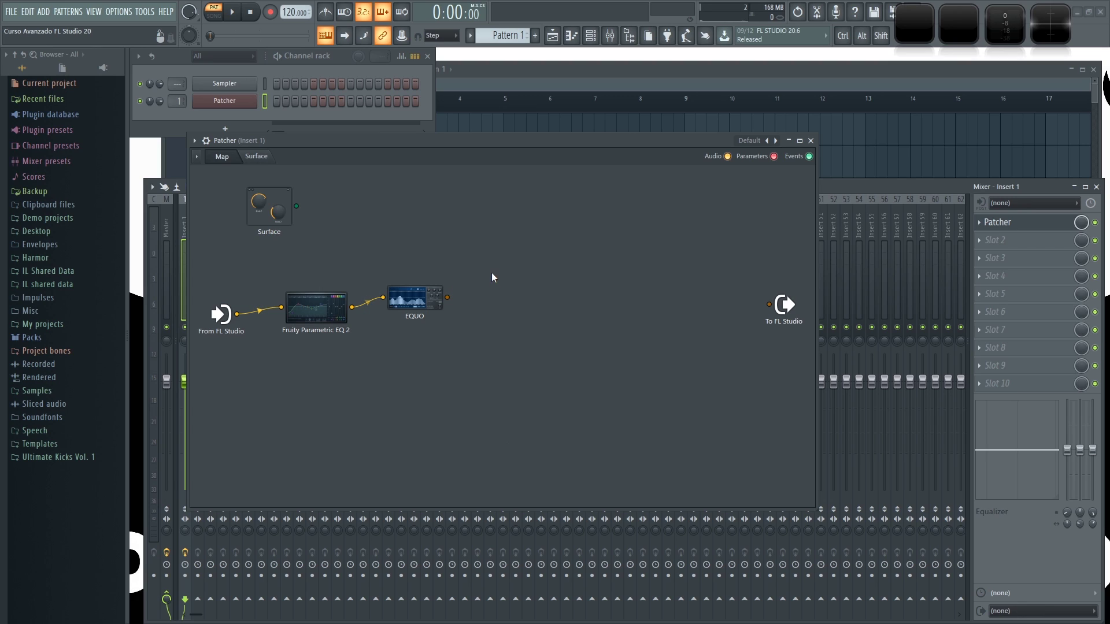
right_click(493, 311)
mouse_move(577, 328)
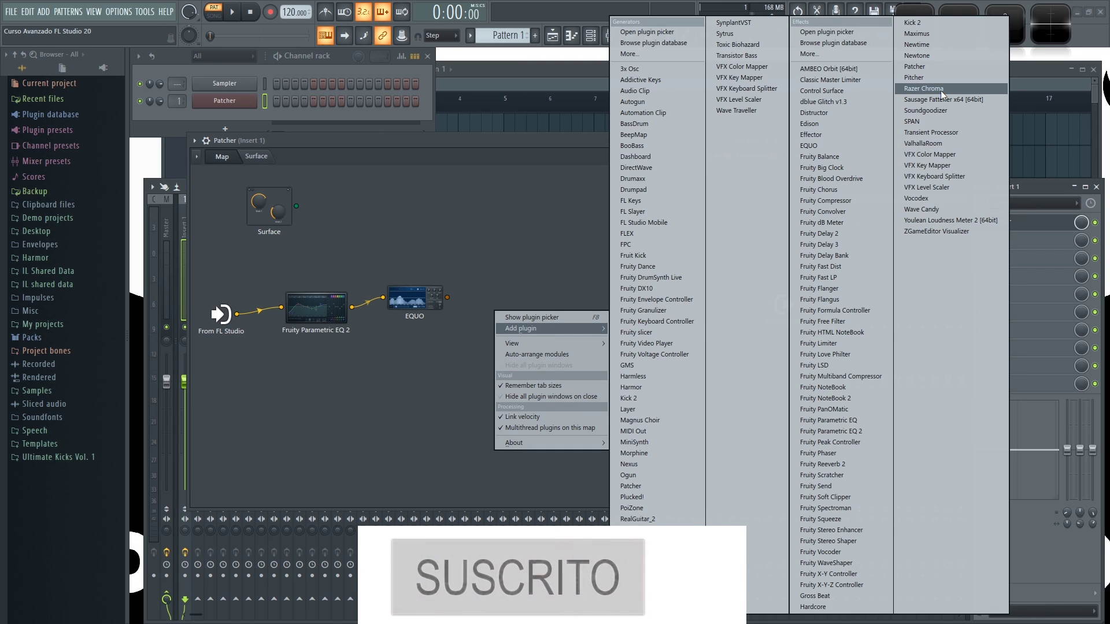
click(927, 67)
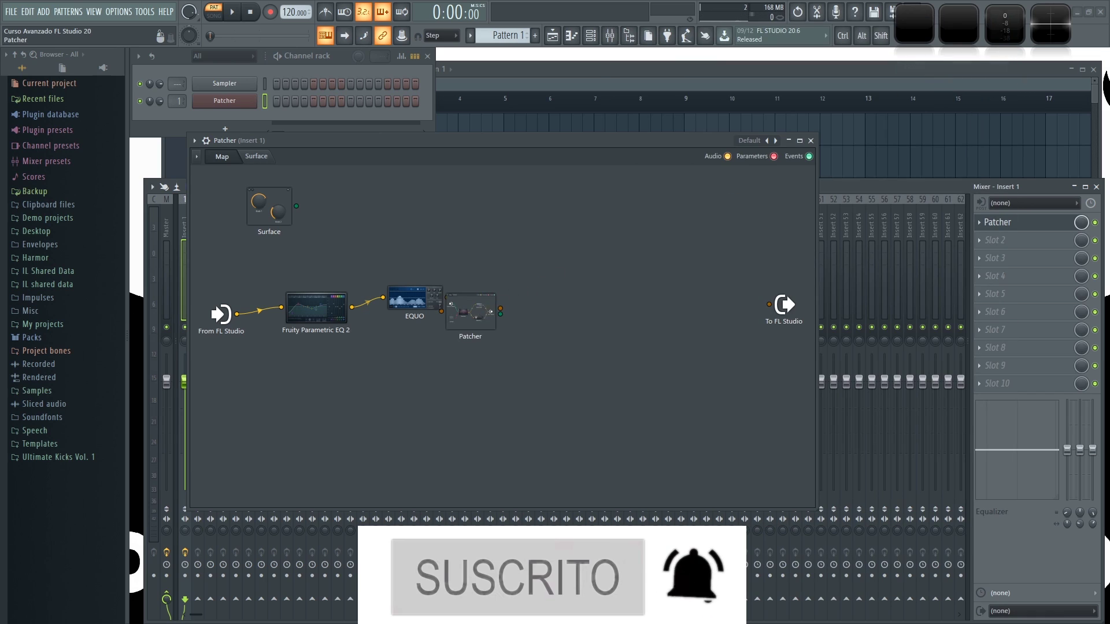
Load the Mid Side preset from the X Youlean category in the nested Patcher.
double_click(491, 296)
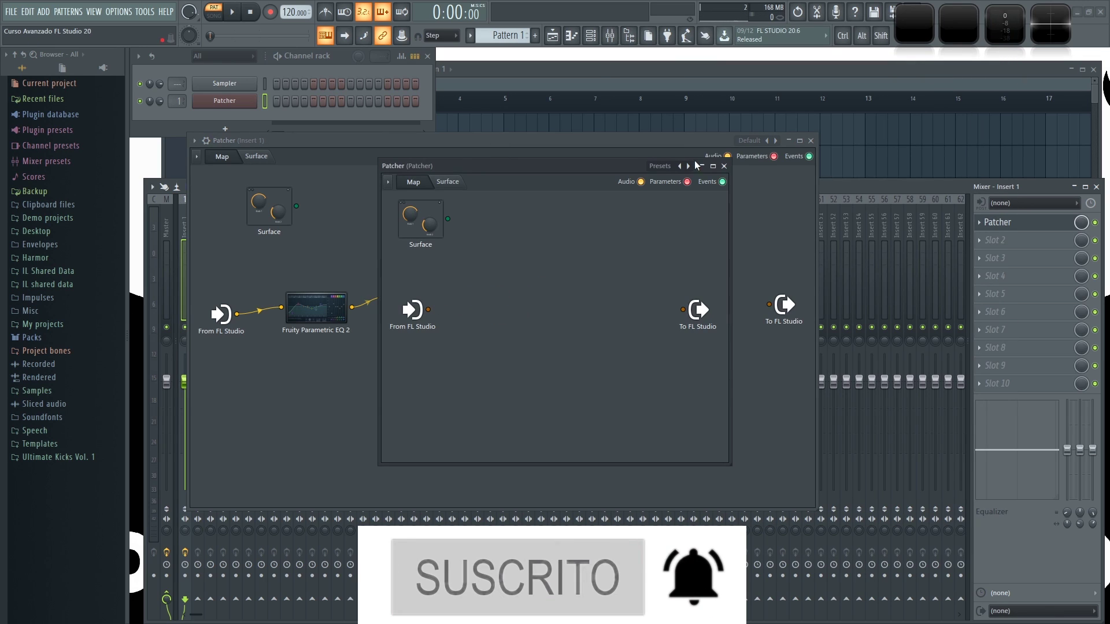
click(685, 166)
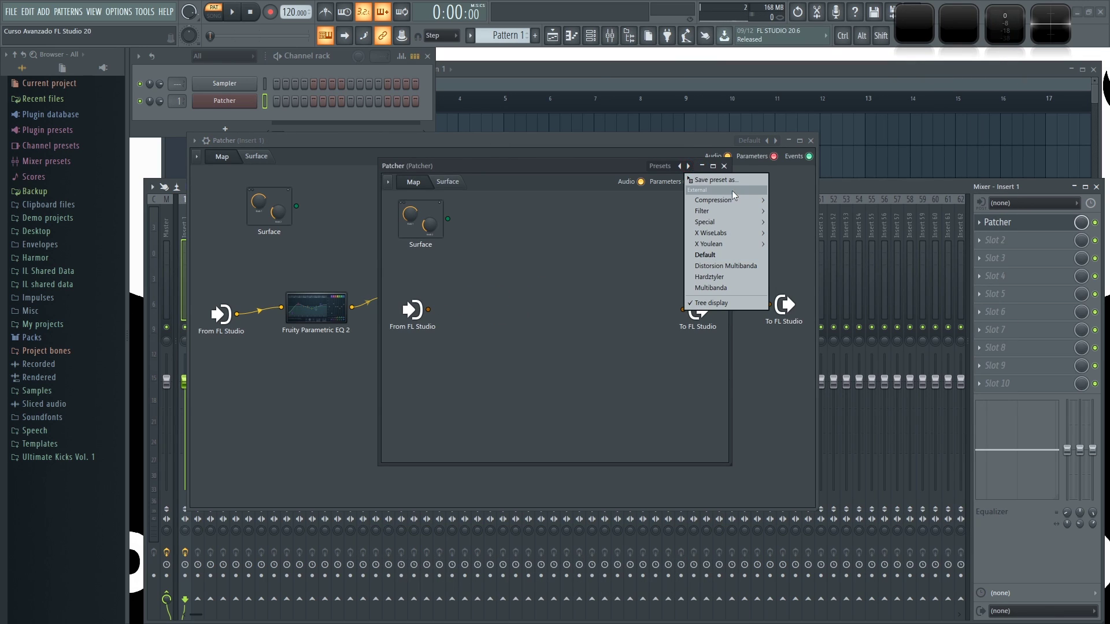
mouse_move(742, 243)
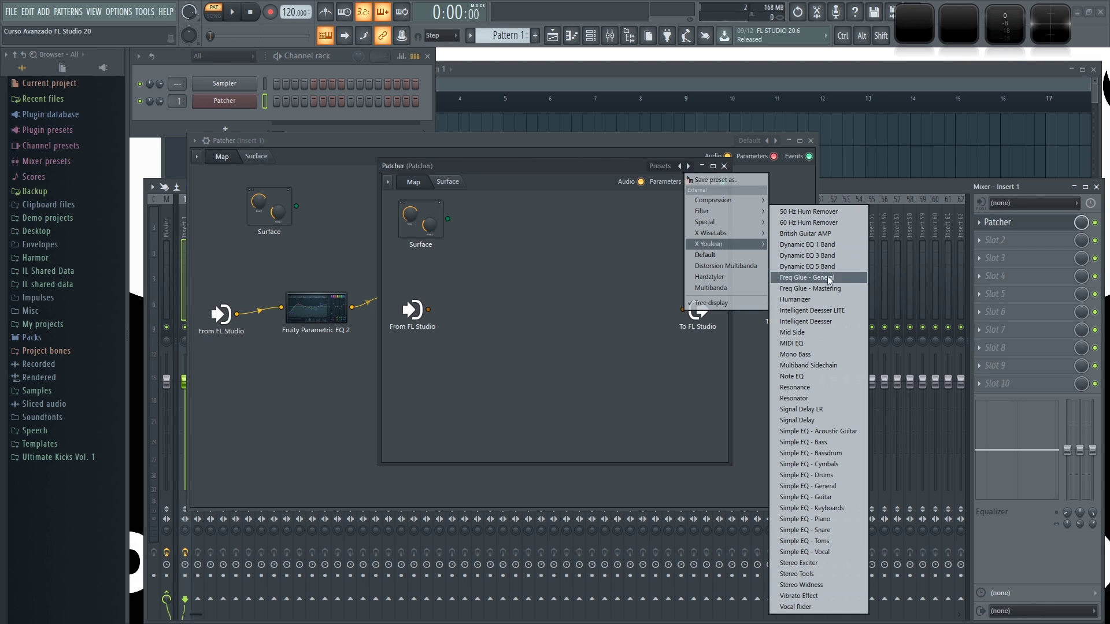
click(805, 333)
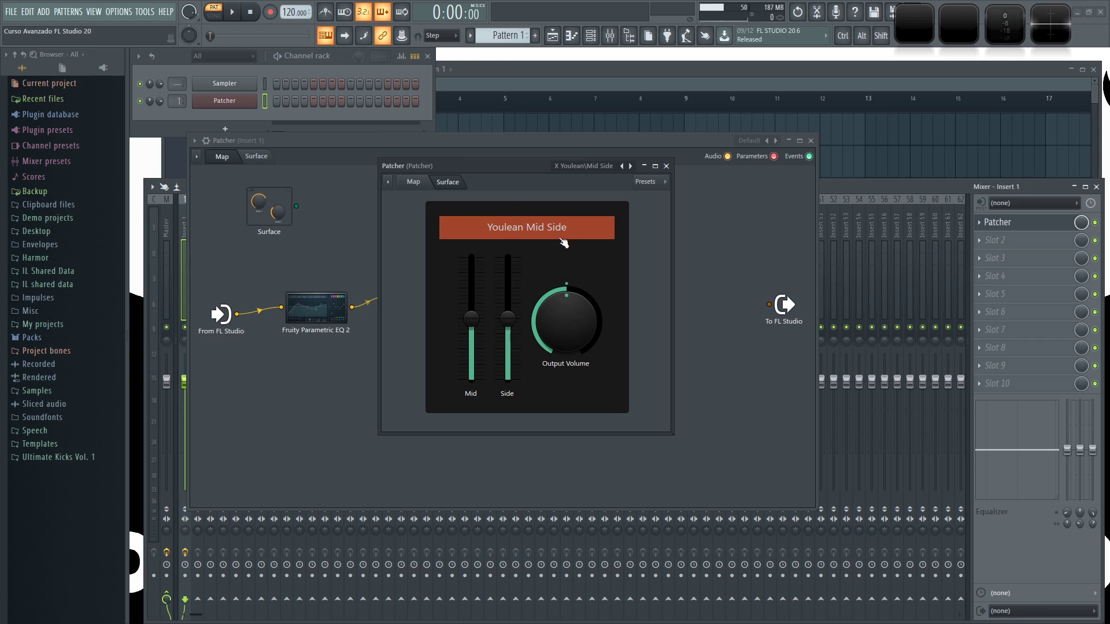
Examine the Mid Side preset's module map and replace the preset with X Youlean MIDI EQ.
click(414, 182)
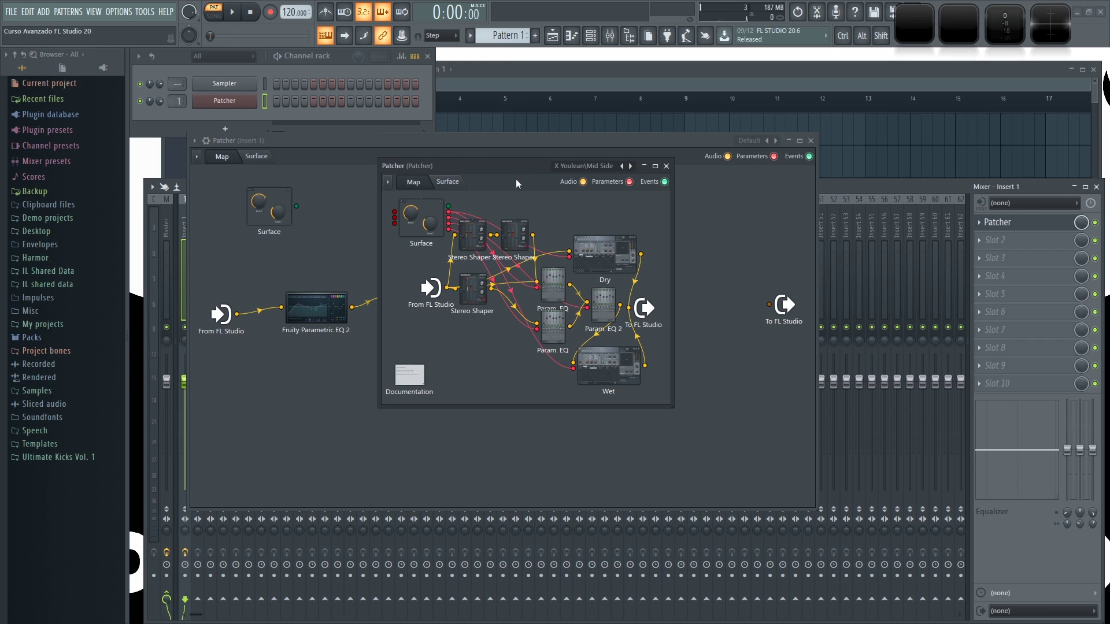
click(448, 183)
right_click(623, 166)
mouse_move(691, 266)
mouse_move(685, 241)
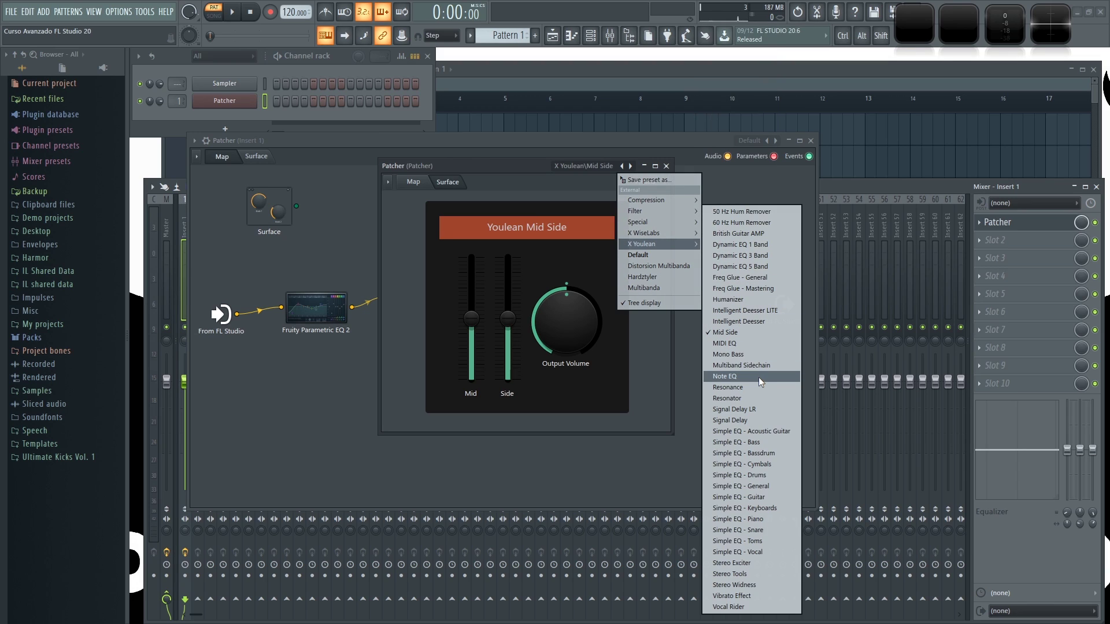
drag(745, 349, 553, 306)
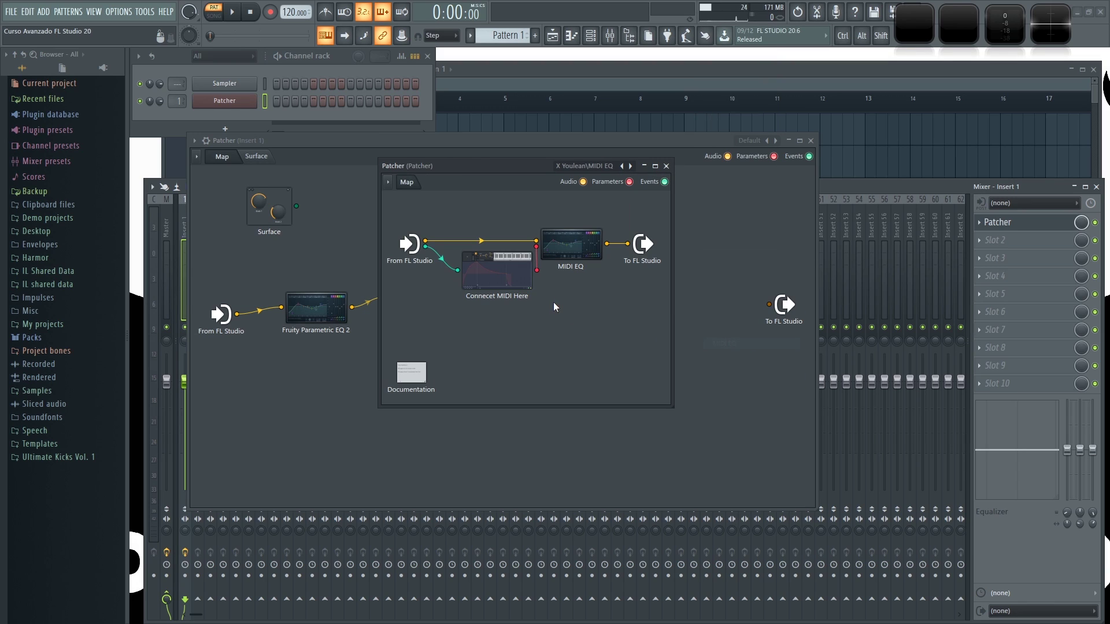
Close the nested Patcher's window and delete its module from the map.
drag(520, 166, 528, 206)
click(622, 208)
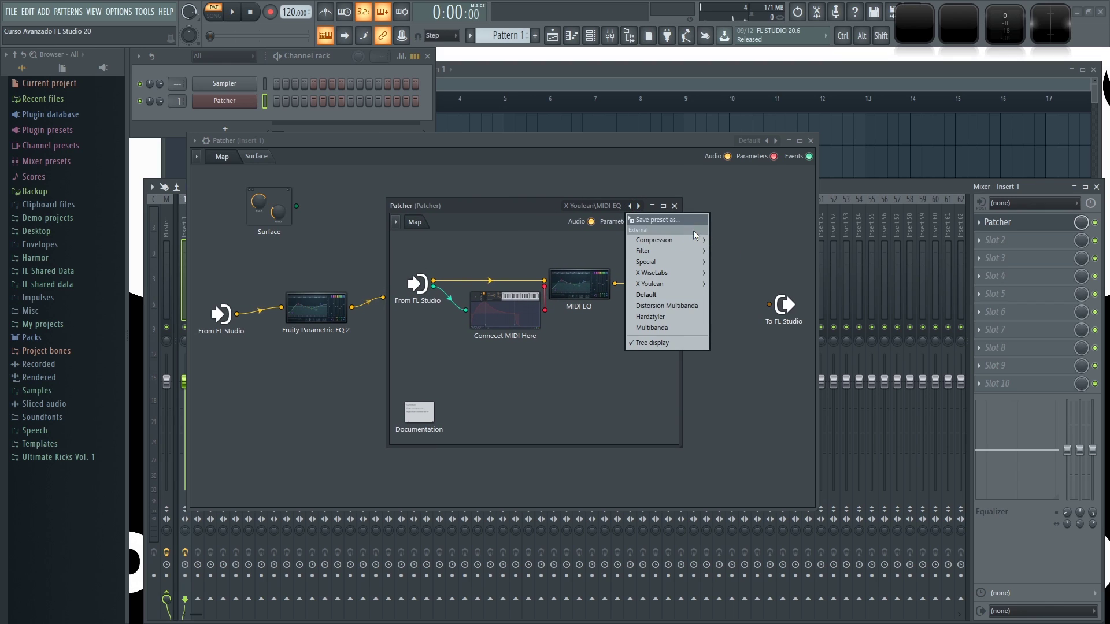
mouse_move(693, 235)
click(585, 201)
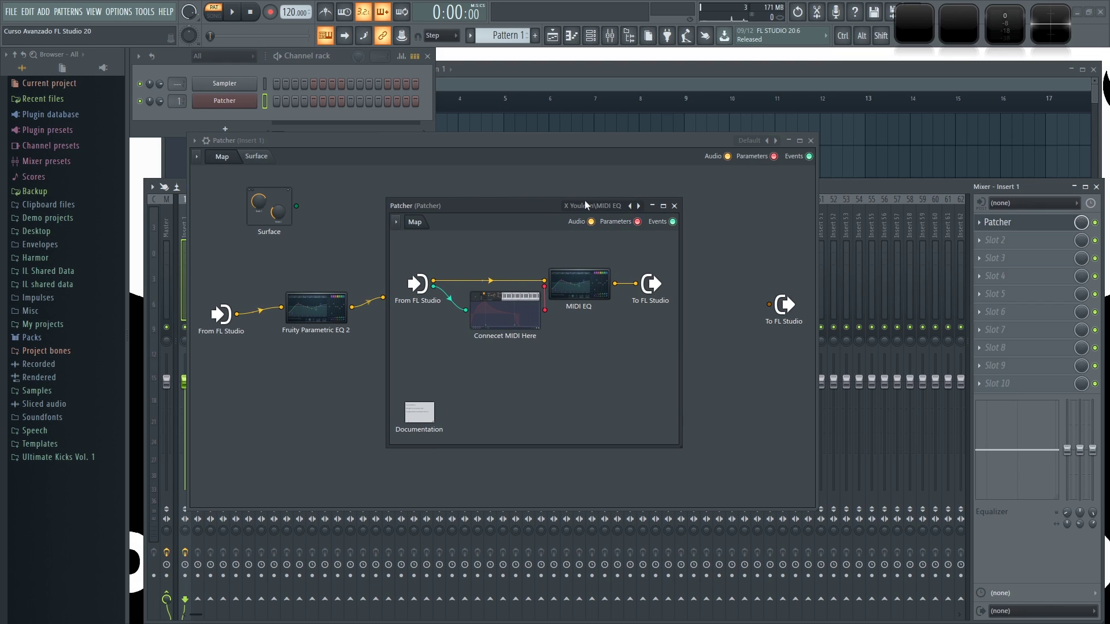
click(674, 206)
right_click(501, 299)
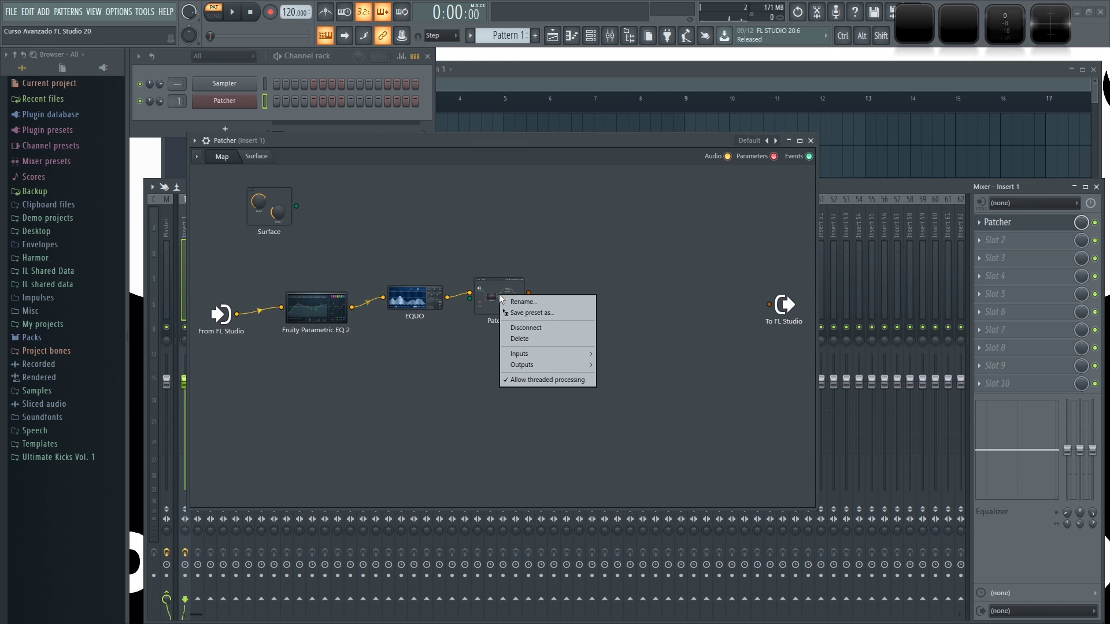
click(528, 339)
Add a Fruity Stereo Shaper to the map after the EQUO.
right_click(508, 303)
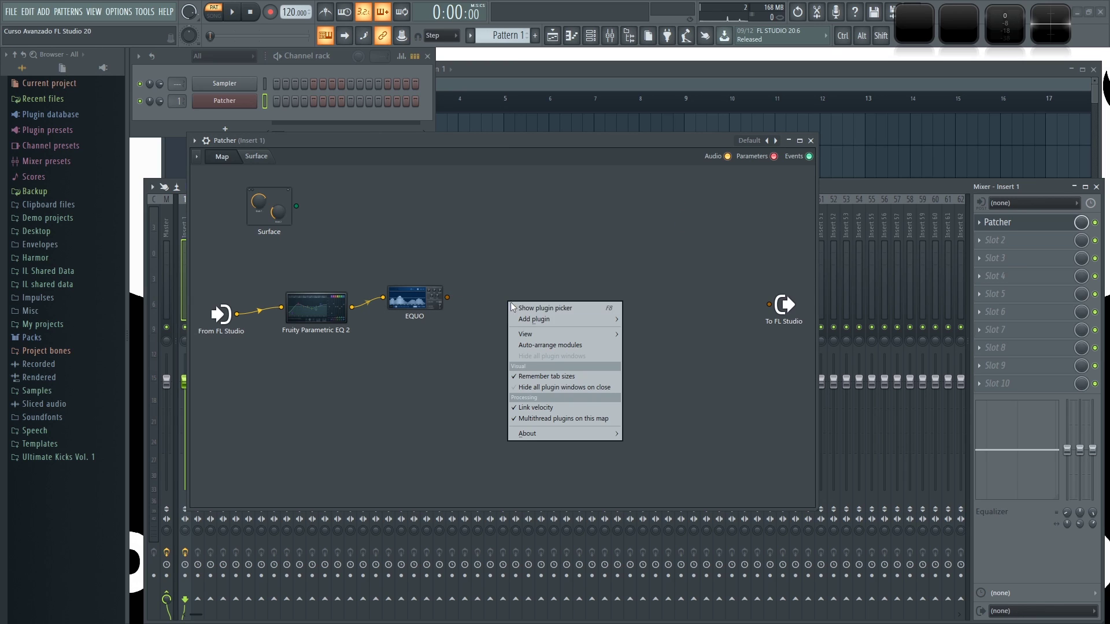
mouse_move(592, 328)
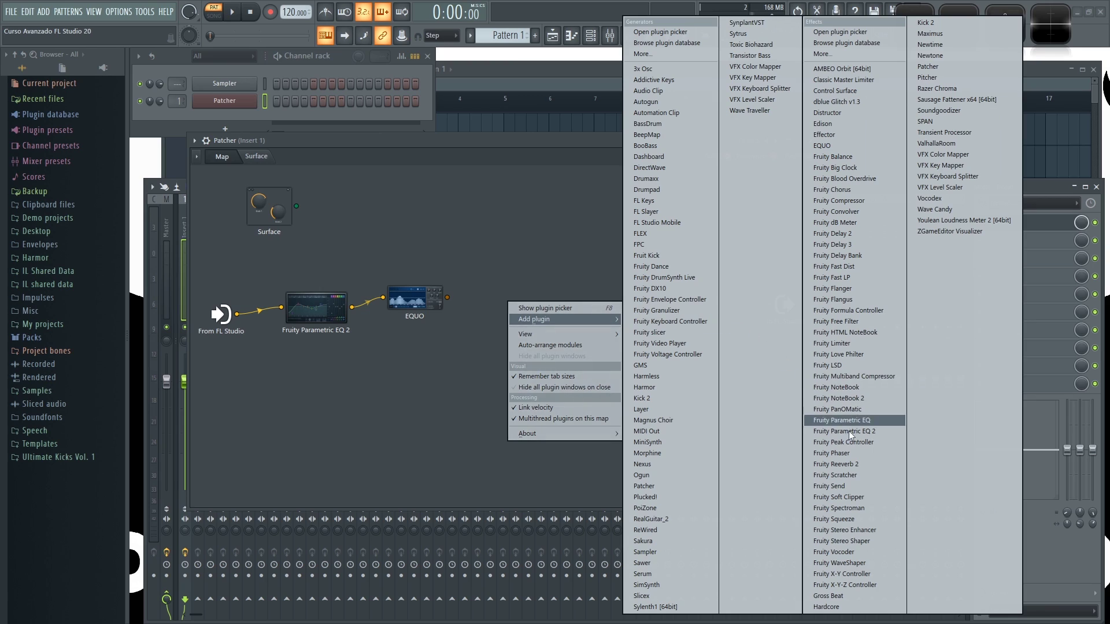
click(851, 541)
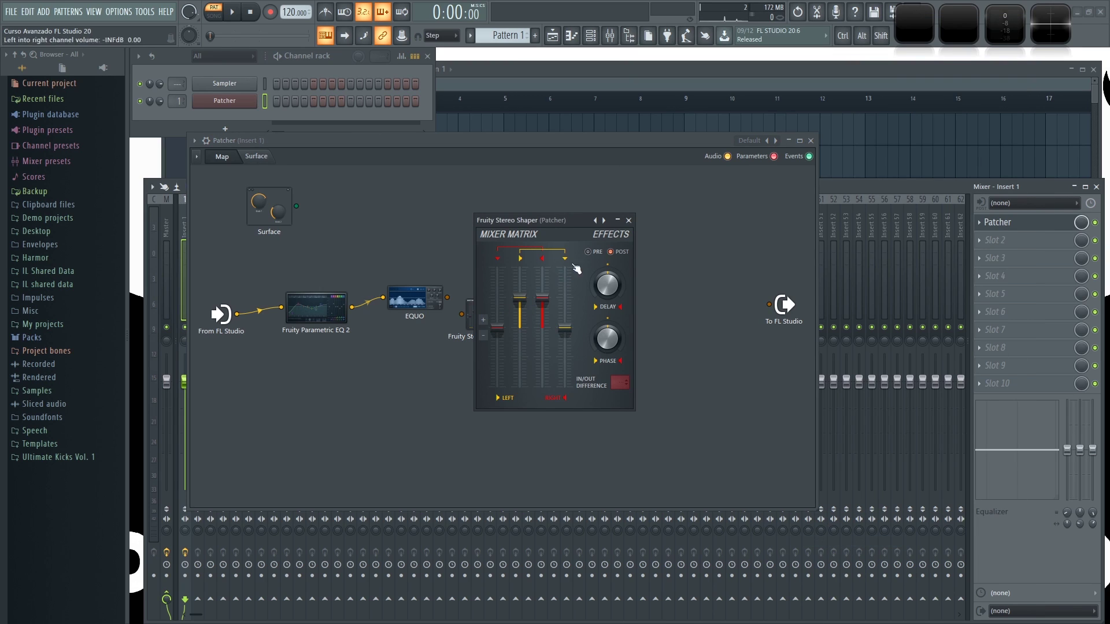
Load the Mid - aSide splitter mixing preset in the Fruity Stereo Shaper and place the module on the EQUO's output.
click(604, 221)
mouse_move(640, 265)
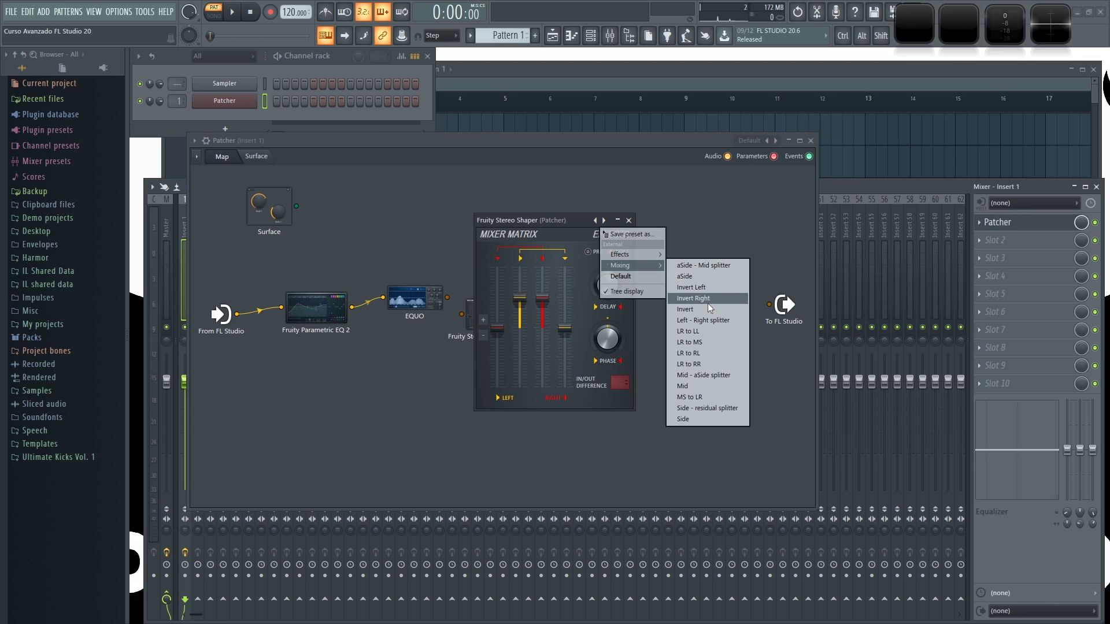
click(695, 376)
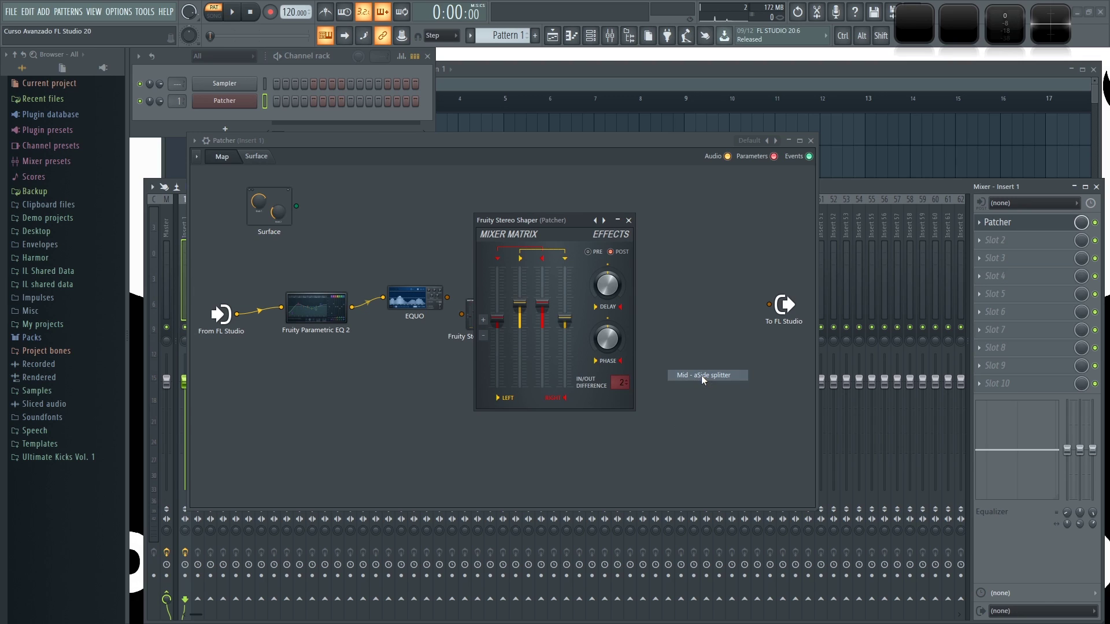
click(629, 220)
mouse_move(479, 312)
mouse_down()
mouse_move(498, 295)
mouse_move(463, 298)
mouse_move(493, 312)
mouse_up()
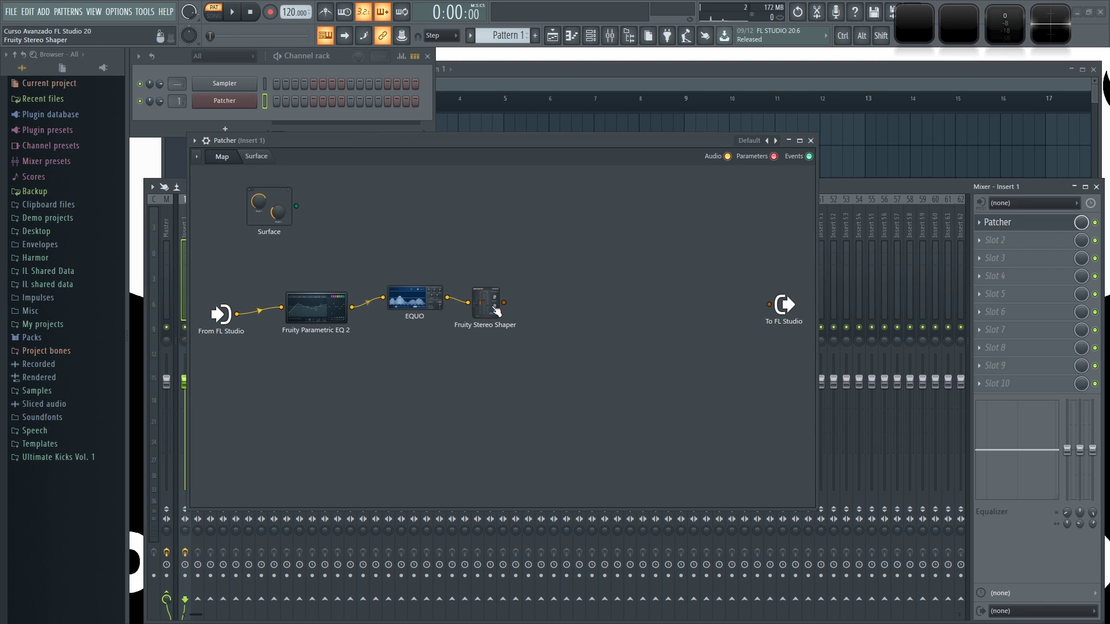
Add two Fruity Limiters beyond the Fruity Stereo Shaper, one above and one below the signal line.
right_click(560, 299)
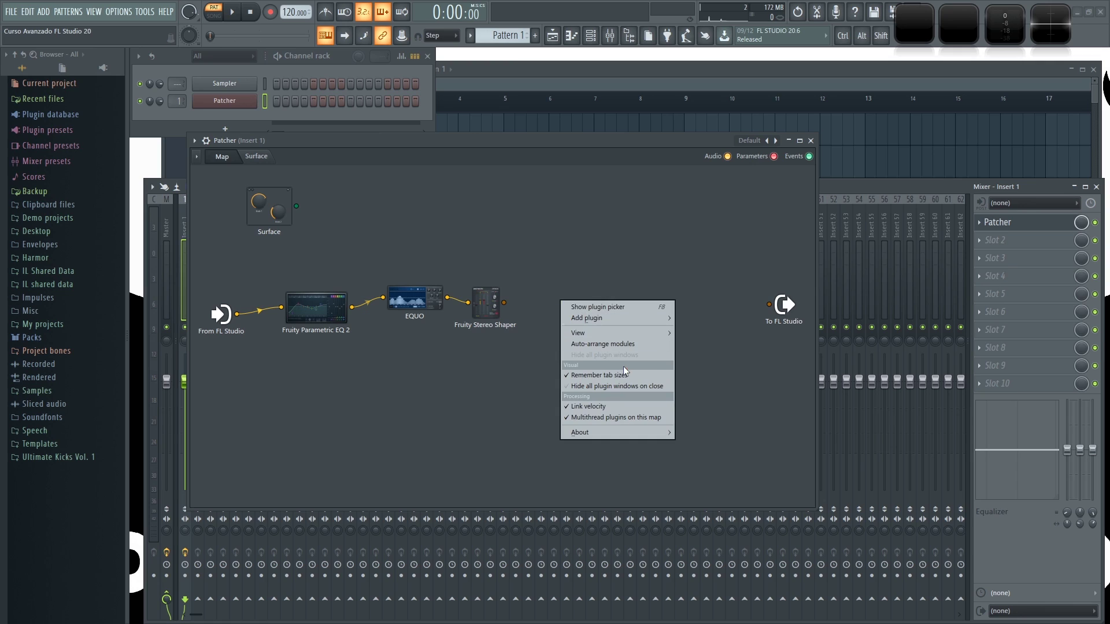
mouse_move(656, 318)
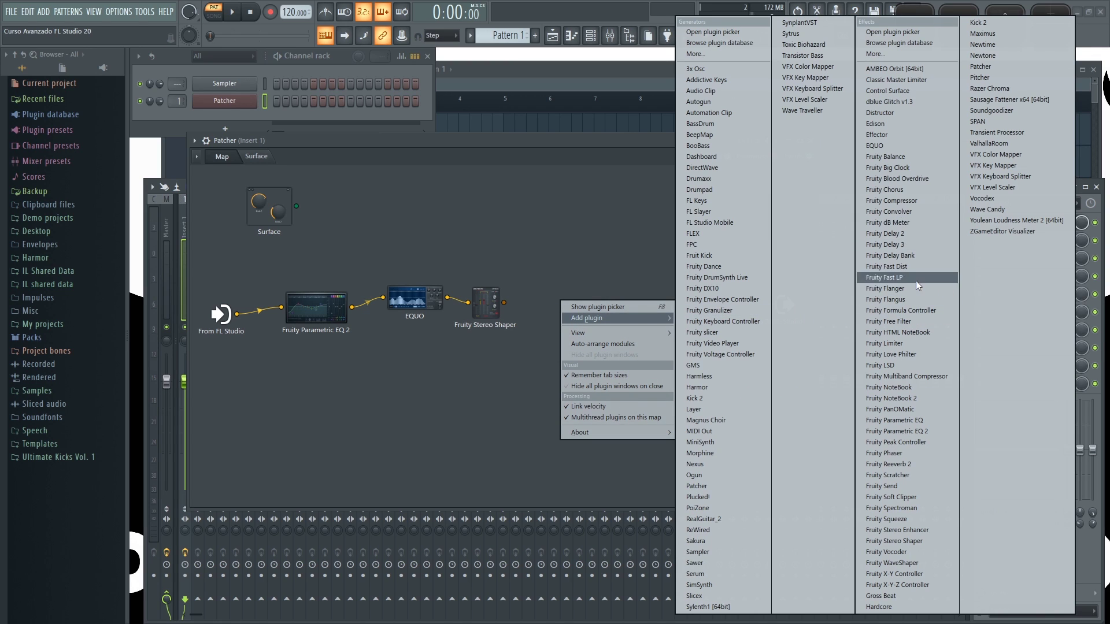
click(903, 343)
drag(474, 323, 581, 250)
right_click(581, 250)
click(596, 266)
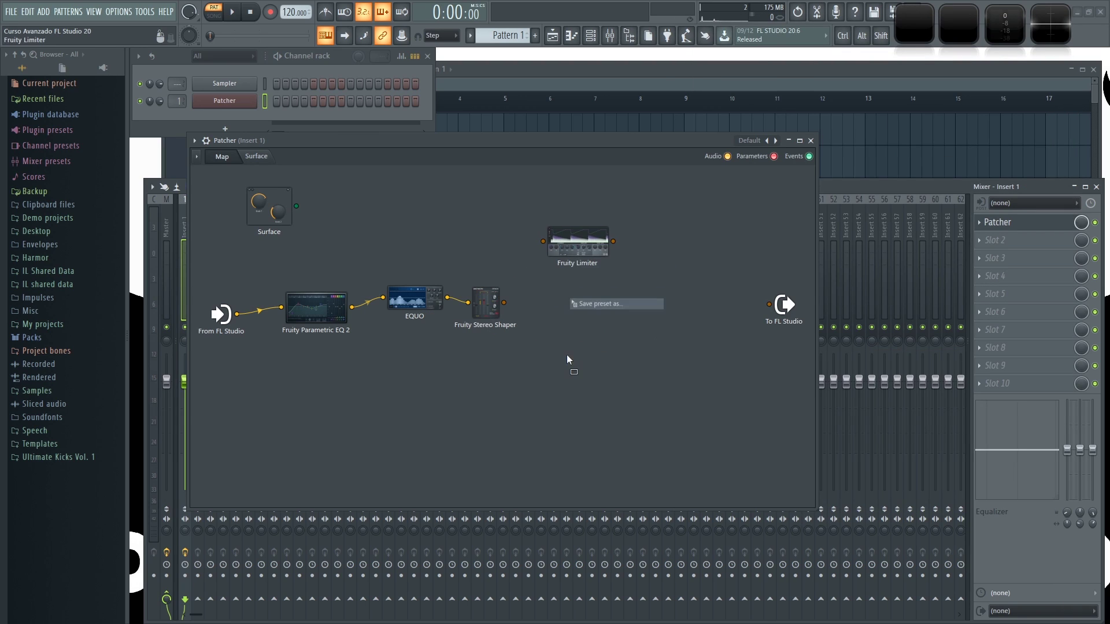
drag(576, 355, 592, 358)
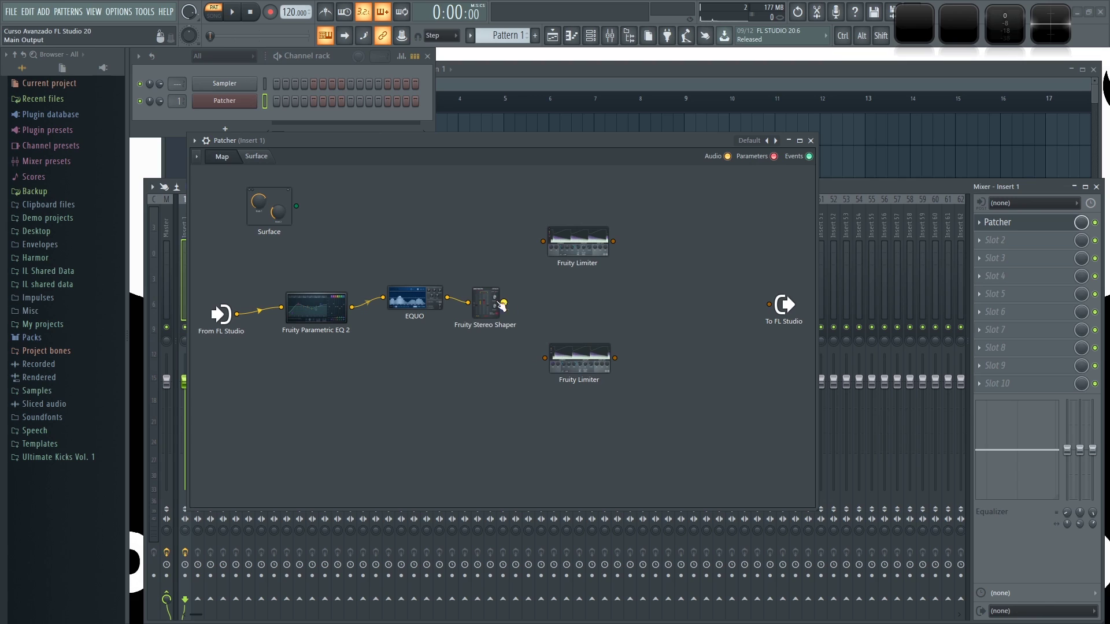
Activate the Fruity Stereo Shaper's Send 1 audio output and check the In/Out difference number in its window.
right_click(481, 299)
mouse_move(553, 369)
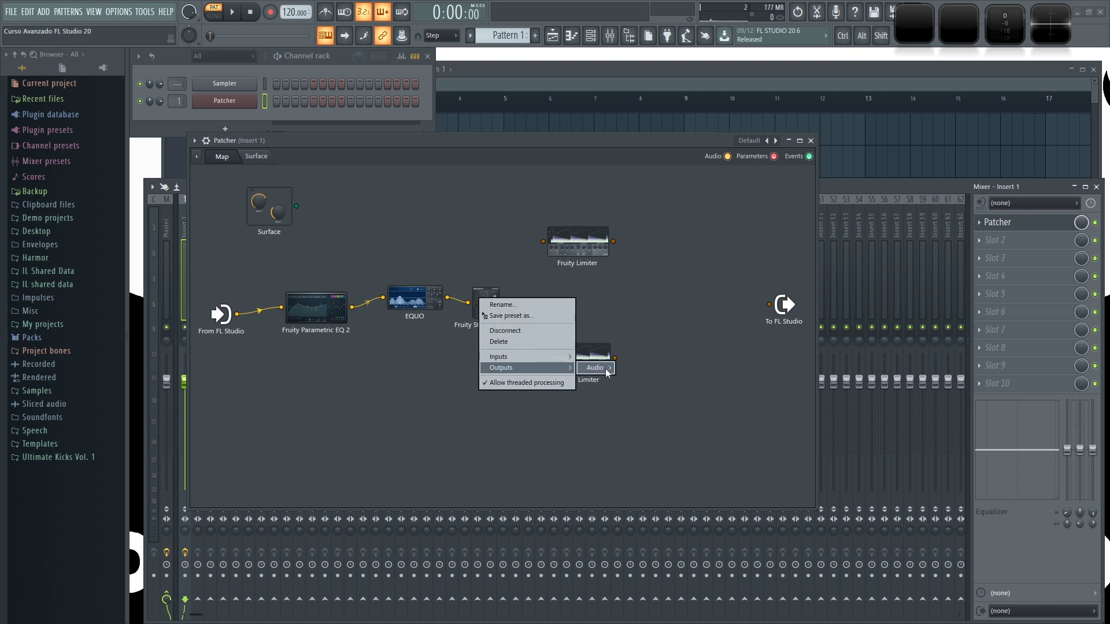
mouse_move(601, 368)
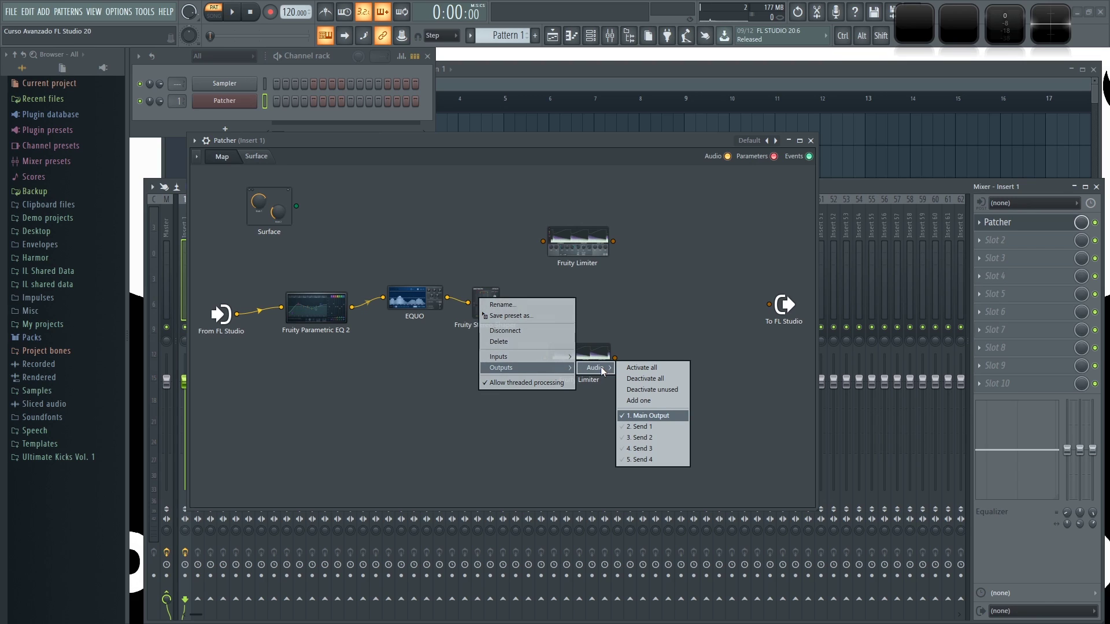
click(660, 416)
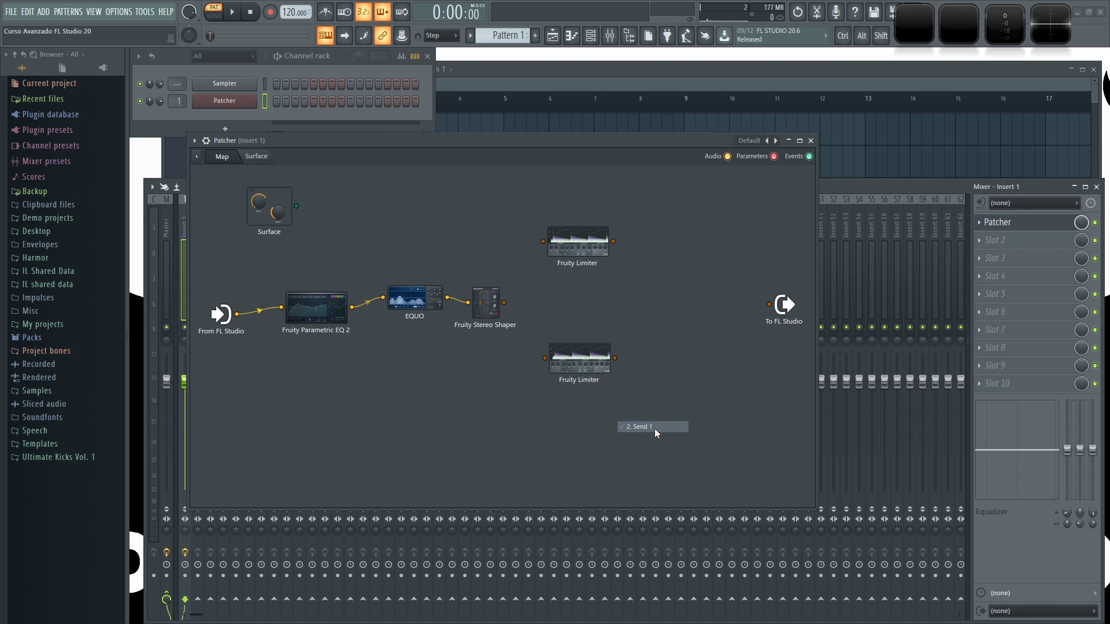
click(486, 303)
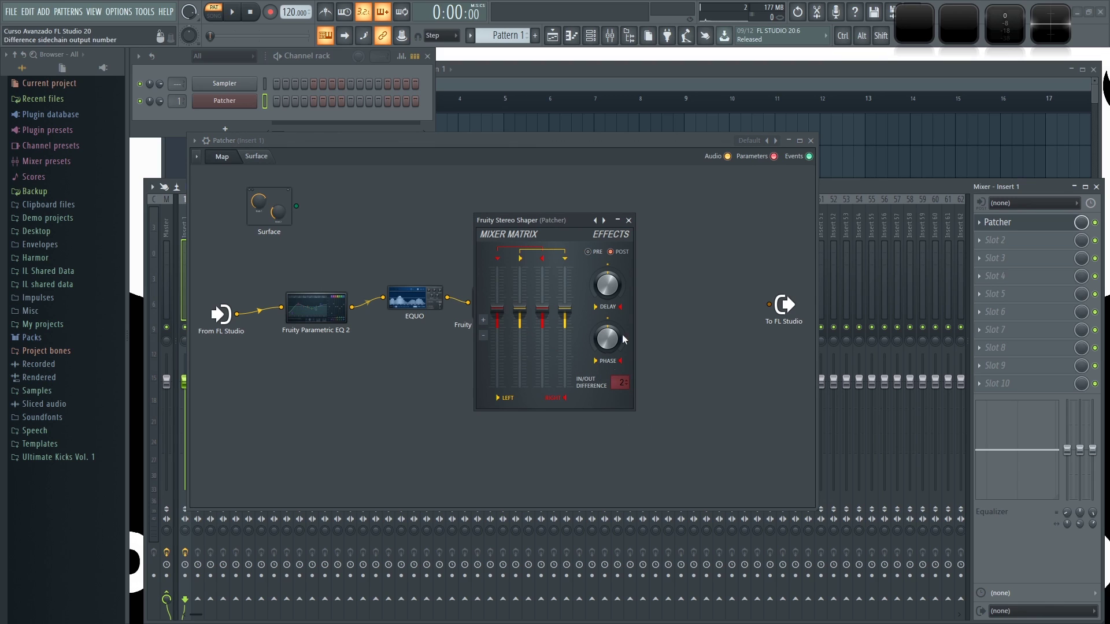
click(629, 221)
Activate the Fruity Stereo Shaper's Send 2 audio output and deactivate Send 1.
right_click(489, 303)
mouse_move(553, 369)
mouse_move(599, 368)
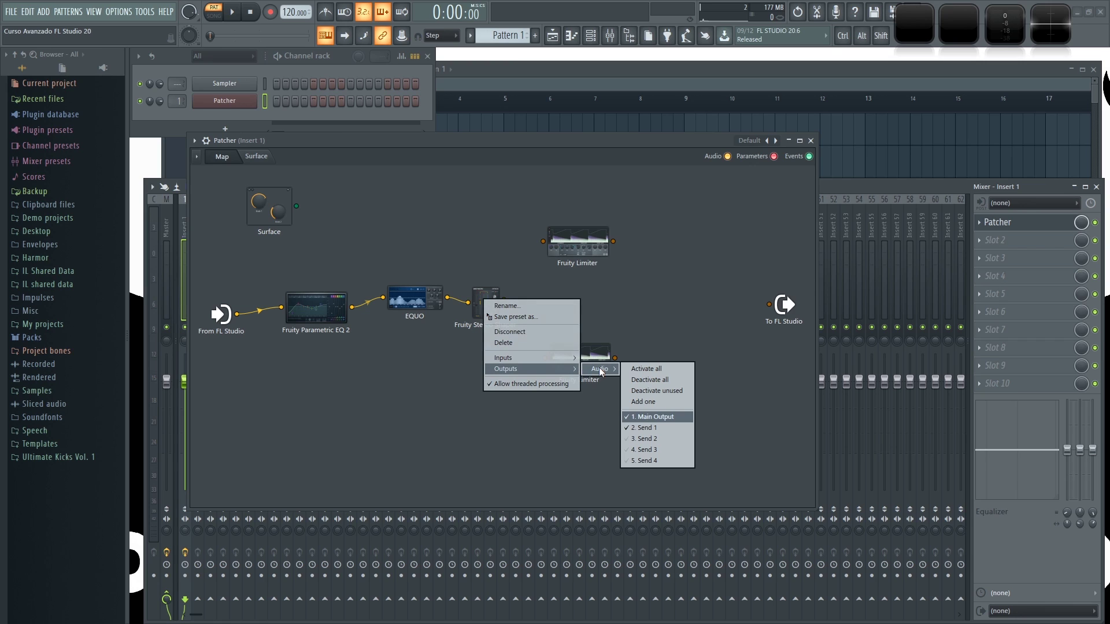
click(659, 439)
right_click(487, 305)
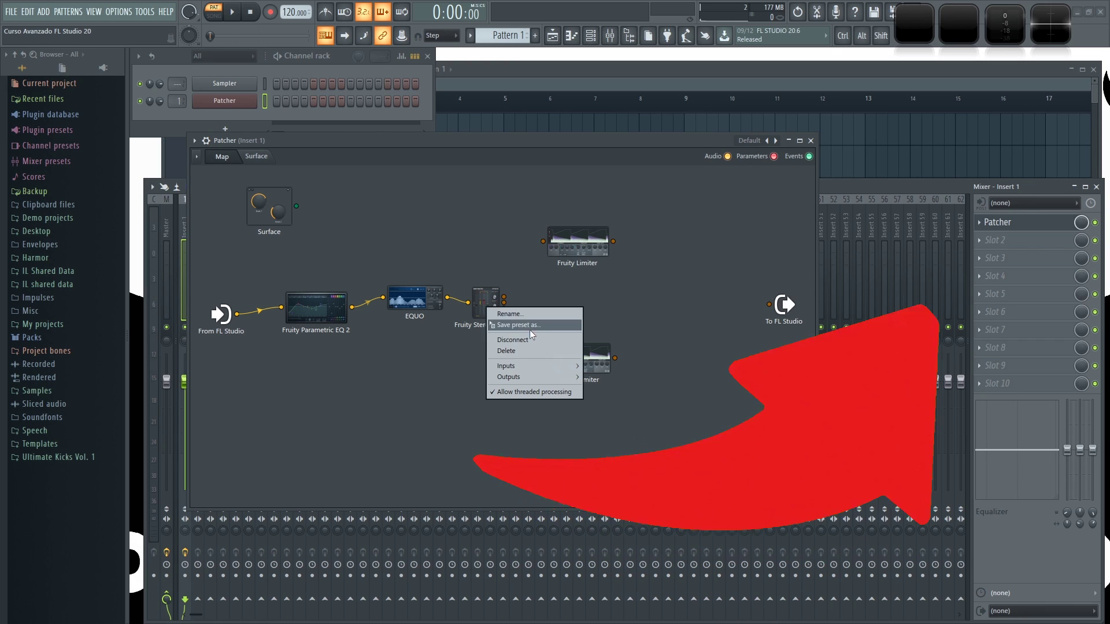
mouse_move(565, 377)
mouse_move(603, 374)
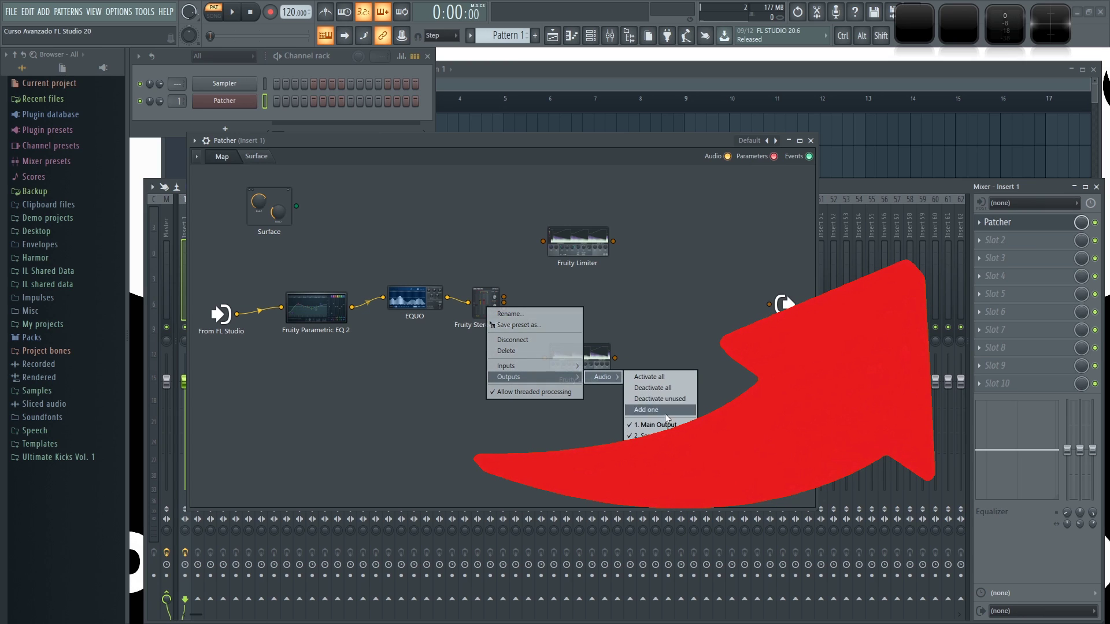
click(653, 436)
Connect the Fruity Stereo Shaper's main output to the upper Fruity Limiter and its Send 2 output to the lower one.
drag(504, 299, 544, 241)
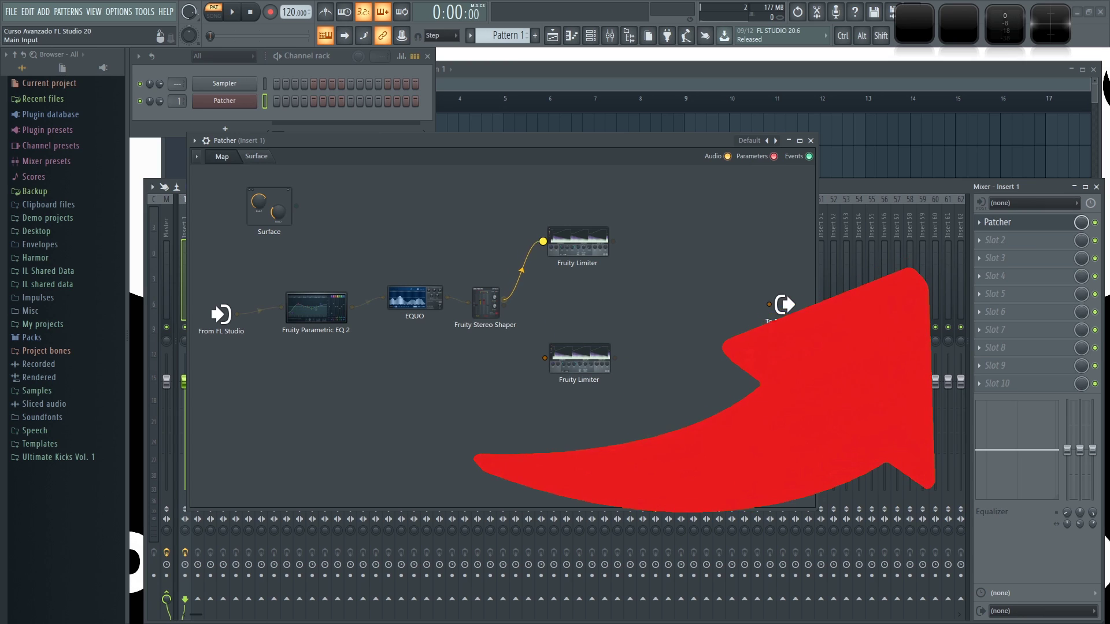
drag(505, 307, 545, 358)
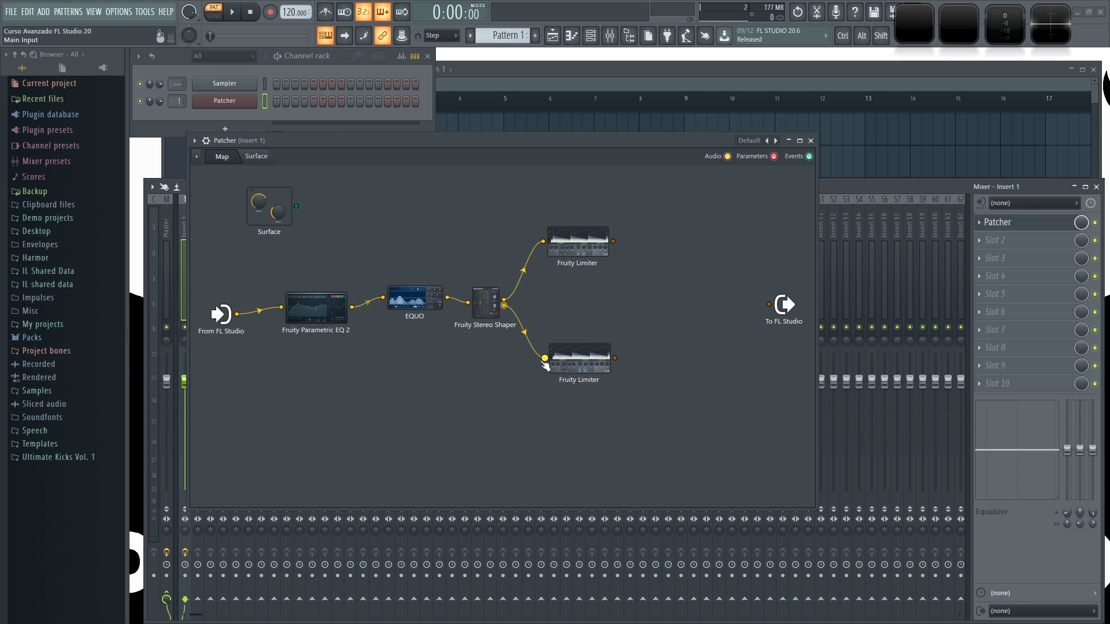
Rearrange the map by lowering the upper Fruity Limiter and shifting the Fruity Parametric EQ 2 and EQUO closer to From FL Studio.
drag(572, 259, 572, 278)
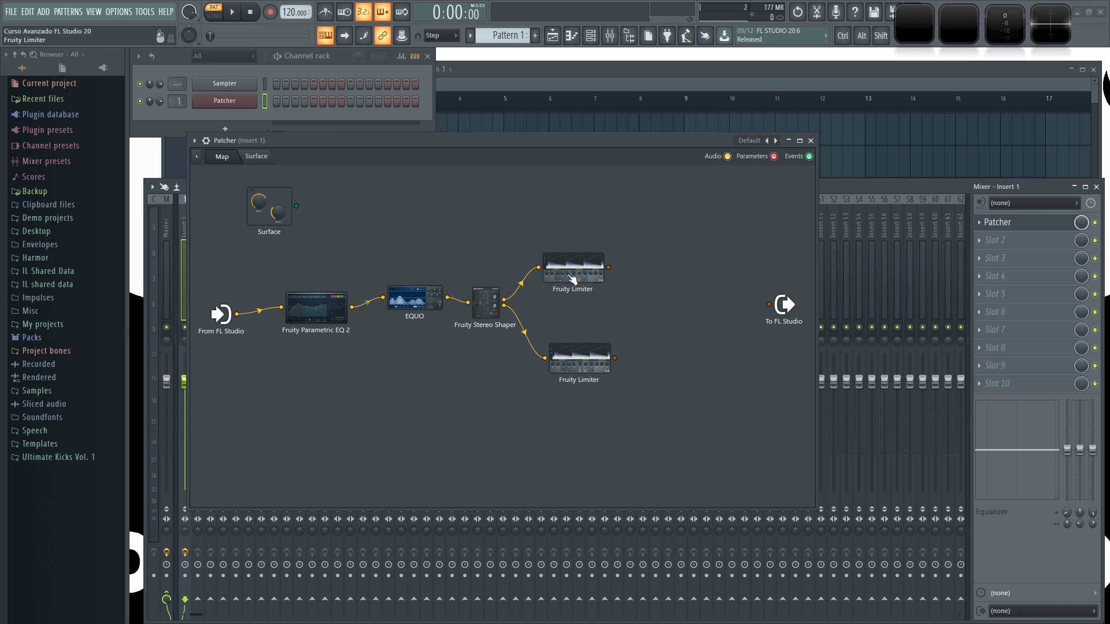
drag(416, 301, 408, 302)
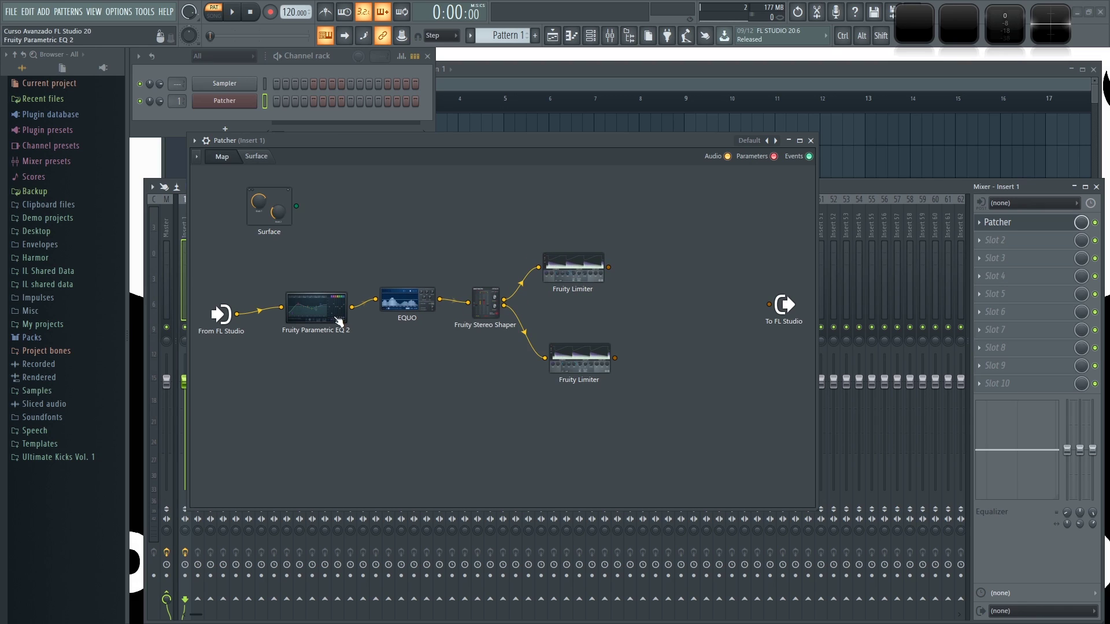
drag(306, 315, 286, 315)
drag(408, 300, 384, 307)
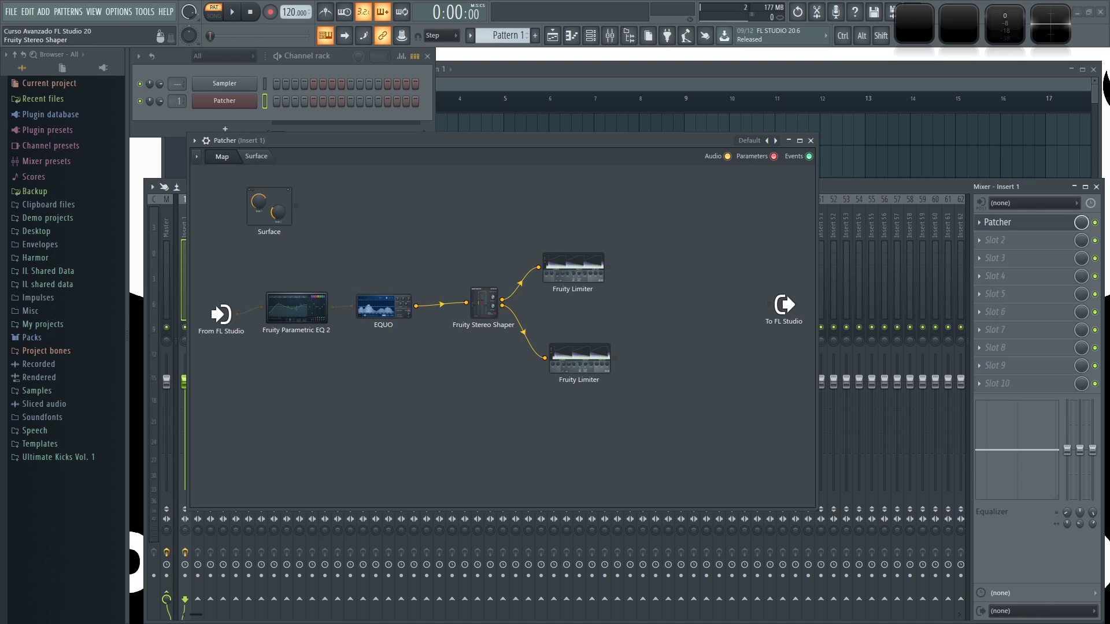
Shift the Fruity Stereo Shaper and both Fruity Limiters closer to EQUO in the map.
drag(493, 308, 466, 312)
drag(572, 267, 543, 269)
drag(579, 358, 535, 360)
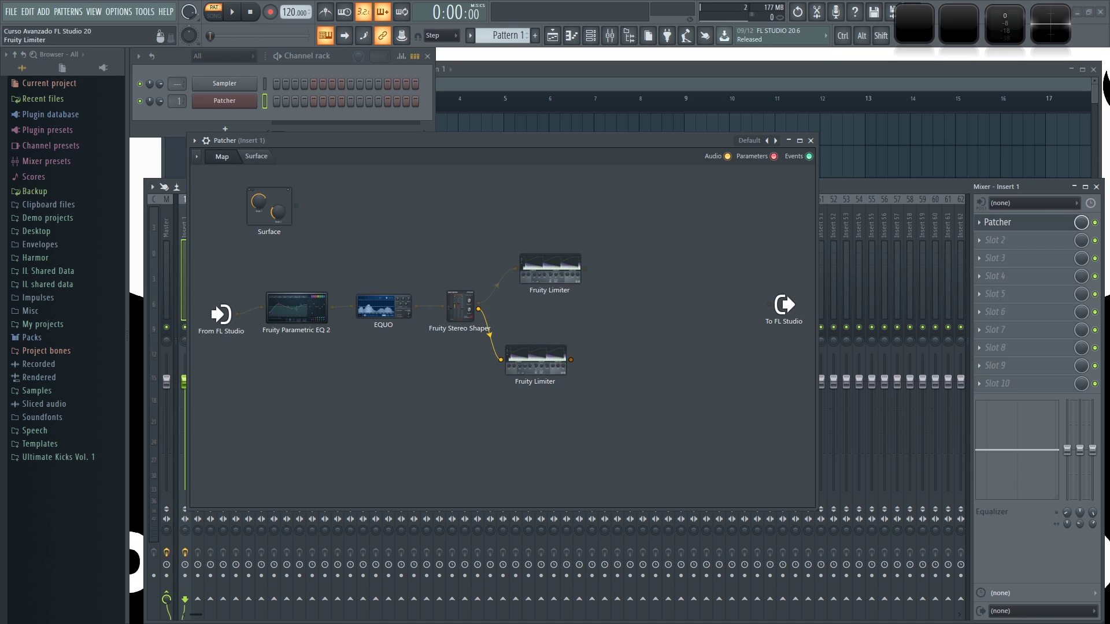
drag(543, 269, 533, 272)
key(ctrl+z)
Add Maximus to the map after the Limiters and connect both Fruity Limiters' outputs to its main input.
right_click(618, 314)
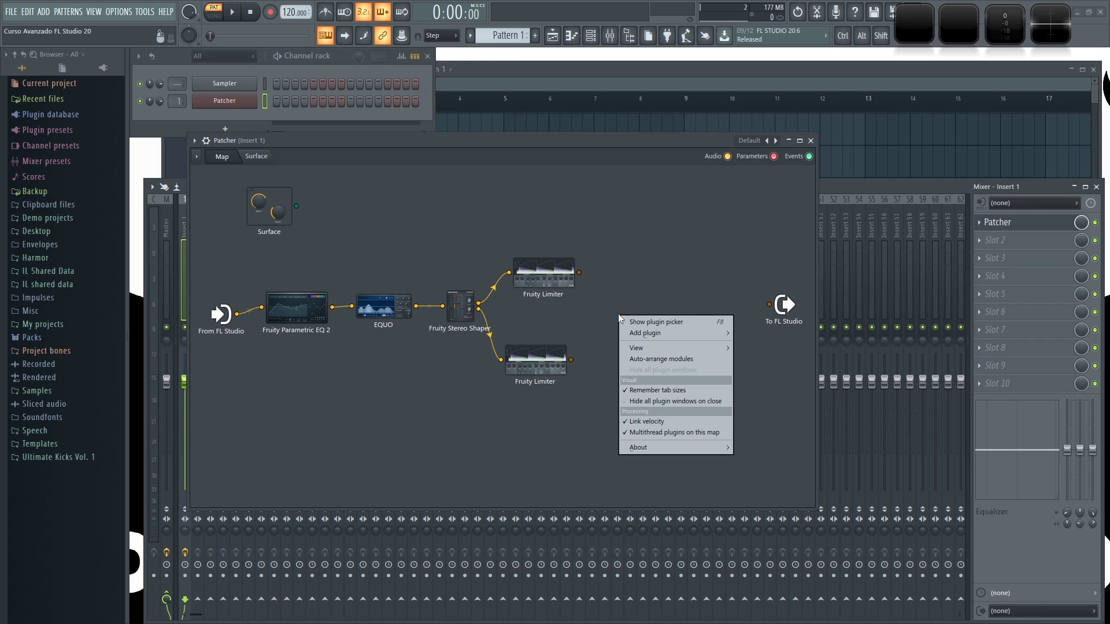
mouse_move(709, 336)
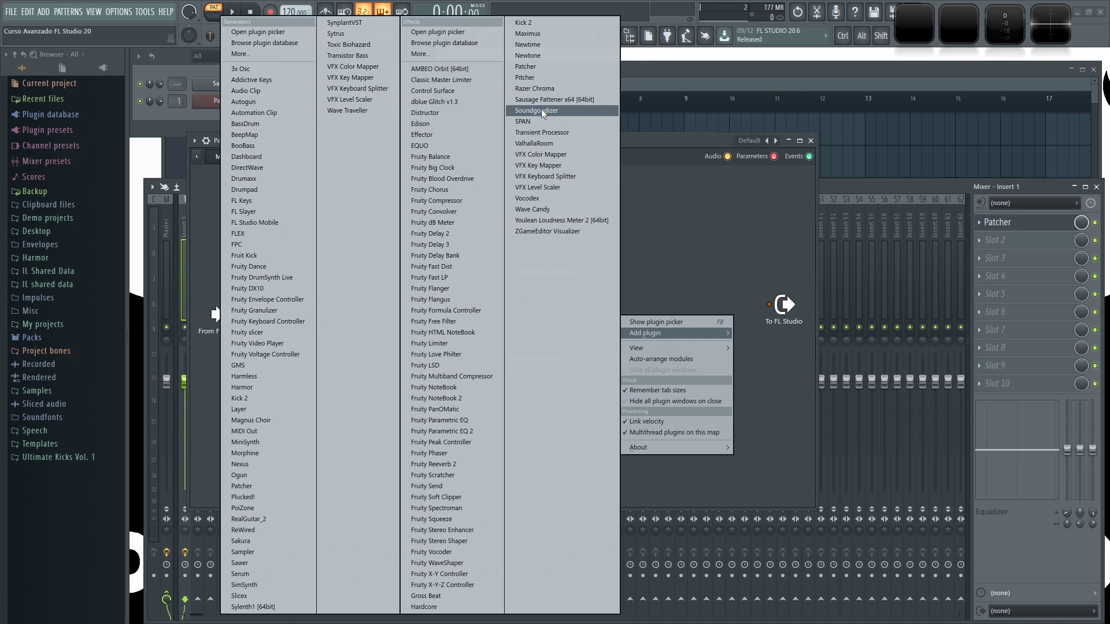
click(535, 35)
drag(465, 308, 656, 305)
drag(579, 272, 621, 302)
drag(572, 360, 621, 301)
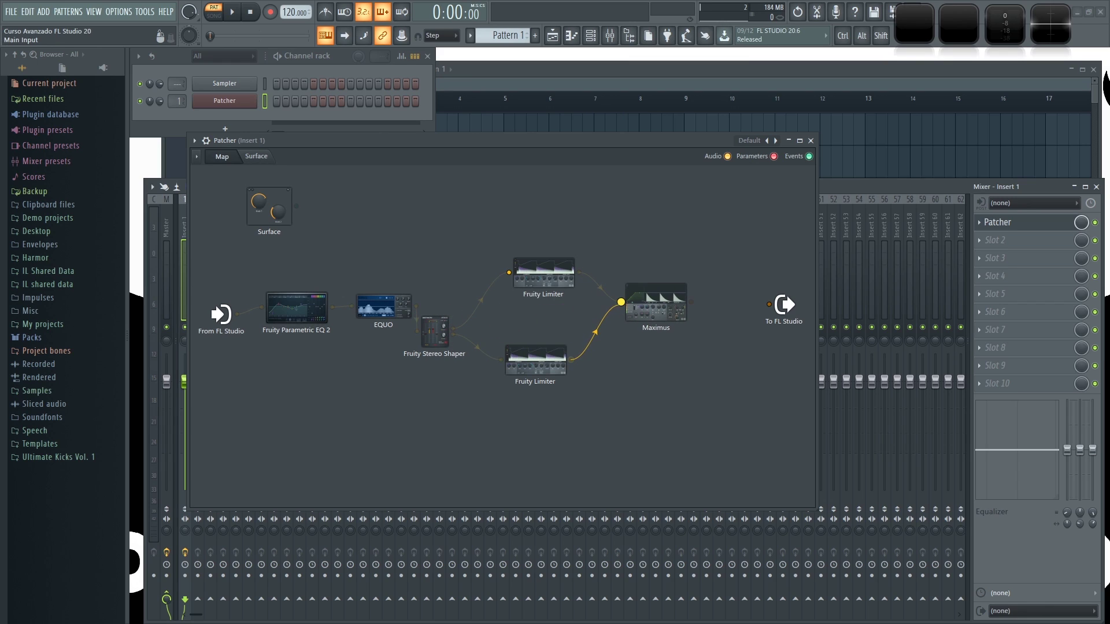
Line up the Fruity Stereo Shaper with EQUO, connect Maximus to To FL Studio, and play notes to test the chain.
drag(436, 333, 457, 303)
drag(657, 298, 767, 313)
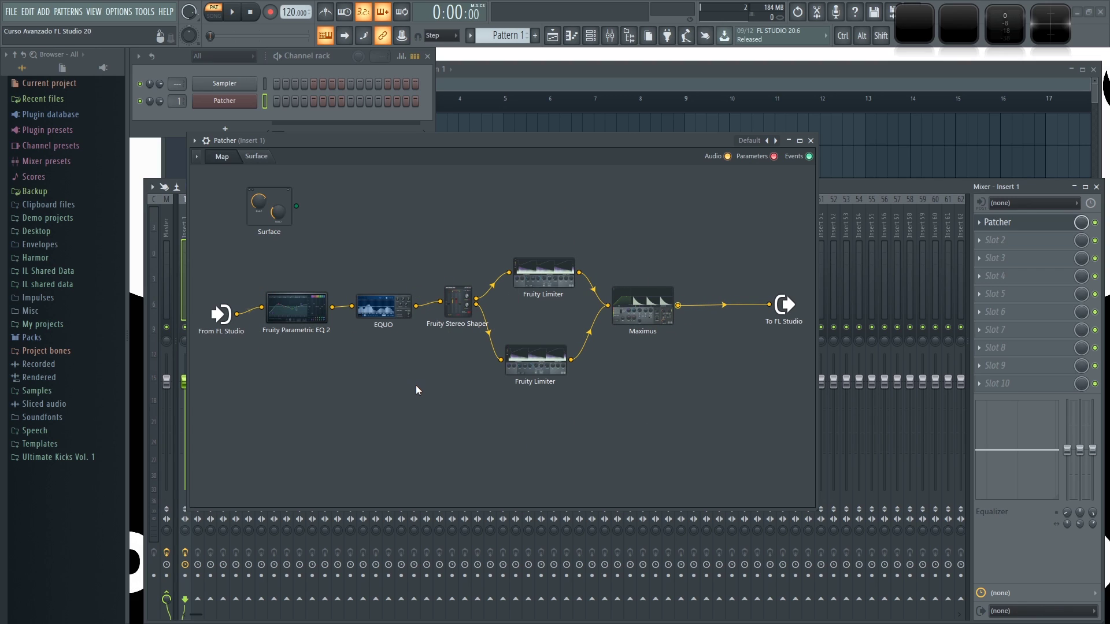
key(z)
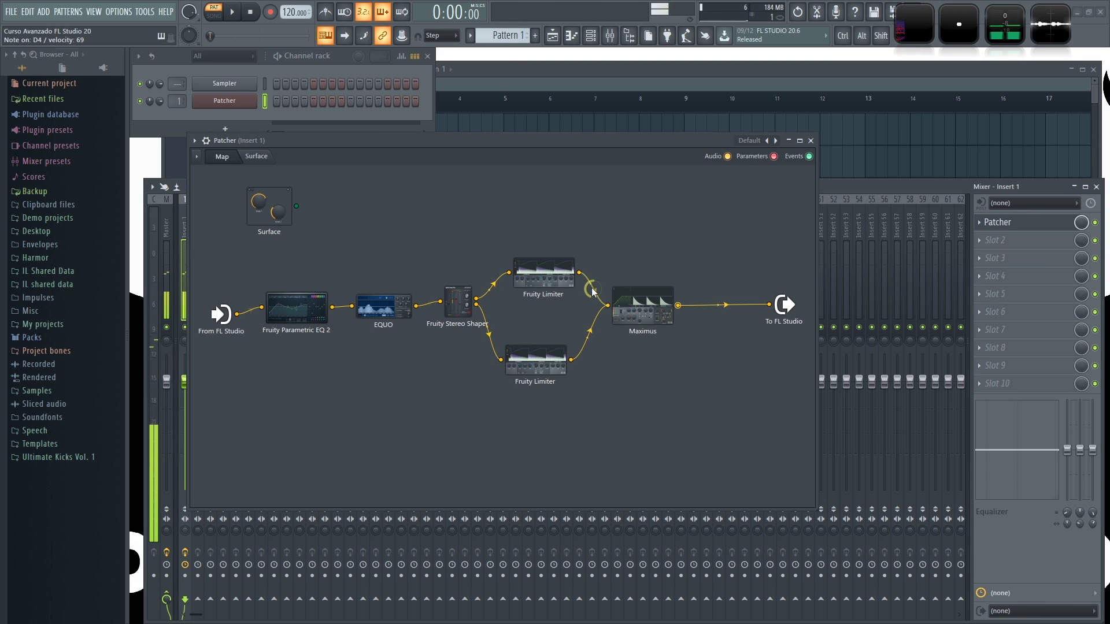
key(z)
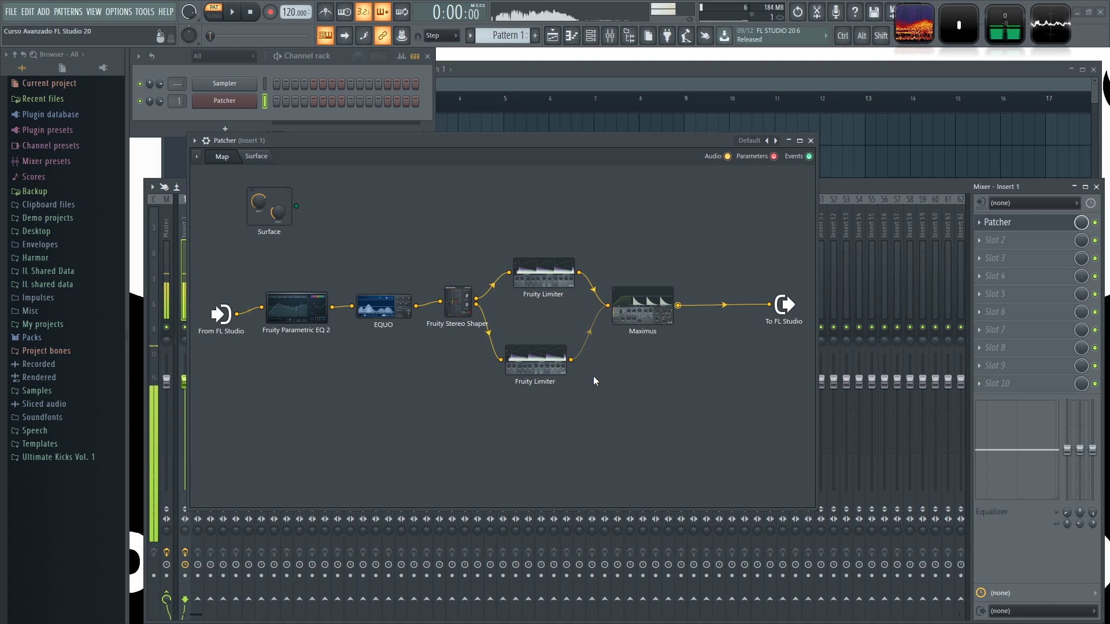
Switch the upper Fruity Limiter to compressor mode, lower its threshold, raise its knee, and set its ratio to about 2.8:1.
double_click(549, 276)
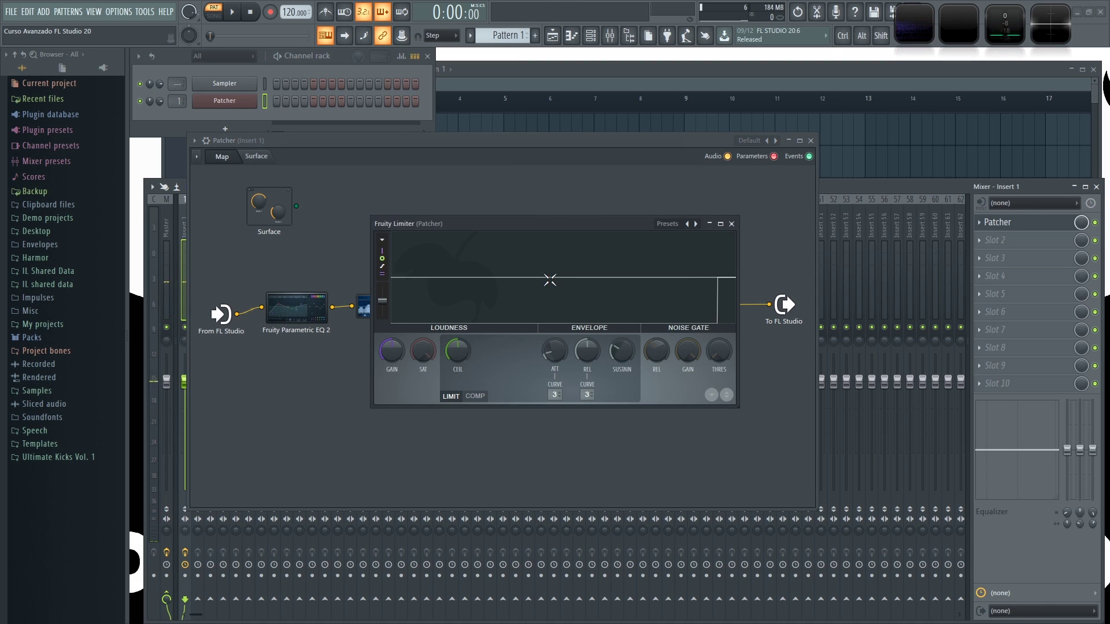
click(475, 396)
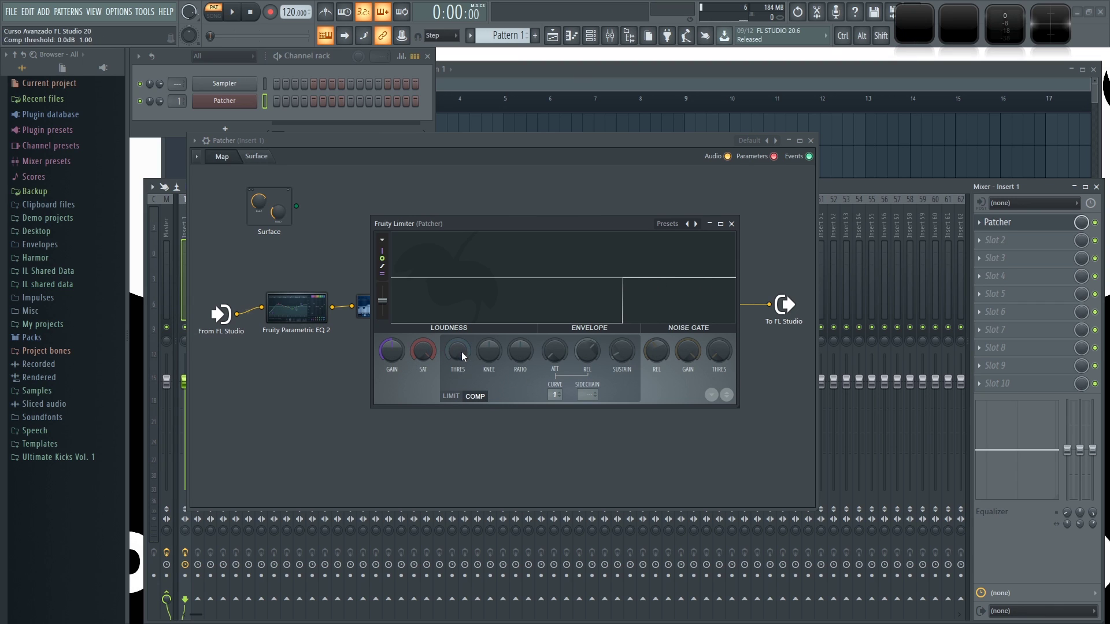
drag(466, 353, 518, 336)
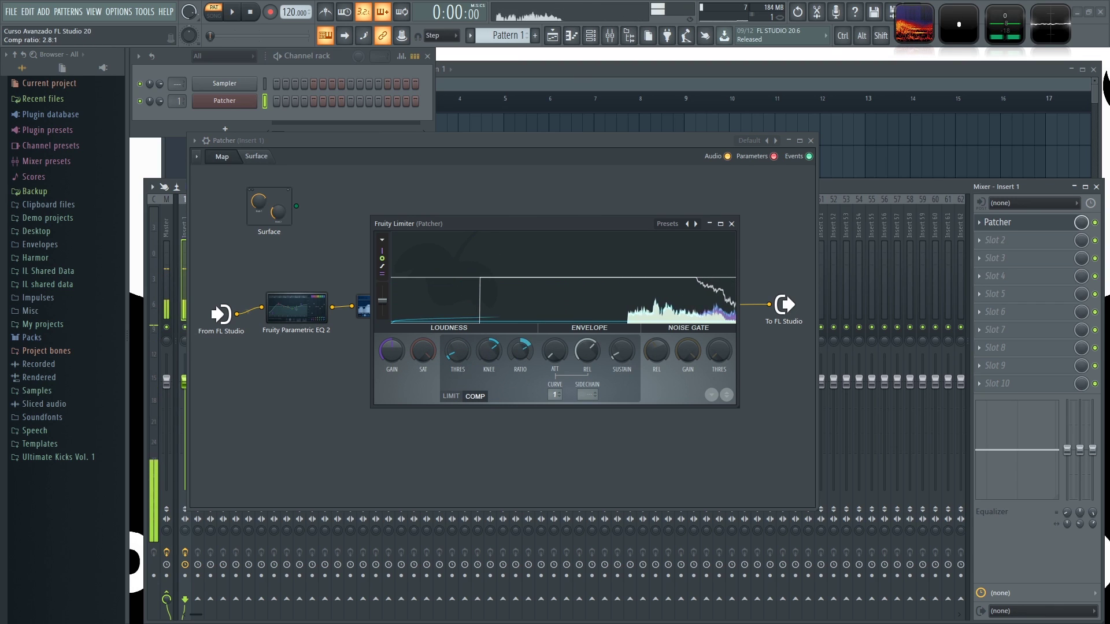
click(732, 224)
Set up the lower Fruity Limiter in compressor mode and close its window.
click(533, 373)
drag(533, 225, 422, 328)
drag(489, 329, 845, 144)
click(721, 314)
drag(709, 268, 766, 259)
click(591, 339)
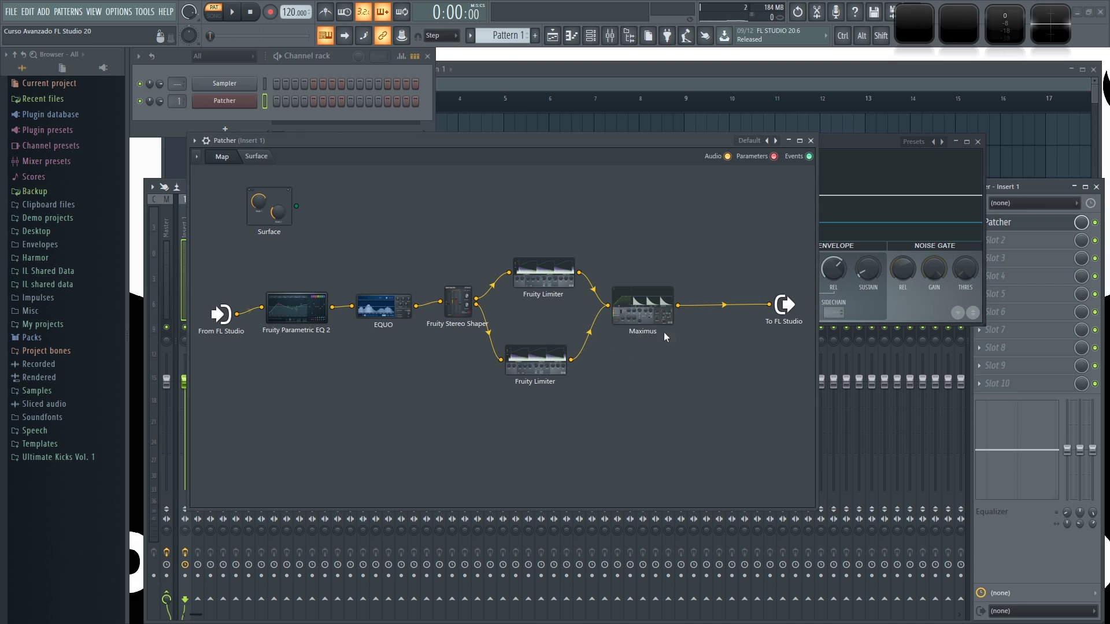
drag(876, 149, 539, 212)
click(686, 210)
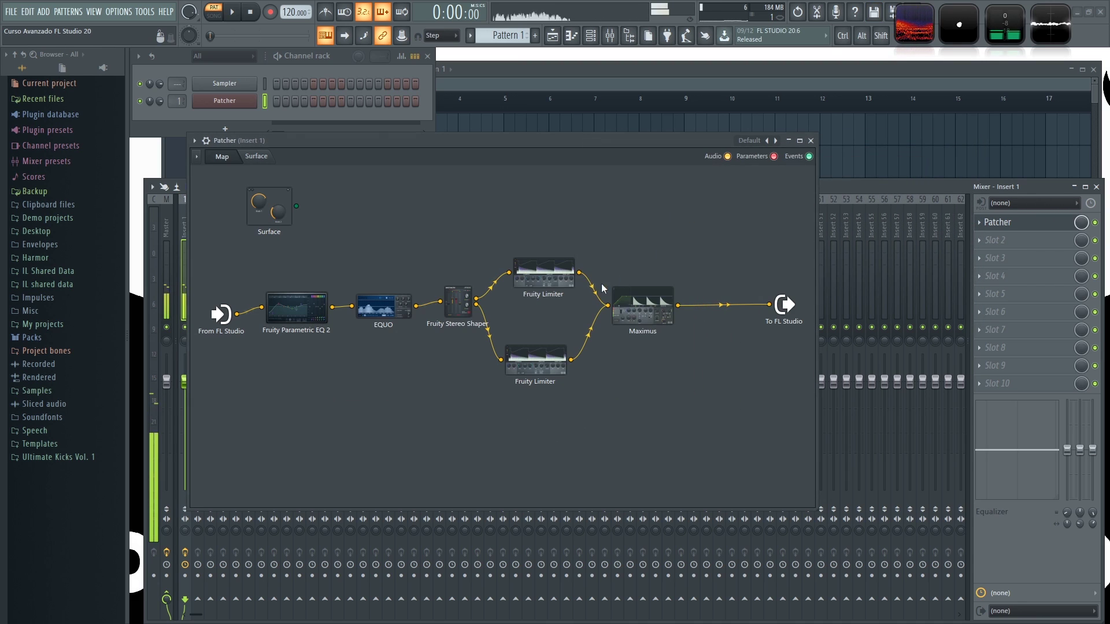
Load the Mastering preset Master aid 1 in Maximus and close its window.
click(651, 311)
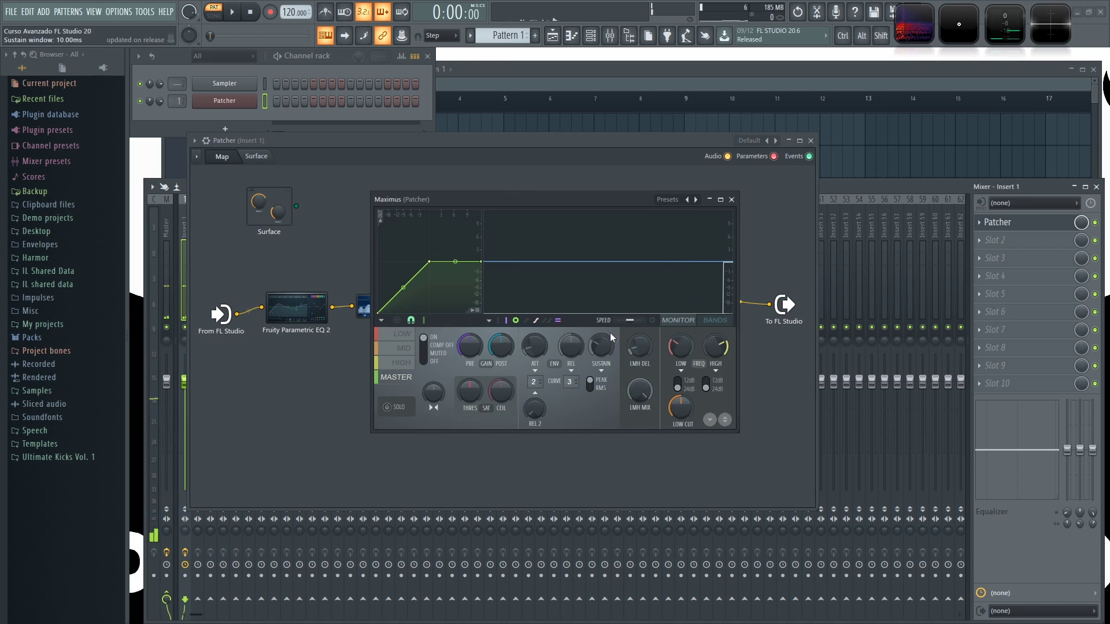
right_click(688, 200)
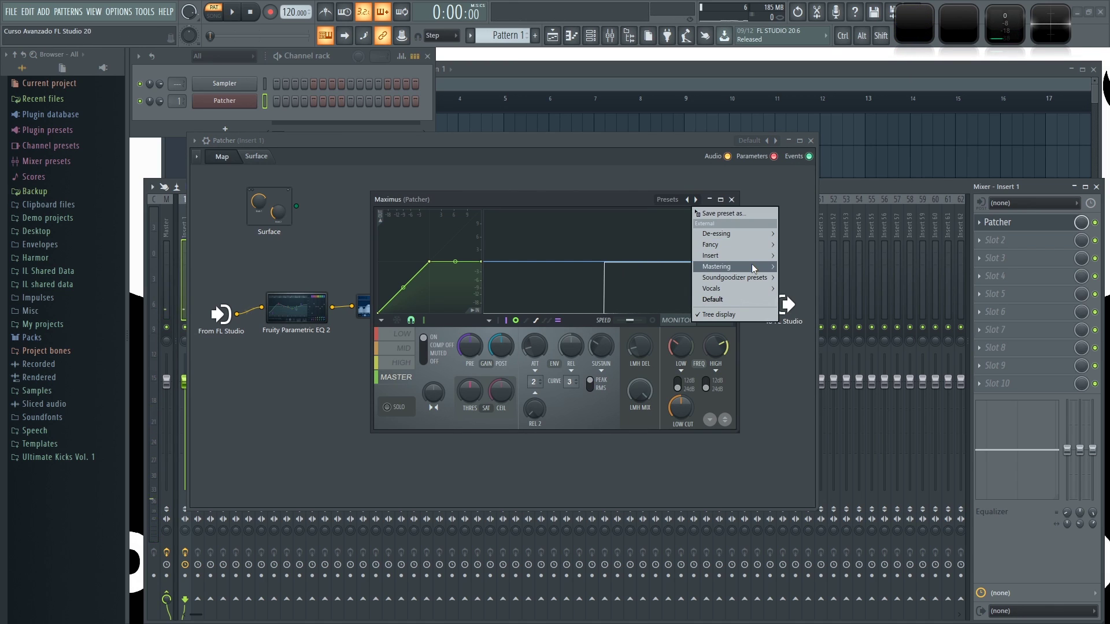
mouse_move(751, 266)
click(827, 288)
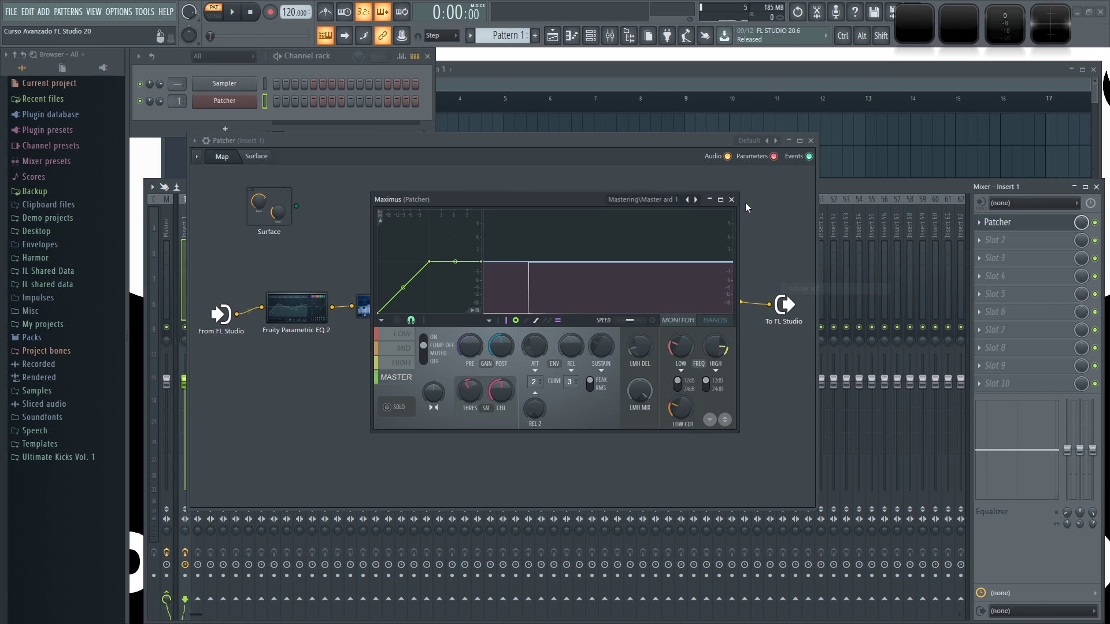
click(731, 200)
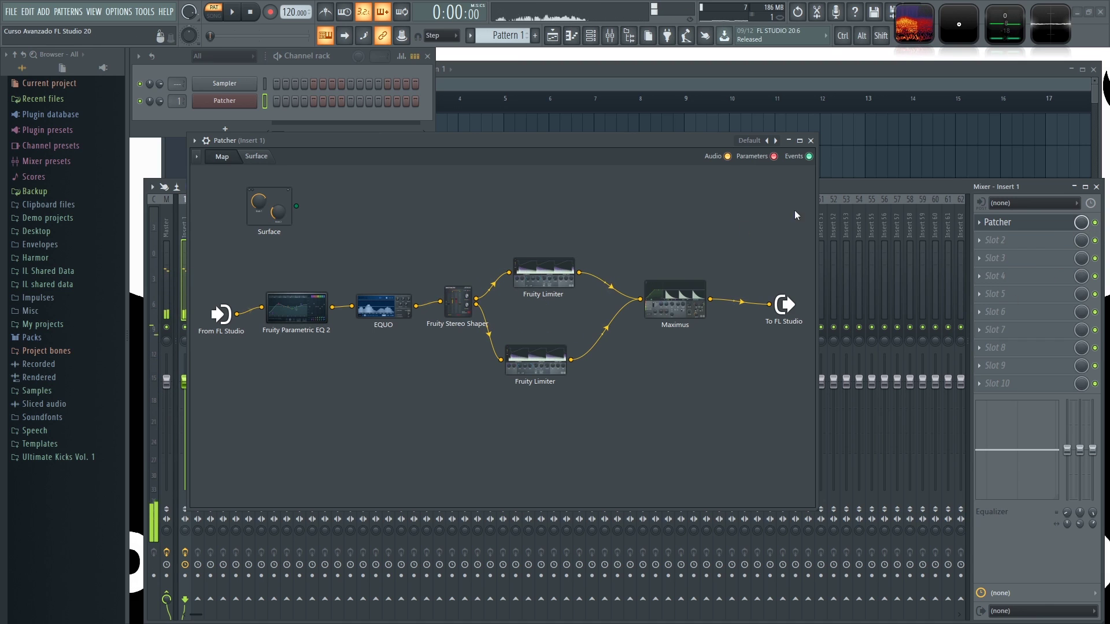
Close the Insert 1 effect Patcher and bring up the map of the Patcher instrument from the channel rack.
click(810, 140)
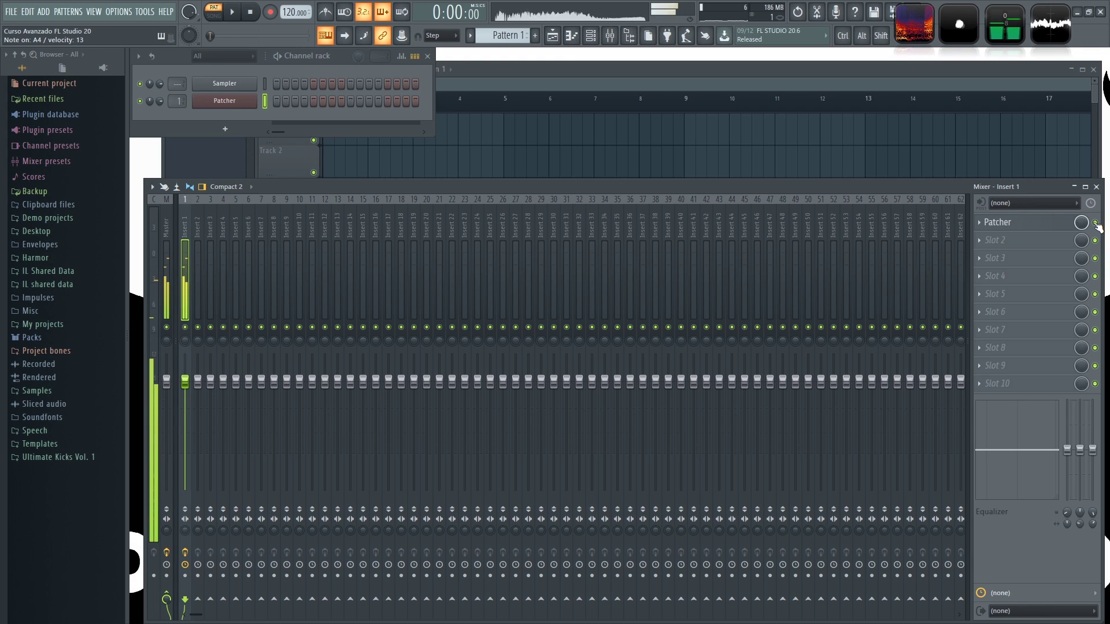
click(1030, 229)
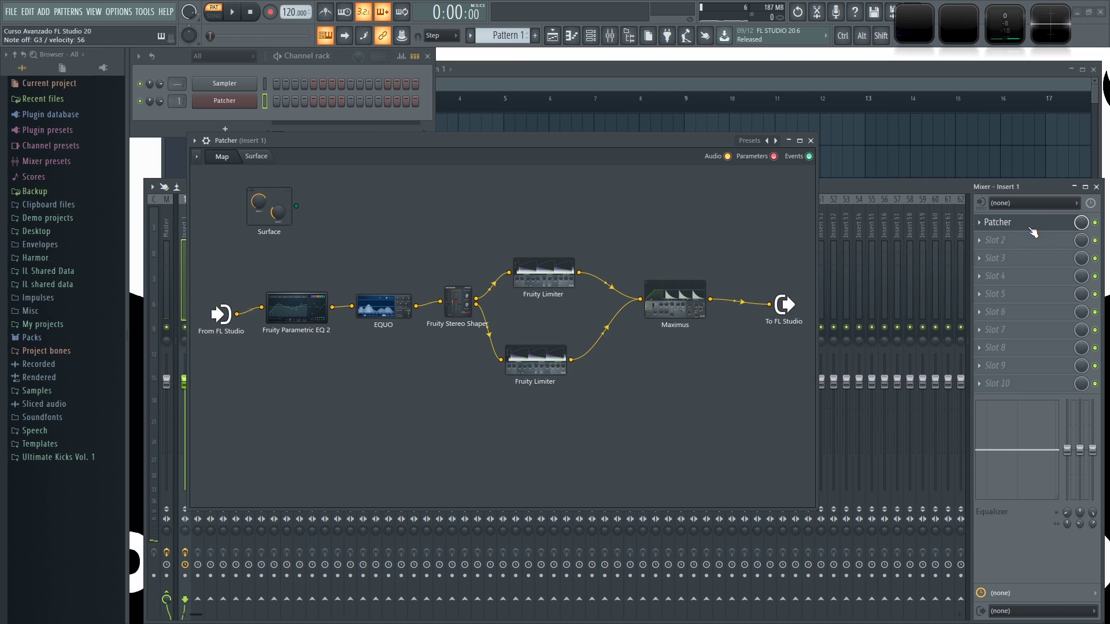
click(232, 101)
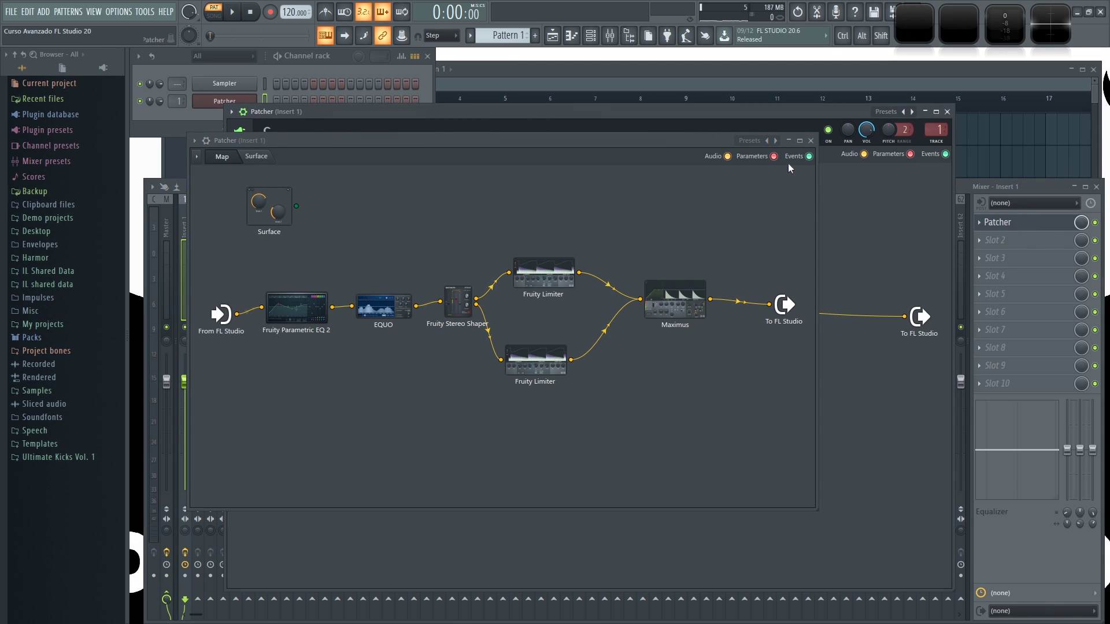
click(811, 140)
click(779, 111)
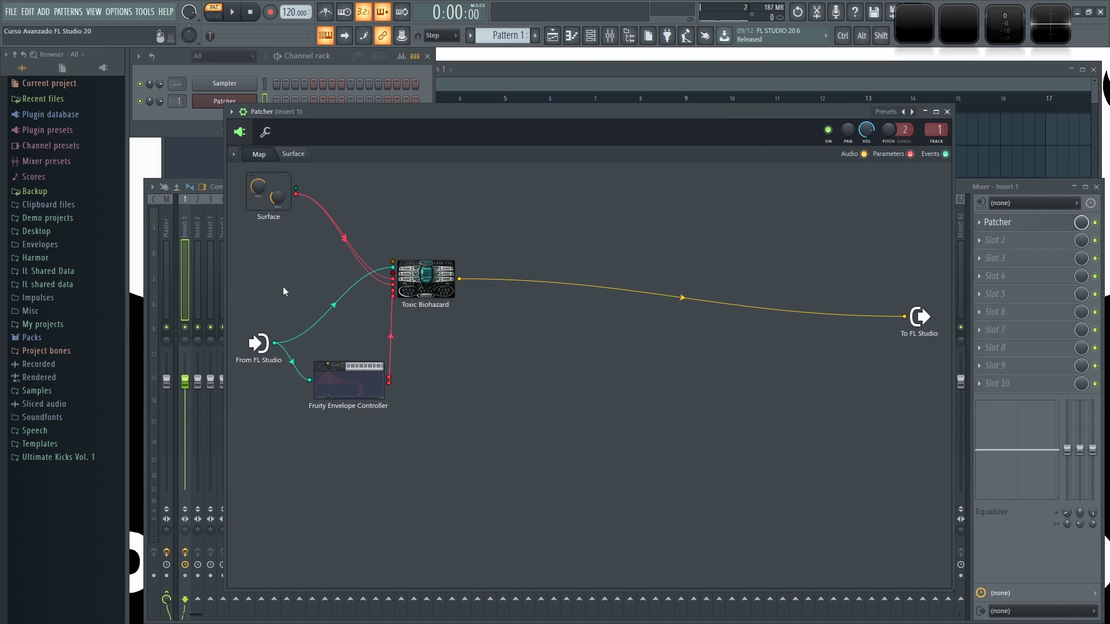
Reposition Toxic Biohazard above and to the right of the Fruity Envelope Controller, and close the instrument Patcher.
drag(425, 293, 452, 328)
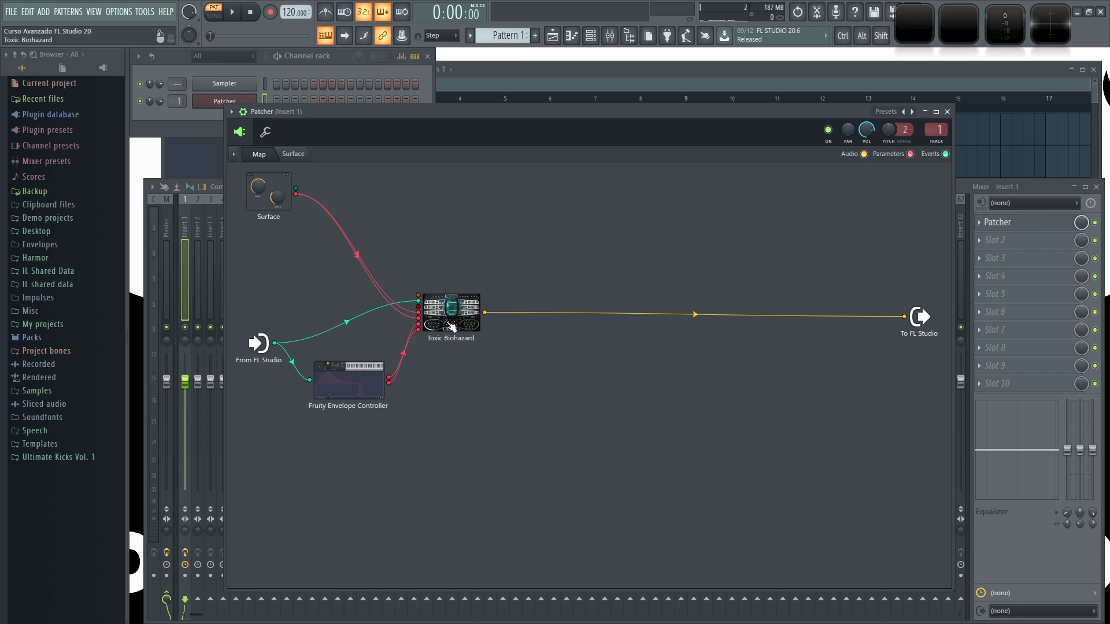
drag(451, 327, 473, 265)
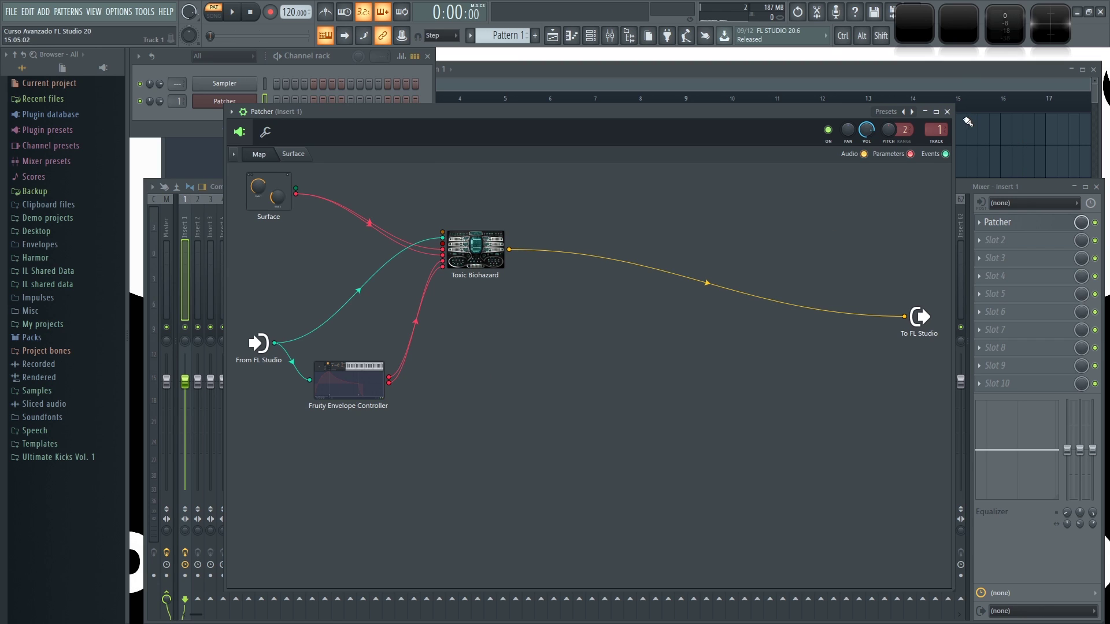
click(947, 111)
Reopen the effect Patcher on Insert 1, shift both Fruity Limiters slightly closer to Maximus, and close it.
click(1004, 223)
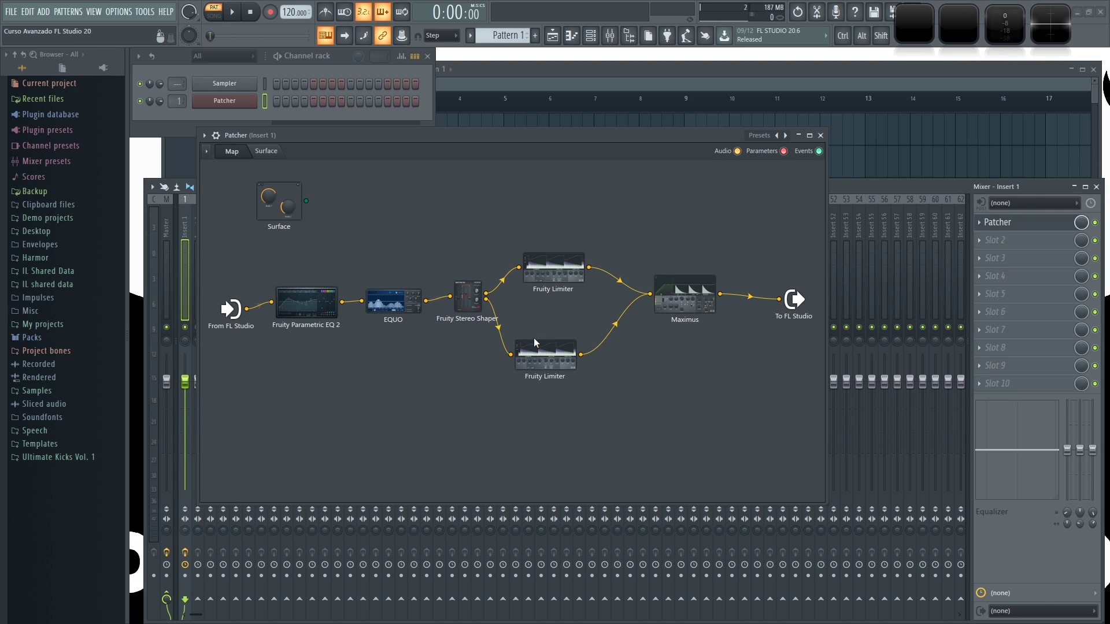
drag(533, 345, 547, 343)
drag(564, 278, 577, 273)
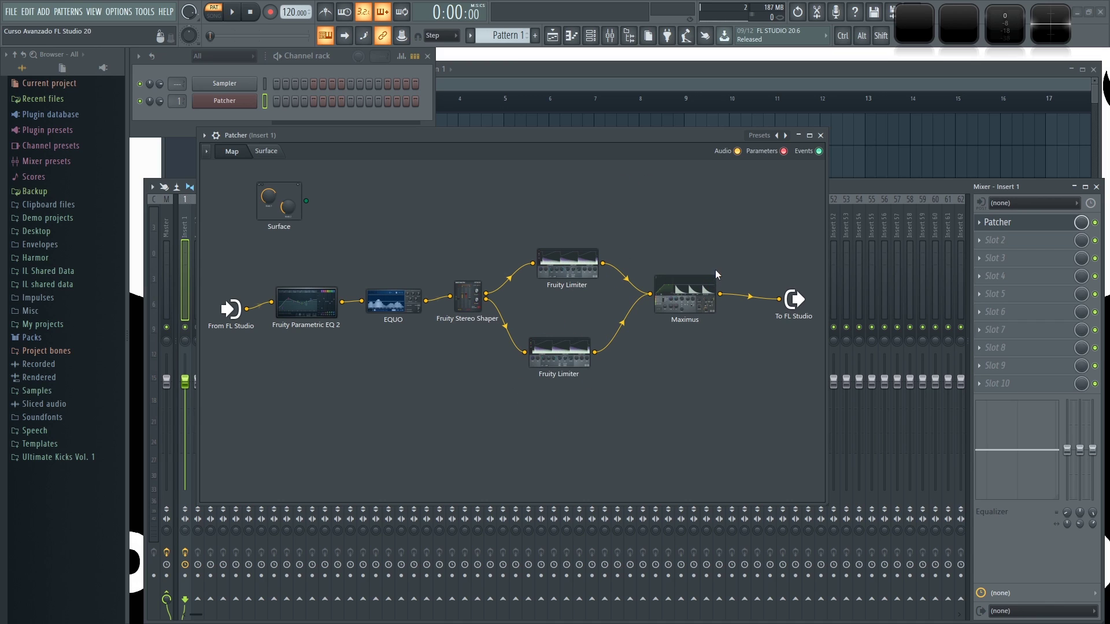
click(820, 135)
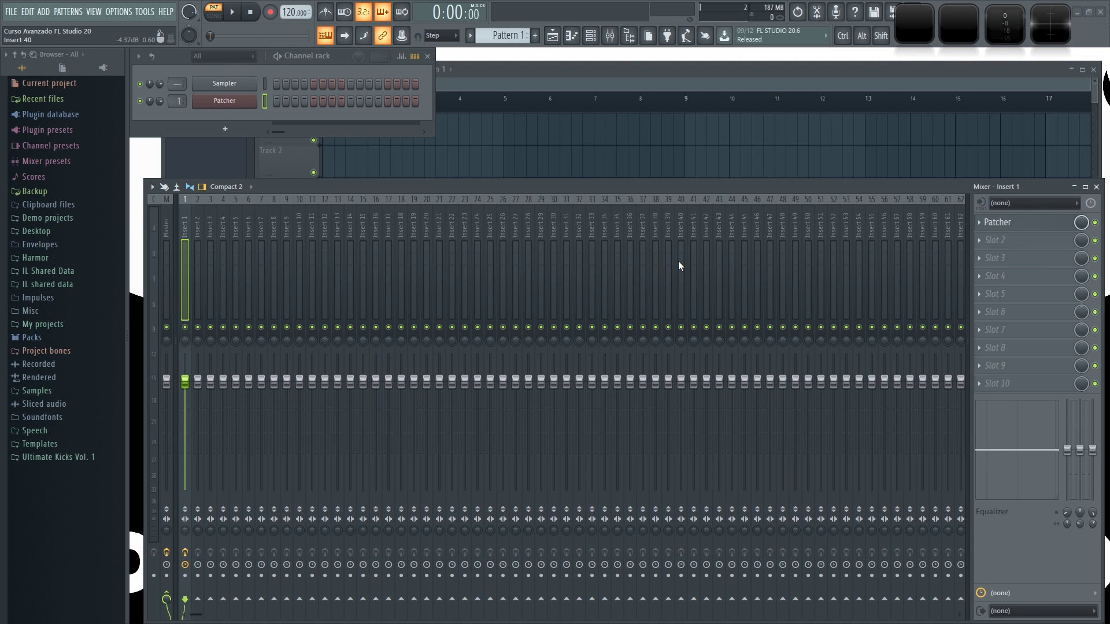